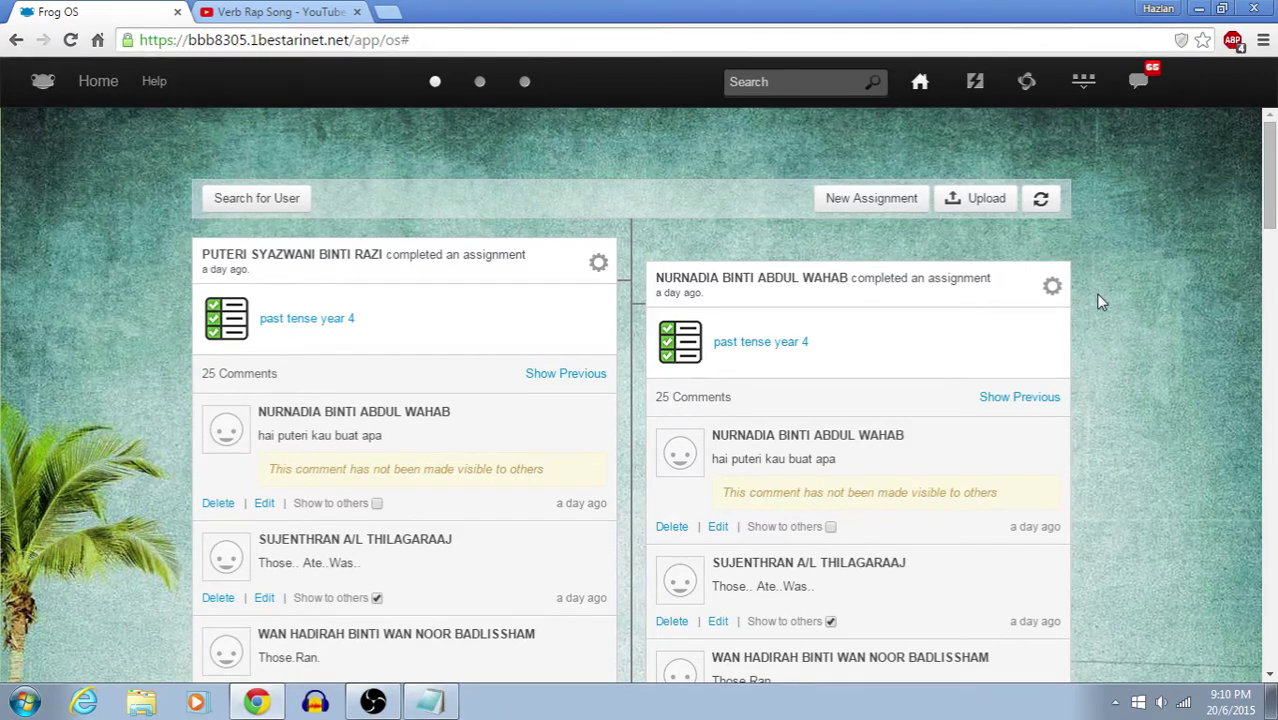
# - Start a new site from the My Sites section of FrogDrive
pyautogui.click(1027, 83)
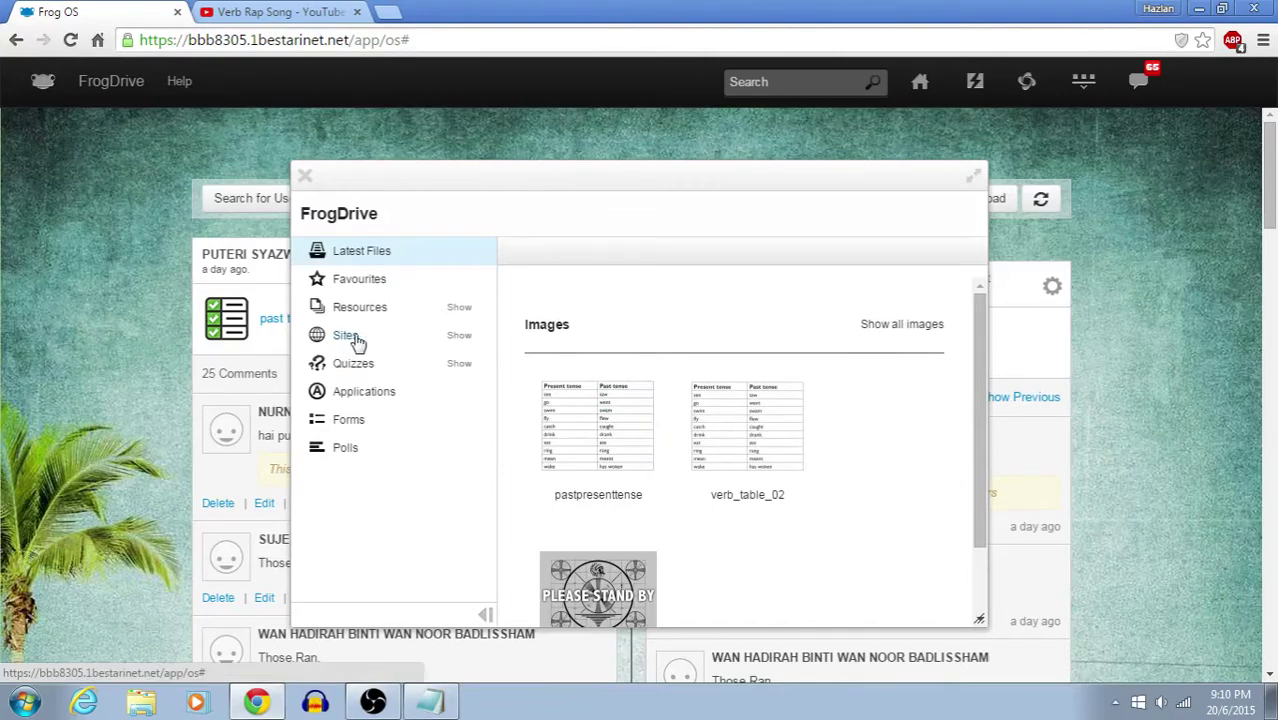
pyautogui.click(345, 336)
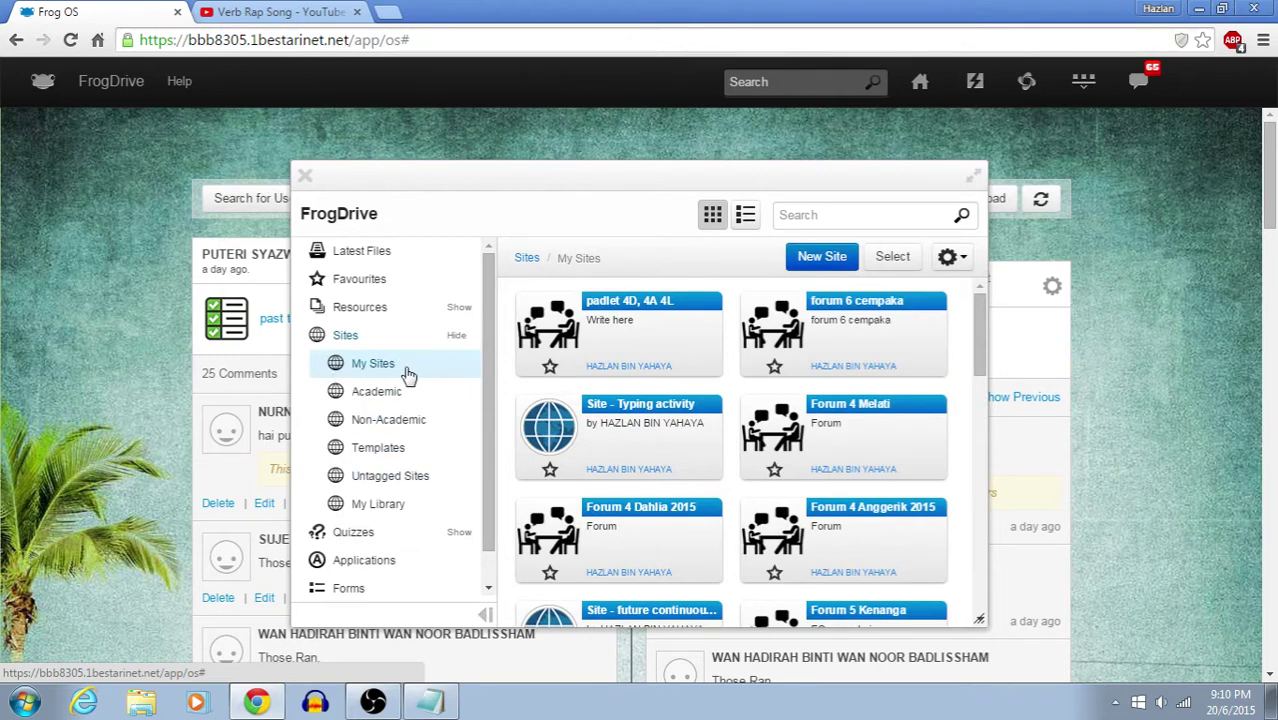
pyautogui.click(829, 264)
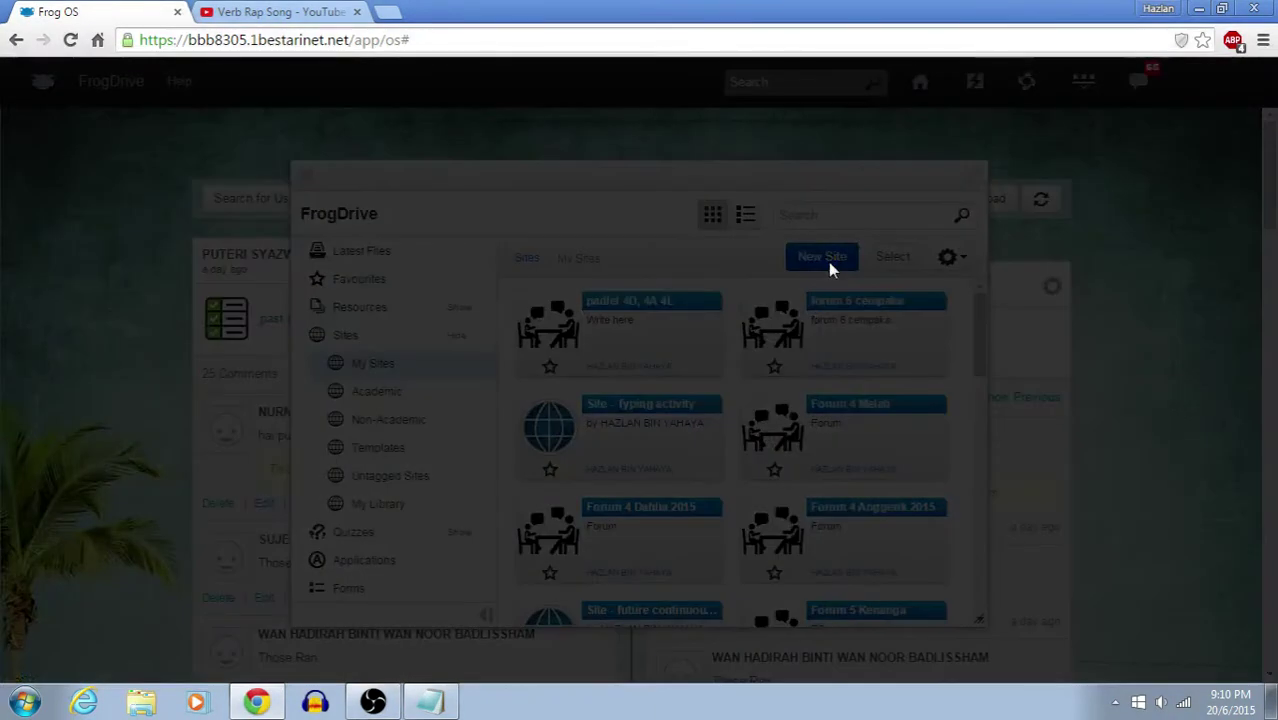
# - Name the new site "Verb Rap Song" and describe it as "Verb Songs With Exercises"
pyautogui.click(628, 326)
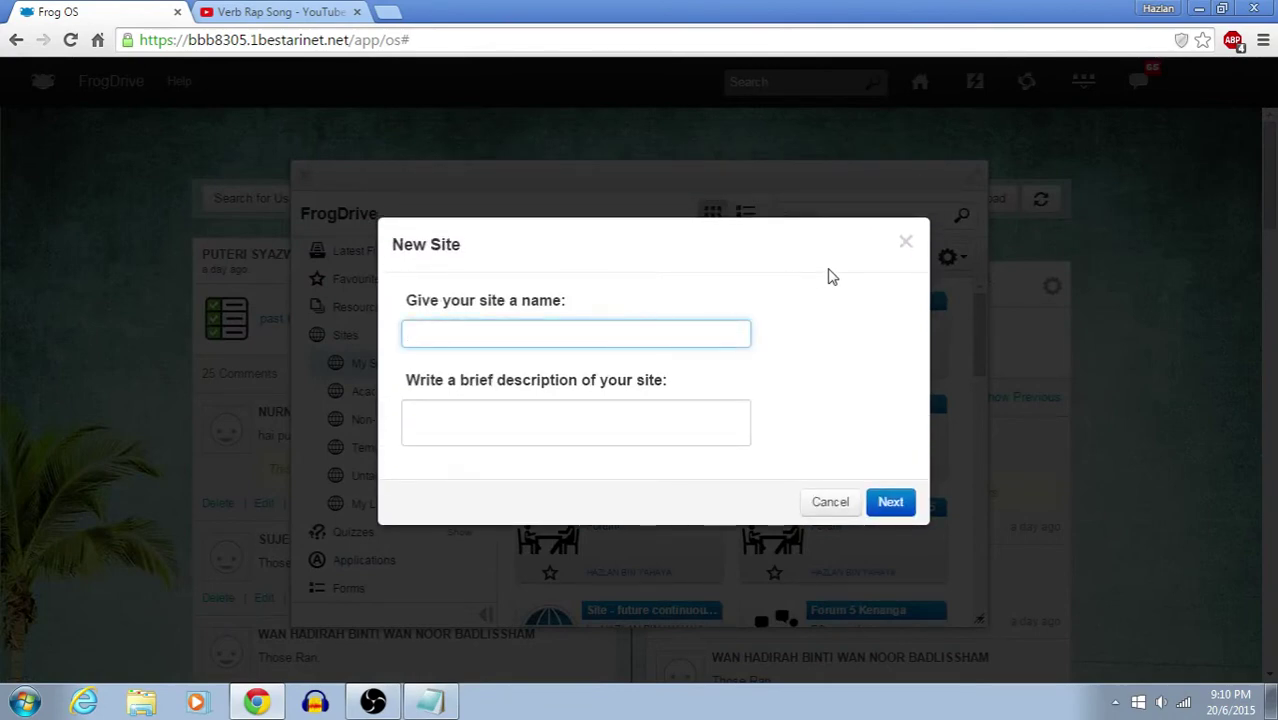
pyautogui.write('Verb Rap Song')
pyautogui.click(613, 420)
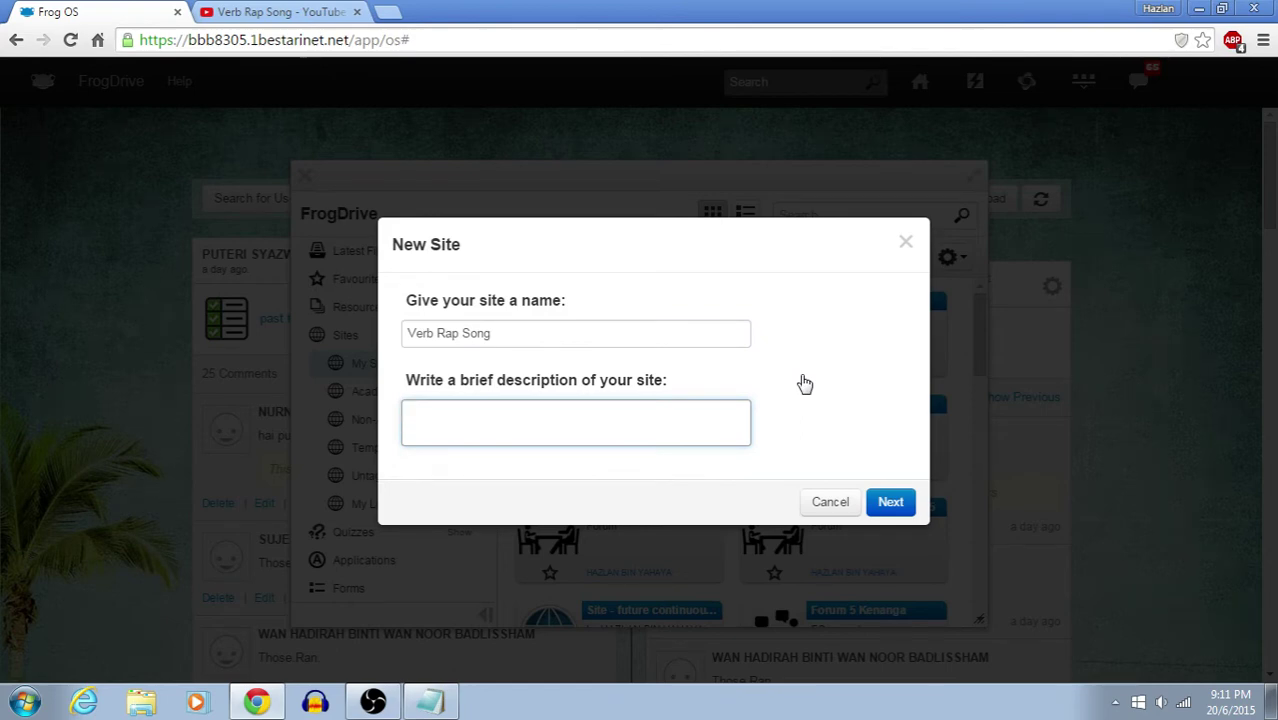
pyautogui.write('Verb Songs With Exercises')
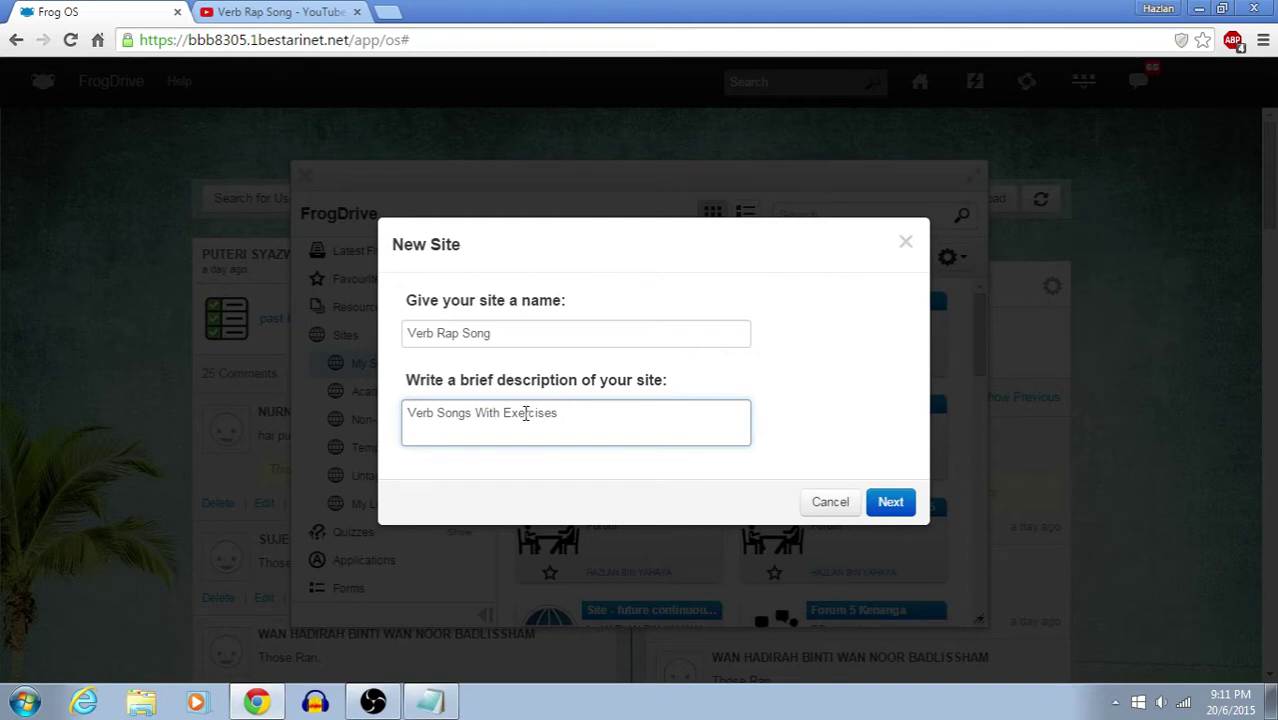
pyautogui.moveTo(506, 413); pyautogui.dragTo(563, 414)
pyautogui.click(563, 414)
pyautogui.moveTo(409, 414); pyautogui.dragTo(466, 413)
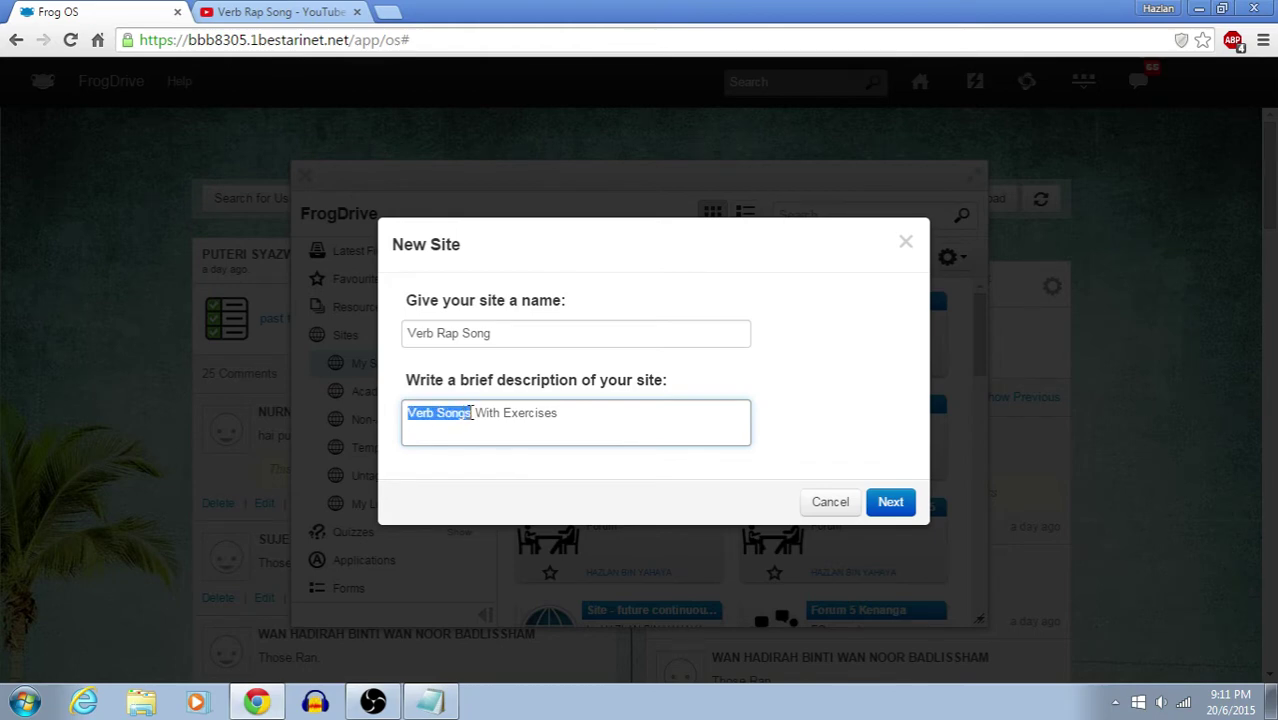
pyautogui.click(595, 417)
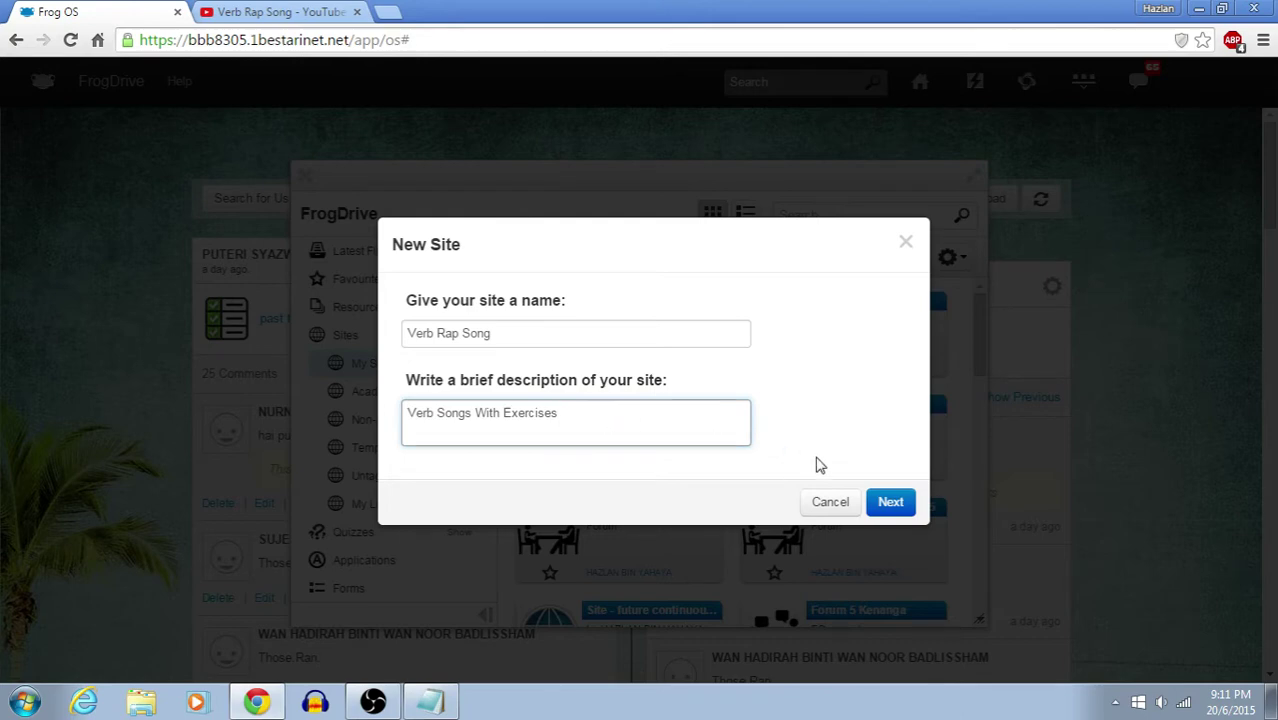
# - Give the site the outer-space theme with the purple ringed planet and the graduation cap with checklist icon
pyautogui.click(893, 503)
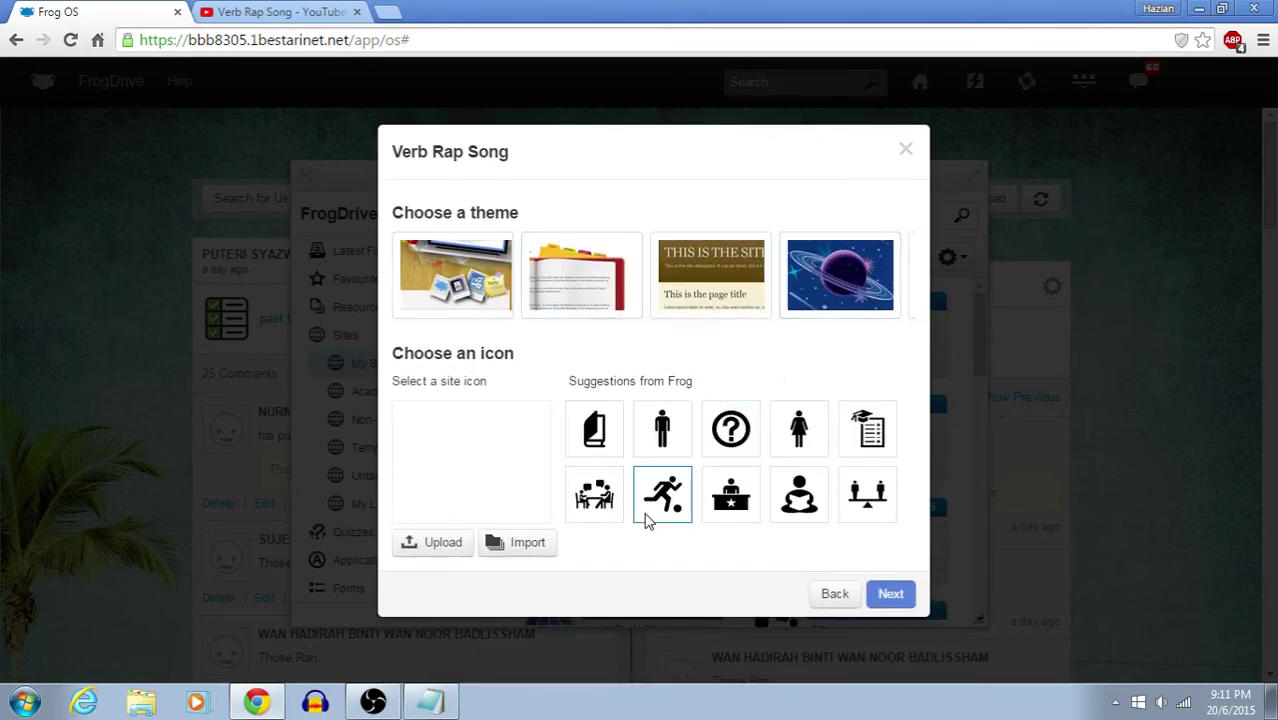
pyautogui.moveTo(459, 333)
pyautogui.mouseDown()
pyautogui.moveTo(893, 331)
pyautogui.moveTo(480, 326)
pyautogui.mouseUp()
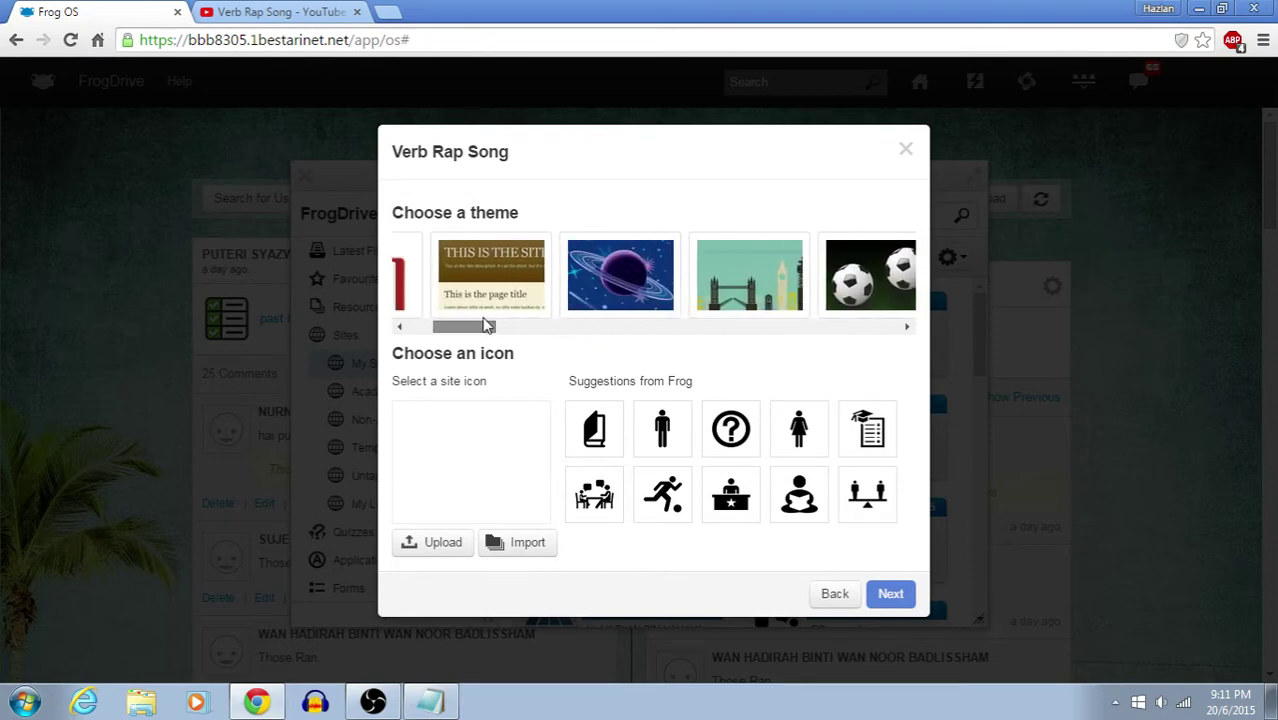
pyautogui.click(608, 280)
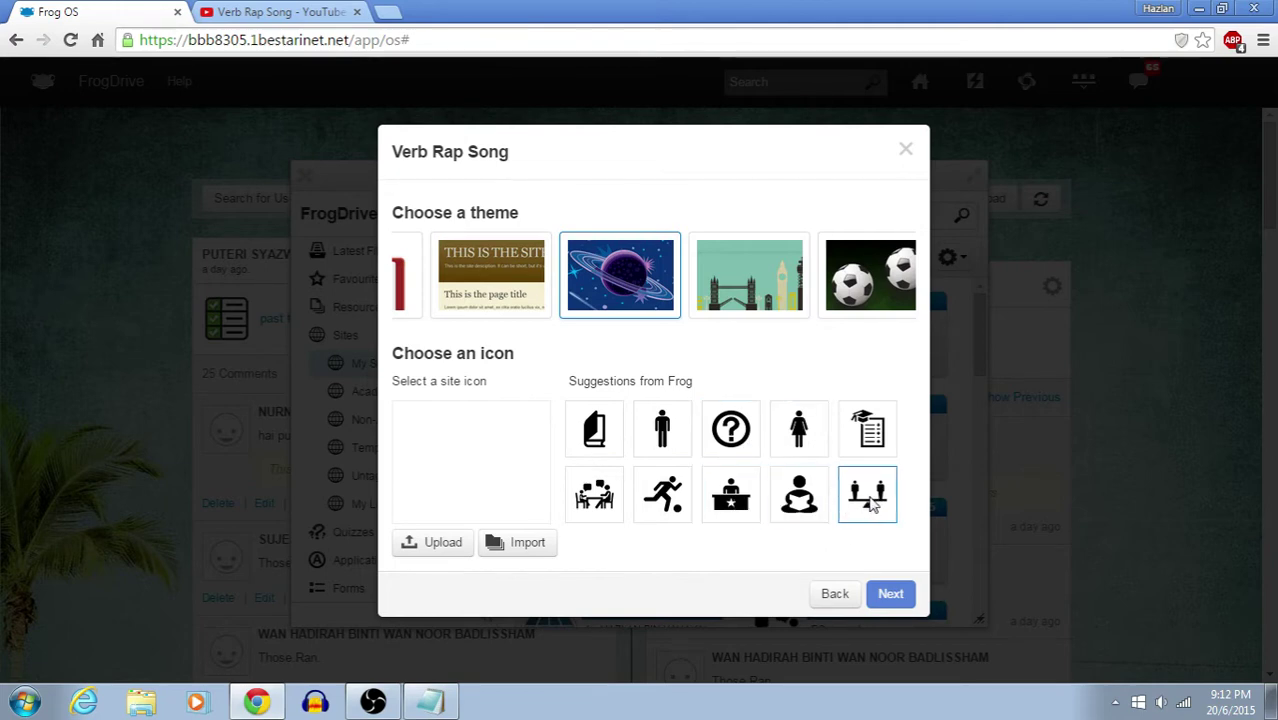
pyautogui.click(866, 440)
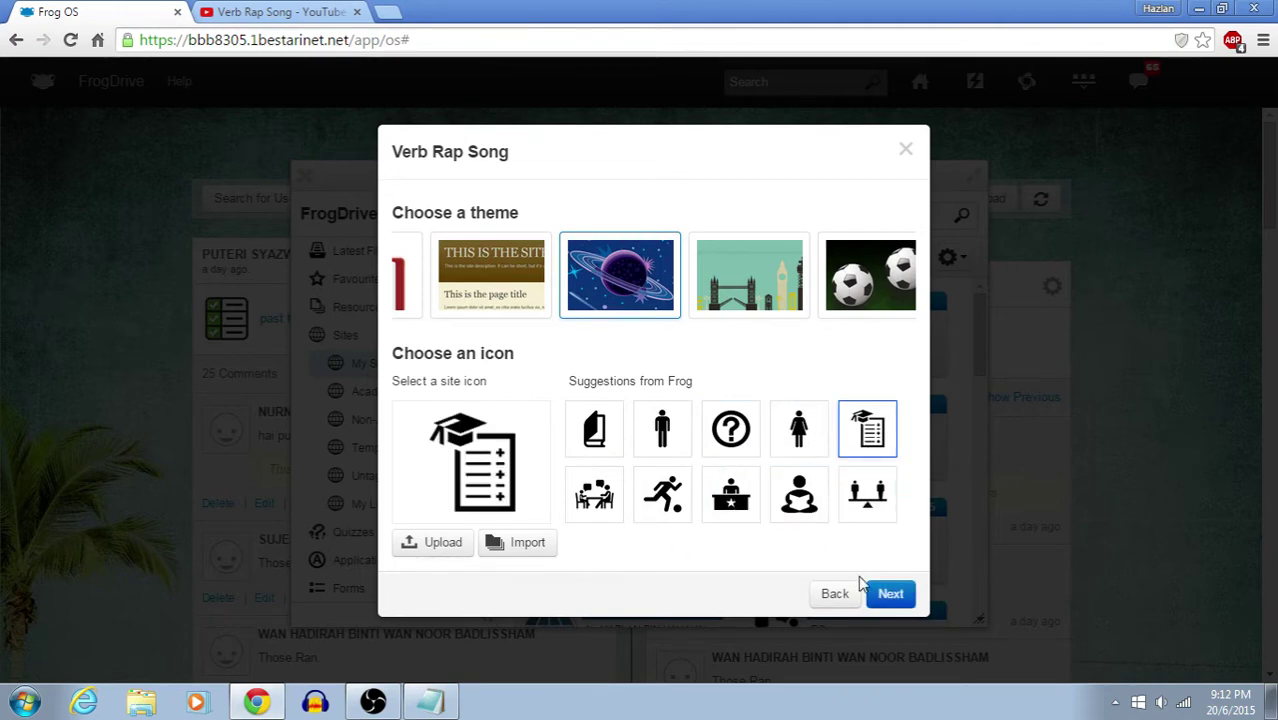
pyautogui.click(893, 594)
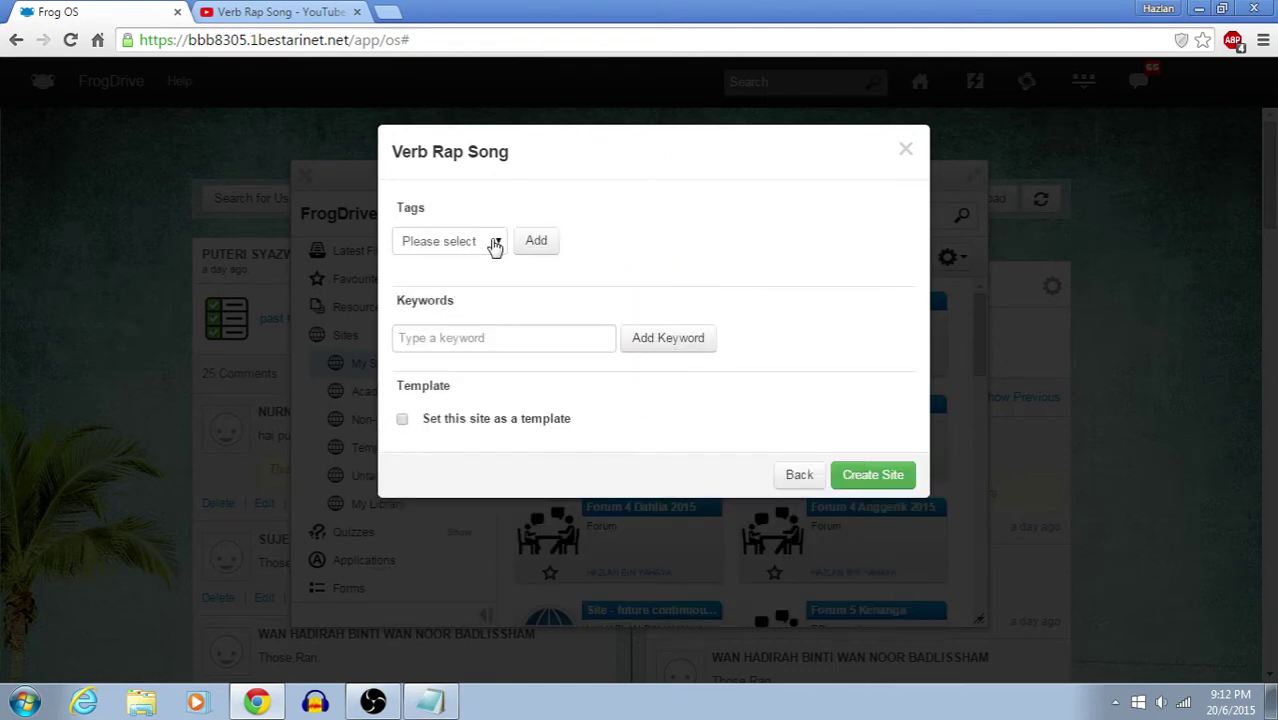
# - Tag the site as Academic, D4, Bahasa Inggeris, Grammar
pyautogui.click(495, 246)
pyautogui.click(492, 277)
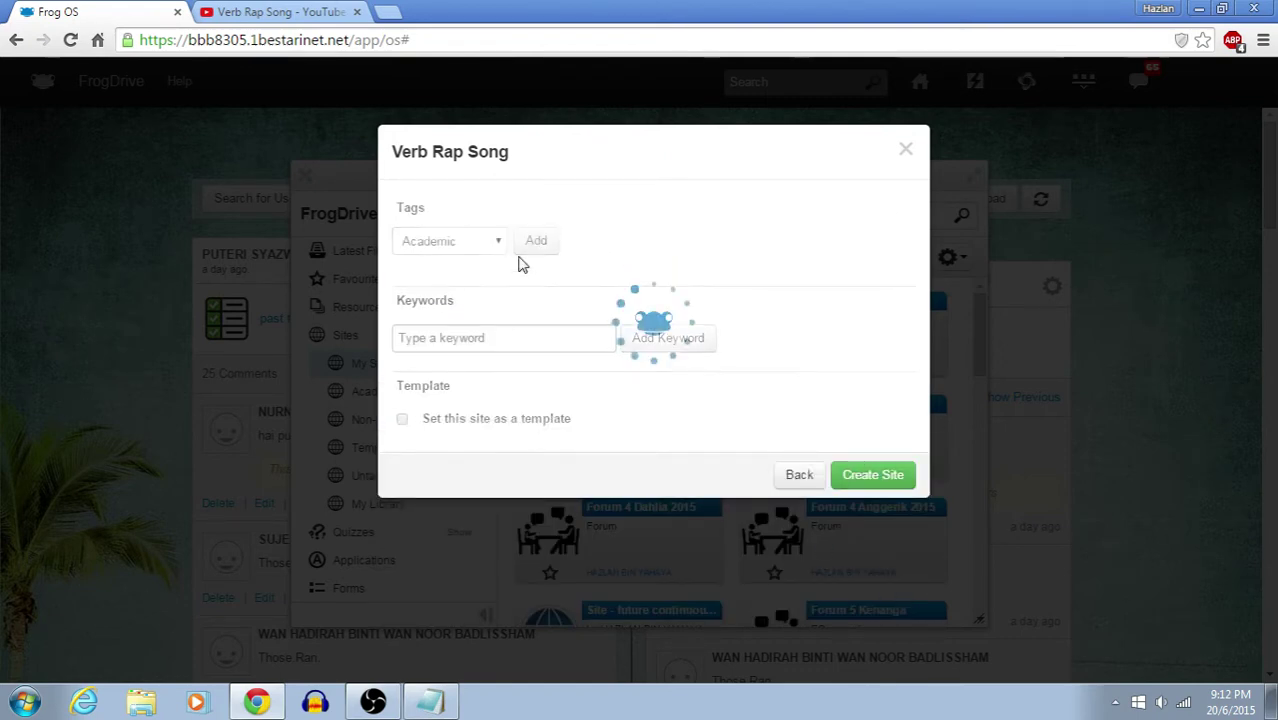
pyautogui.click(608, 246)
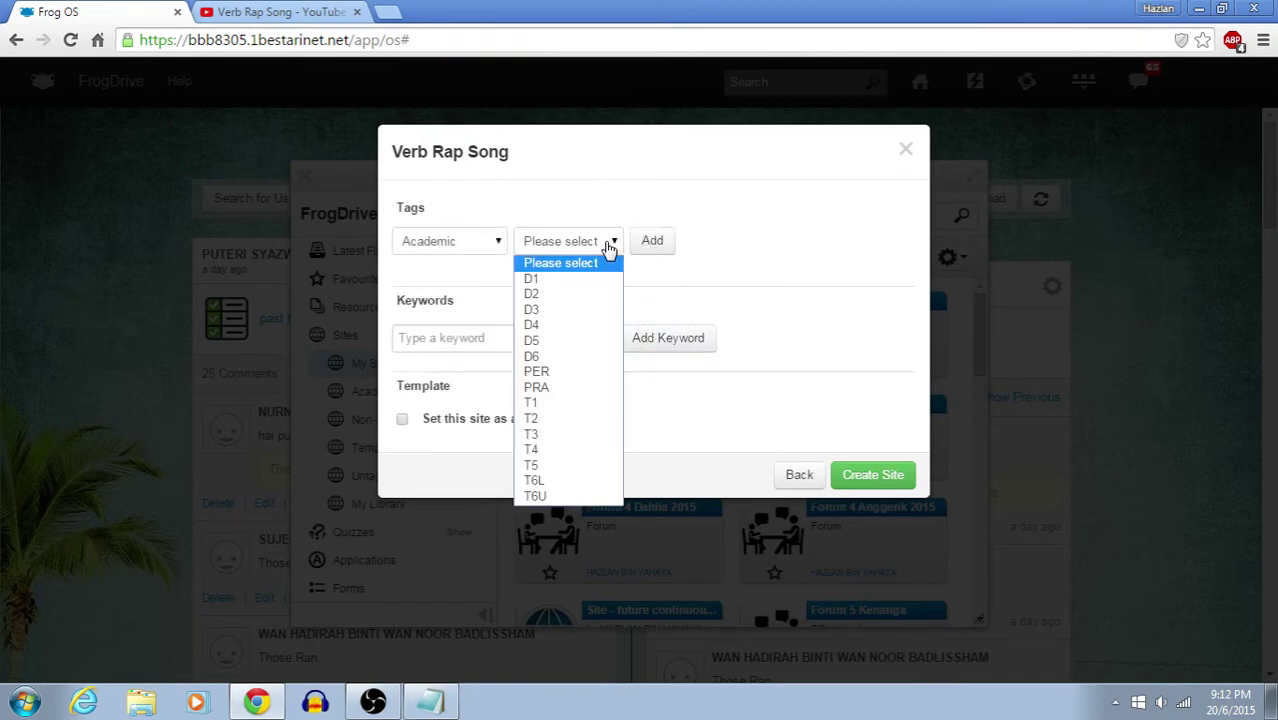
pyautogui.click(583, 327)
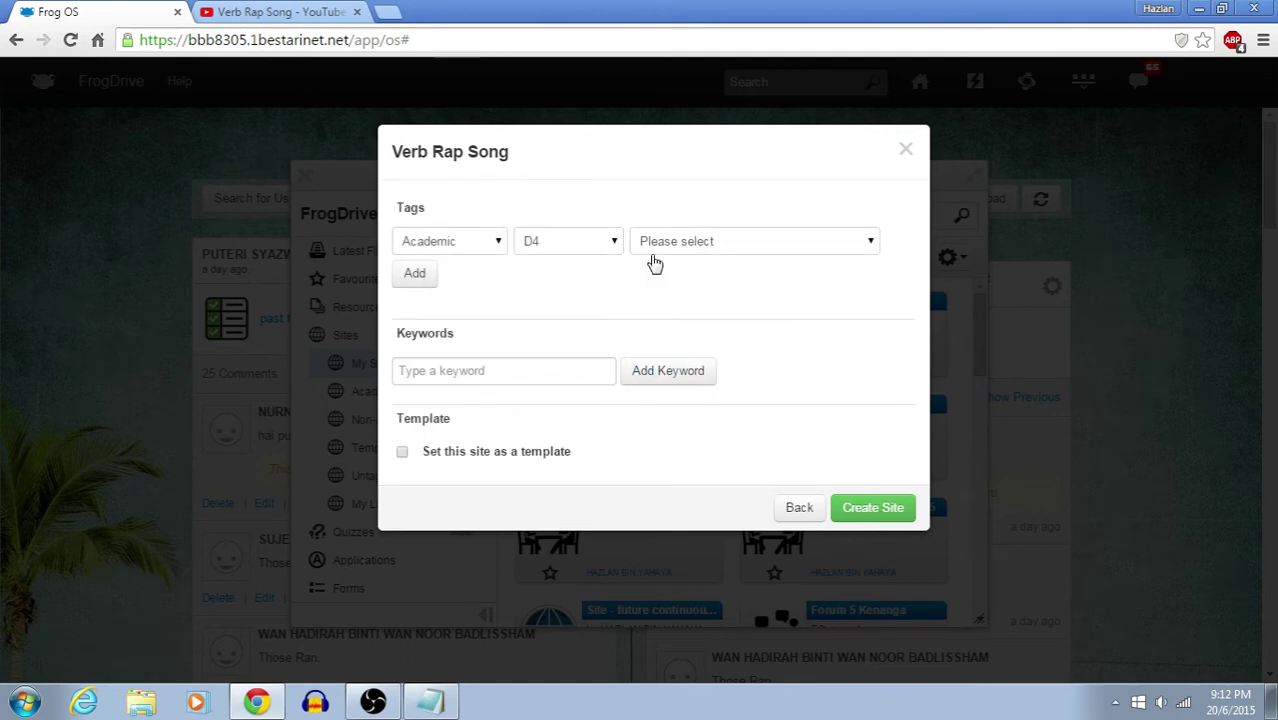
pyautogui.click(653, 256)
pyautogui.click(722, 324)
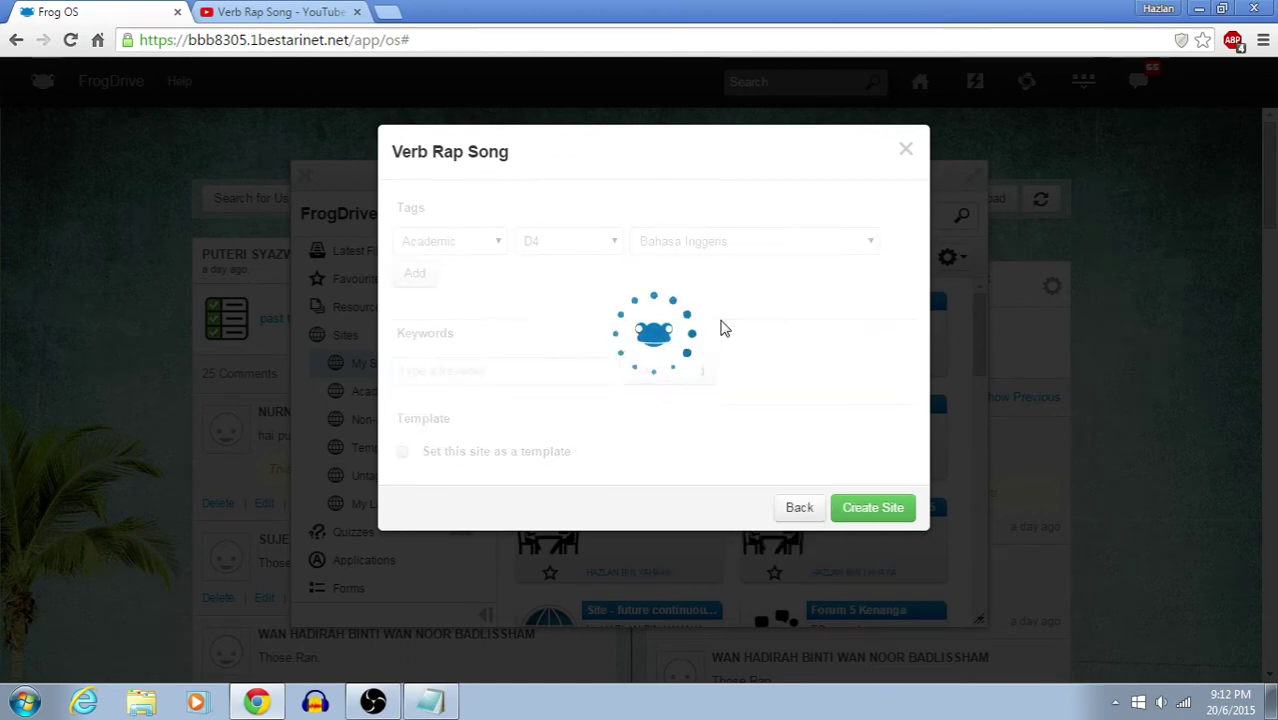
pyautogui.click(532, 277)
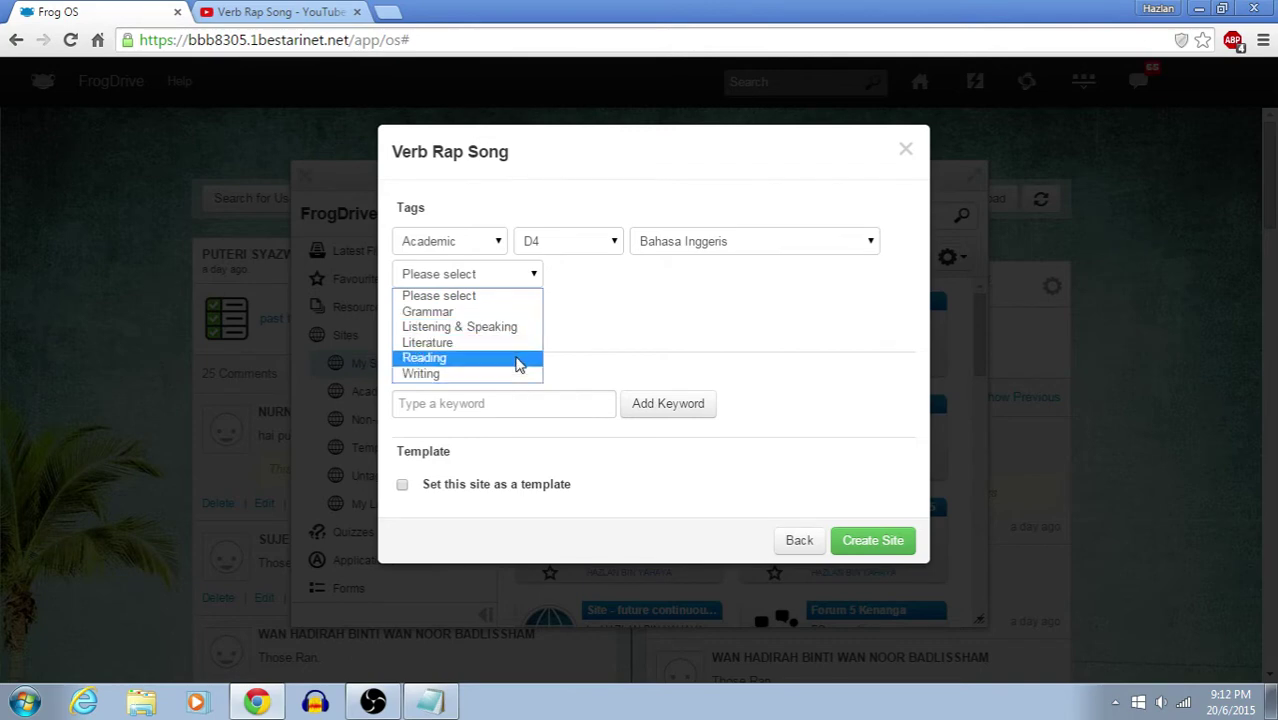
pyautogui.click(519, 313)
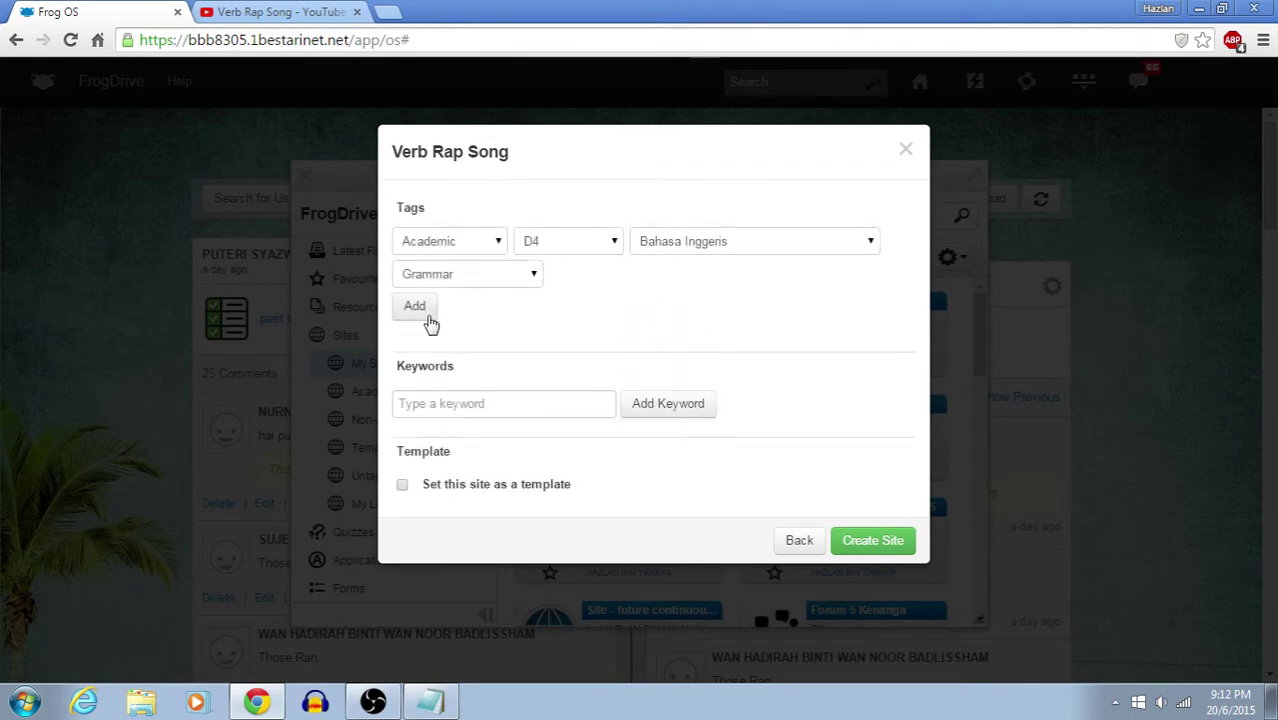
pyautogui.click(427, 311)
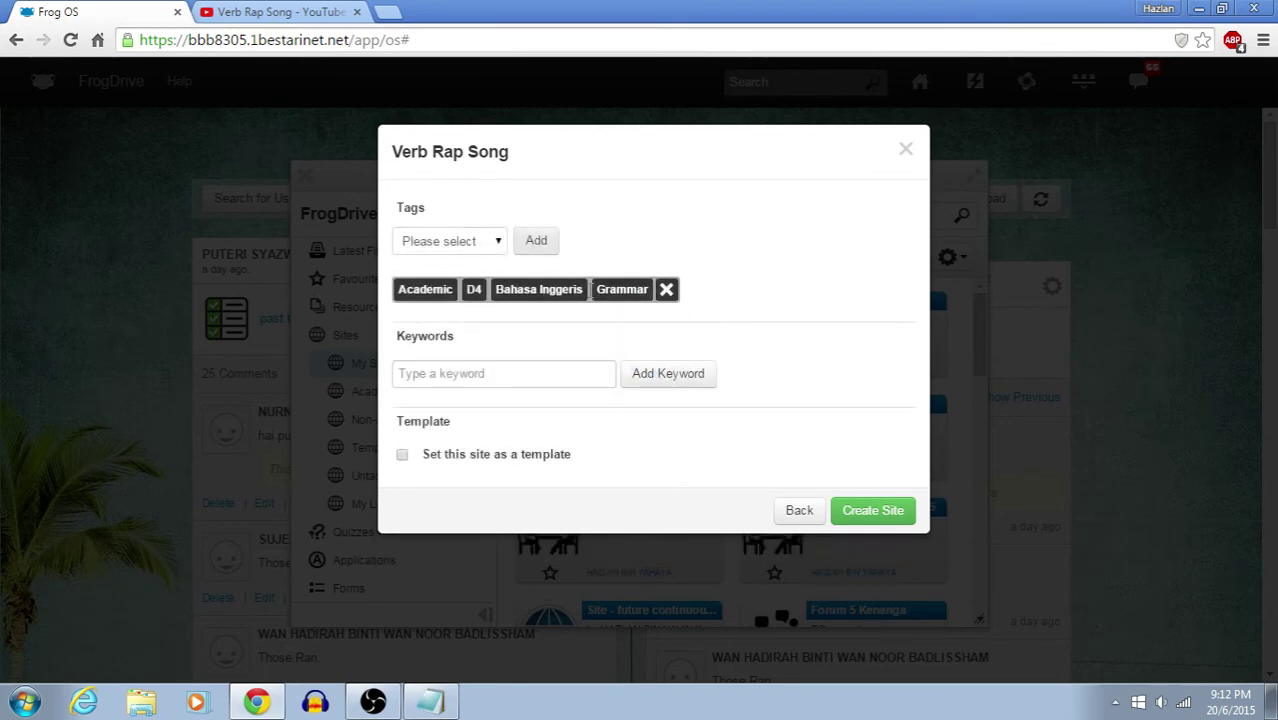
# - Add the keyword "Verb rap song year 4" and create the site without making it a template
pyautogui.click(485, 373)
pyautogui.write('V')
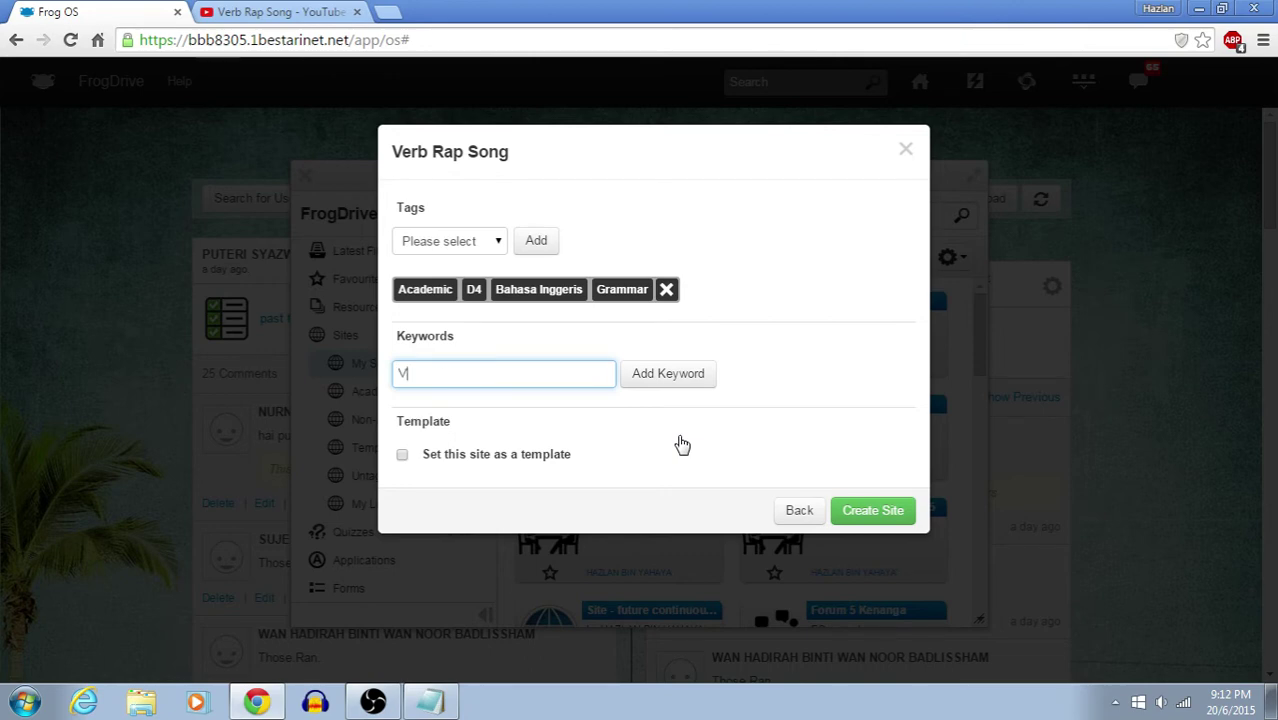
pyautogui.write('erb rap song yera 4\\\\\\')
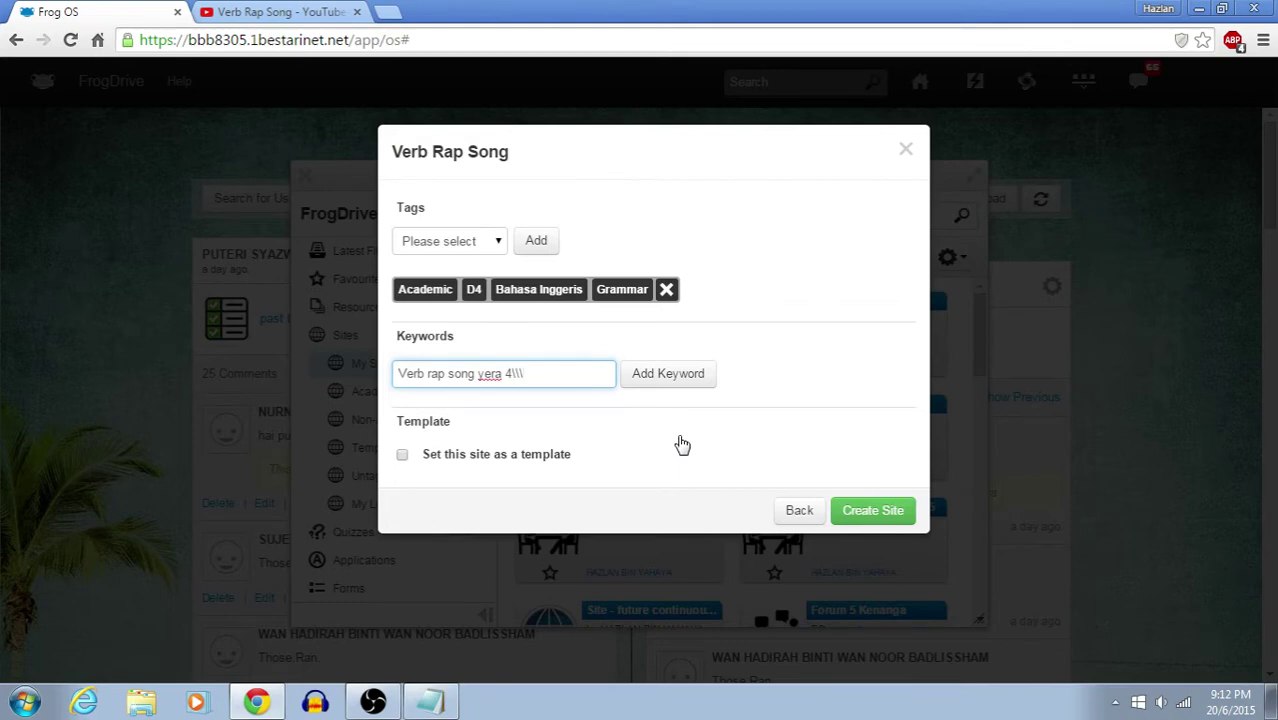
pyautogui.press('BackSpace')
pyautogui.press('BackSpace')
pyautogui.click(677, 380)
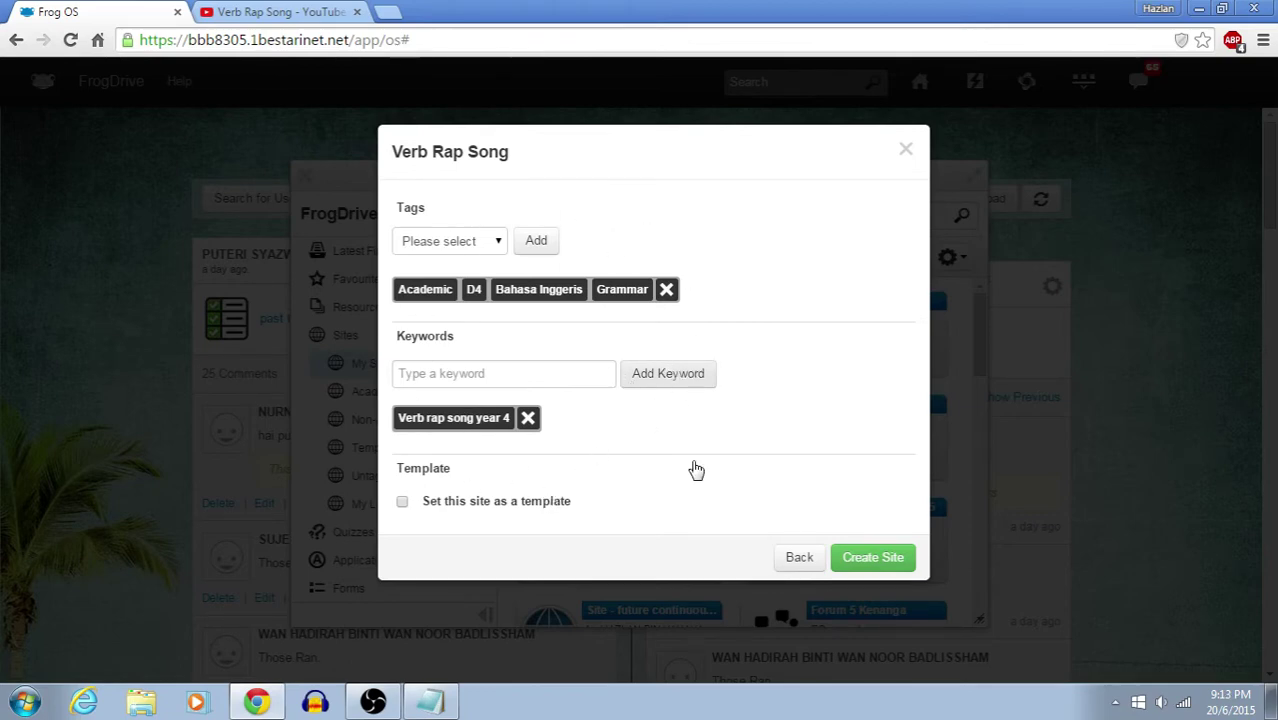
pyautogui.click(880, 560)
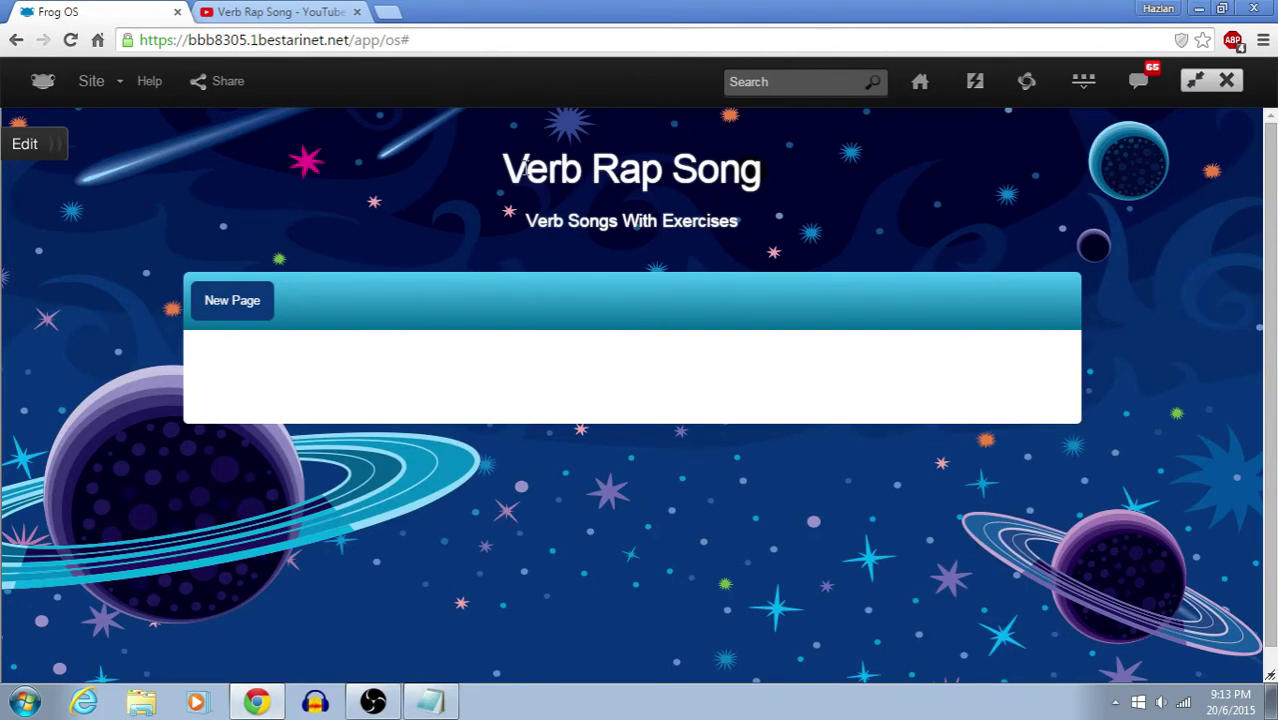
pyautogui.moveTo(503, 172); pyautogui.dragTo(753, 175)
pyautogui.click(722, 176)
pyautogui.moveTo(535, 216); pyautogui.dragTo(709, 222)
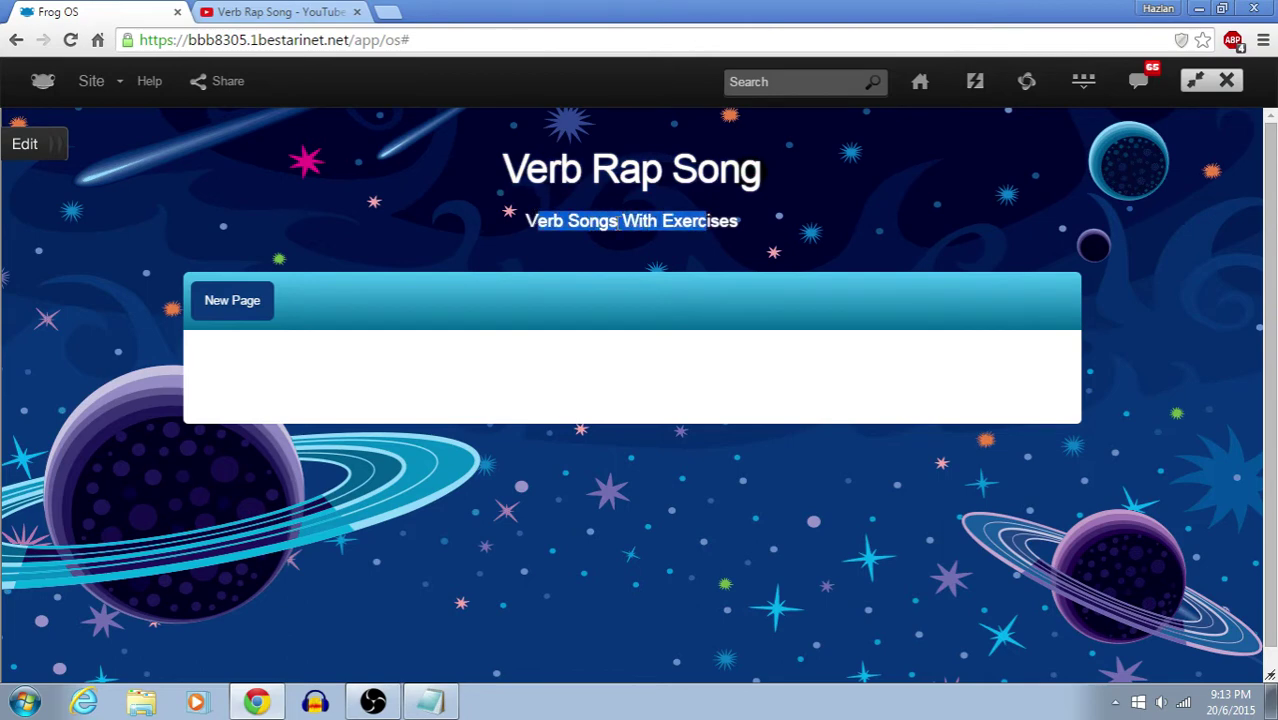
pyautogui.click(610, 221)
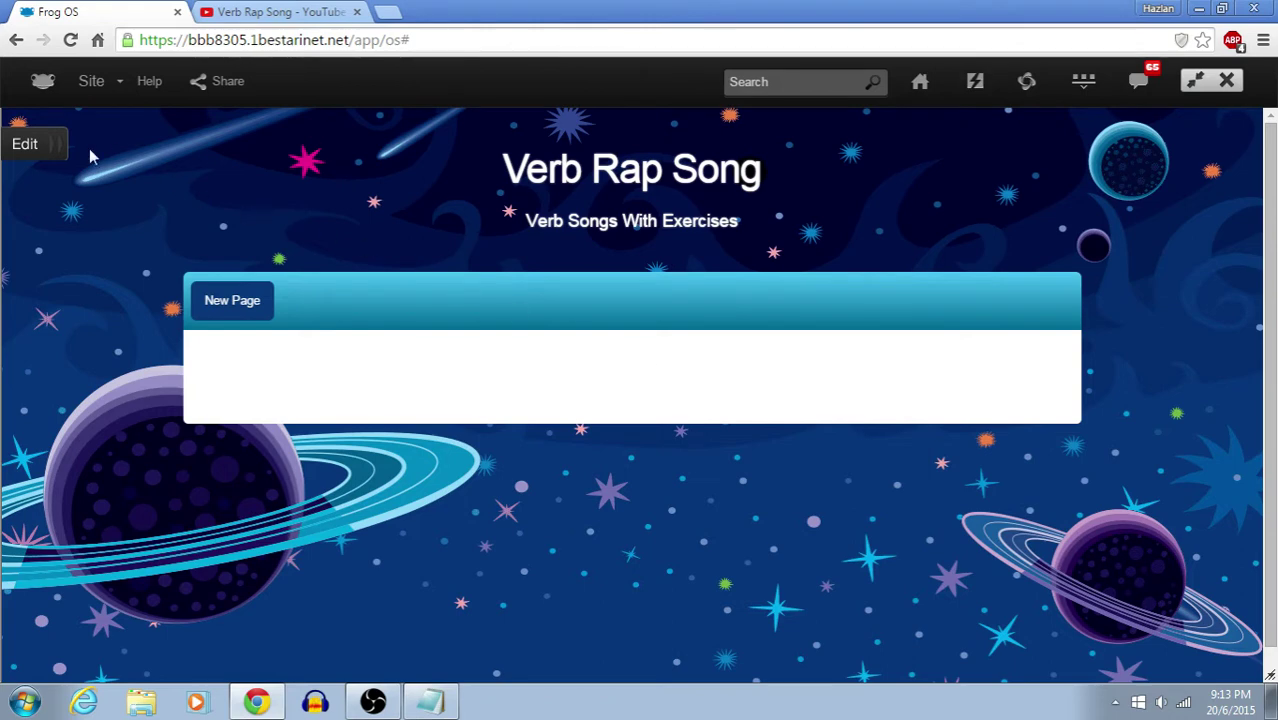
# - Put the new site into edit mode and look through its site settings, from name and theme down to tags and keywords
pyautogui.click(24, 145)
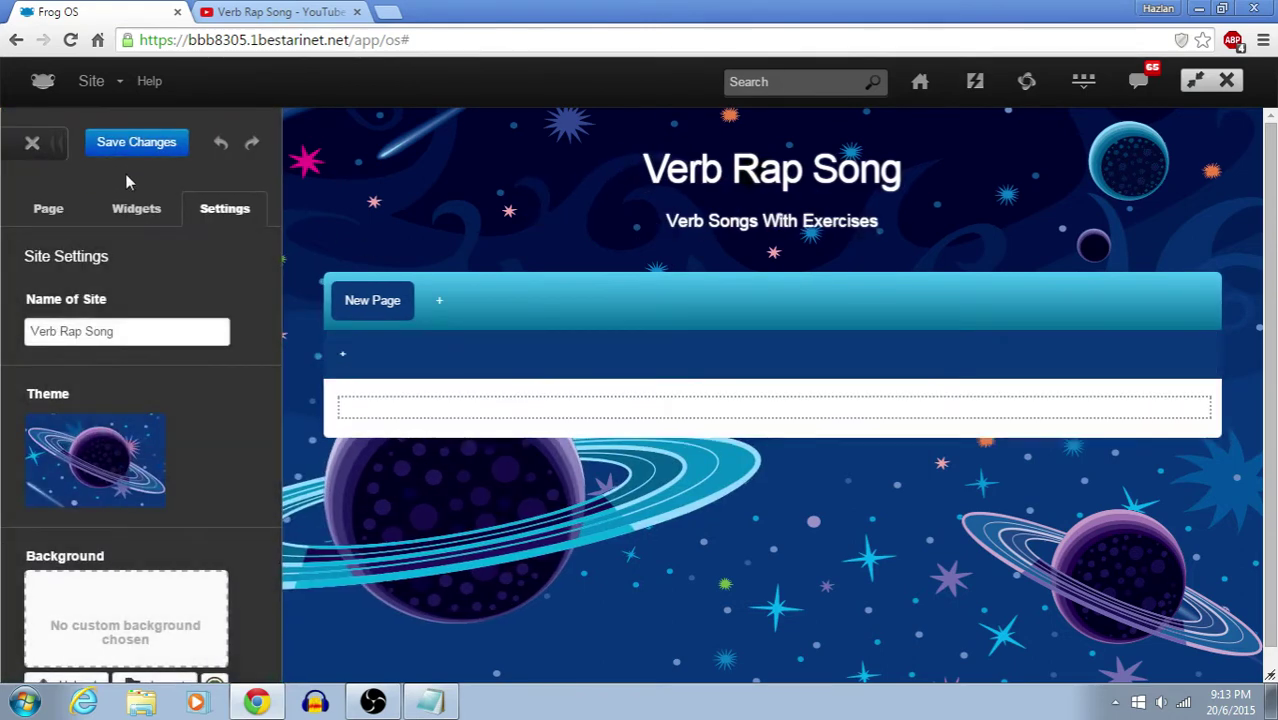
pyautogui.click(136, 208)
pyautogui.scroll(-4, 200, 262)
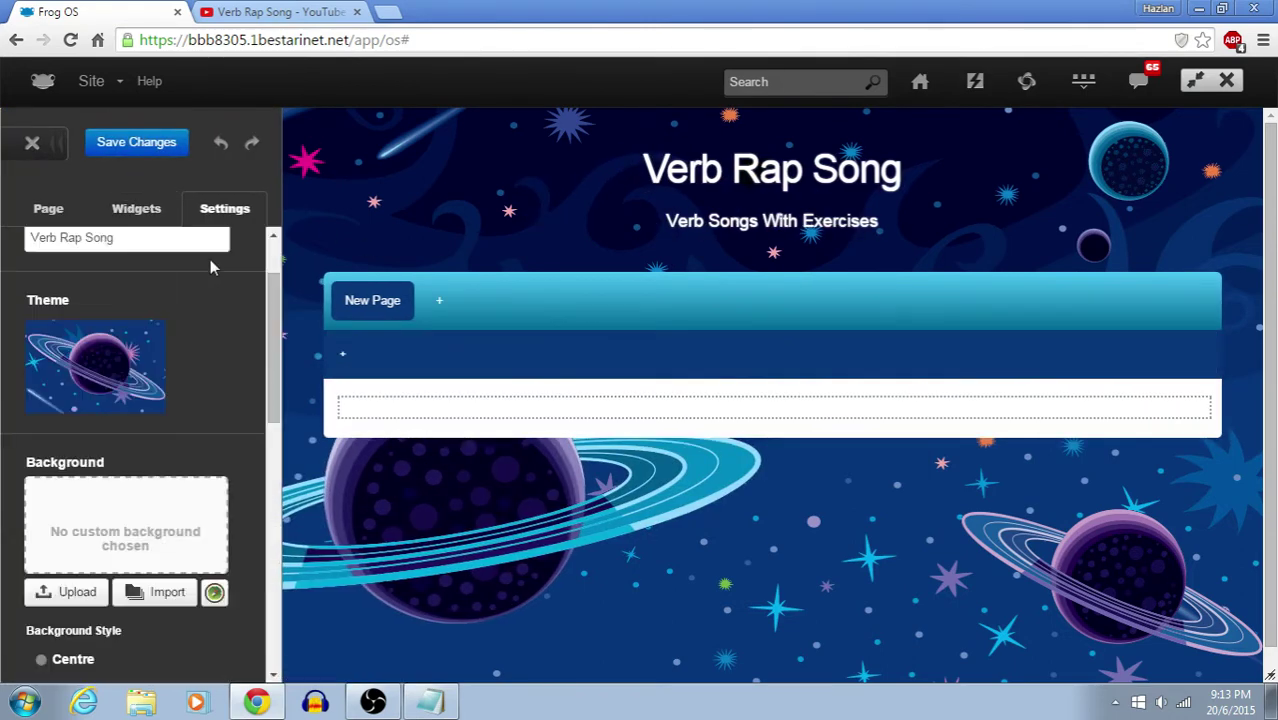
pyautogui.scroll(5, 212, 270)
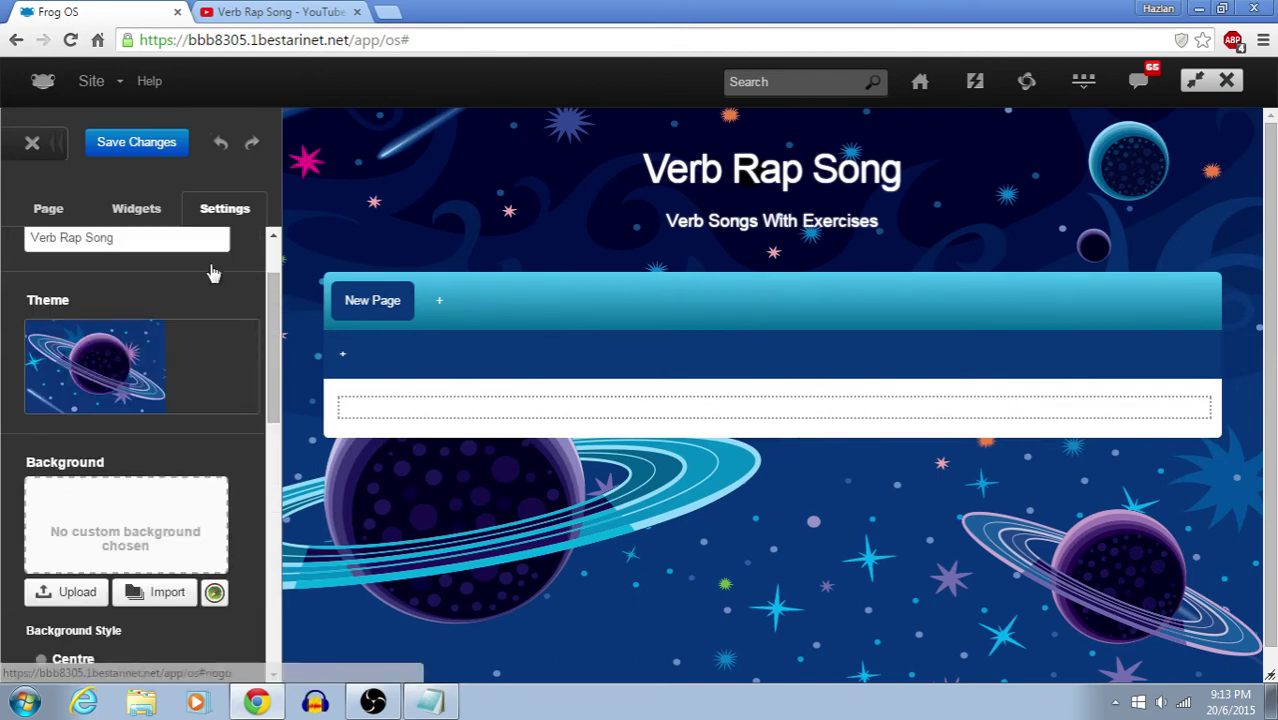
pyautogui.click(227, 208)
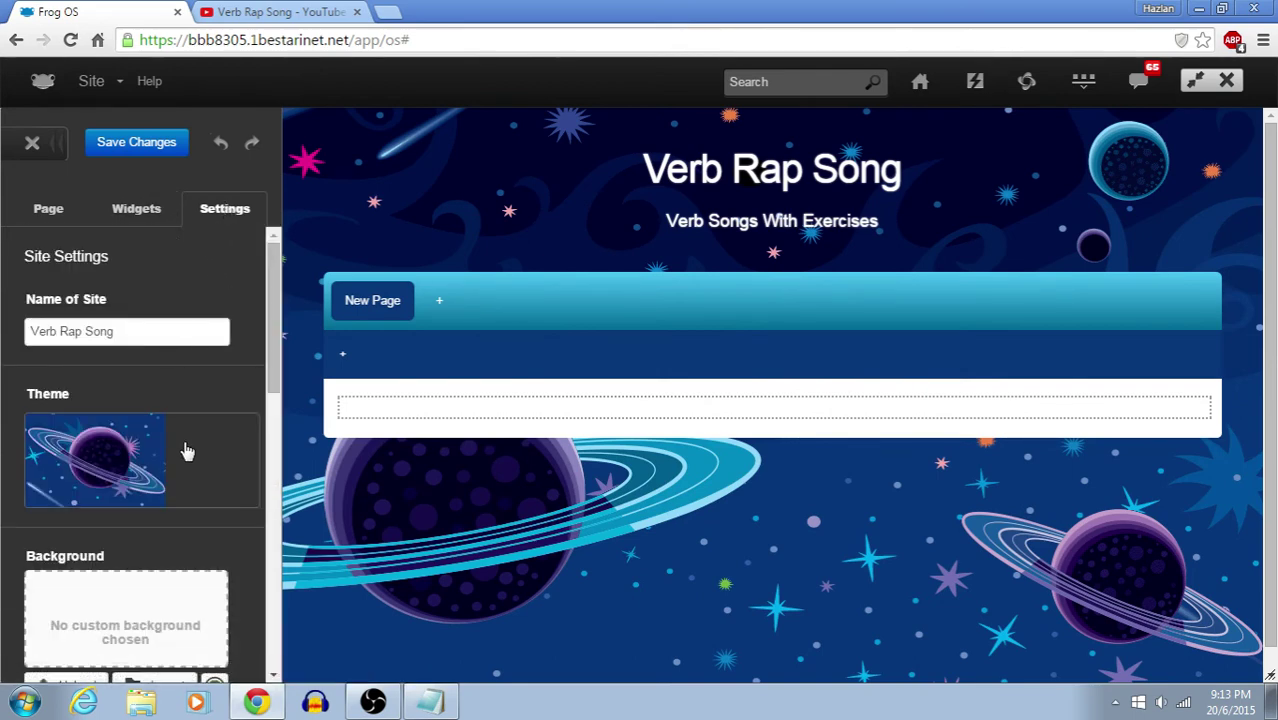
pyautogui.scroll(-4, 188, 459)
pyautogui.scroll(-5, 190, 461)
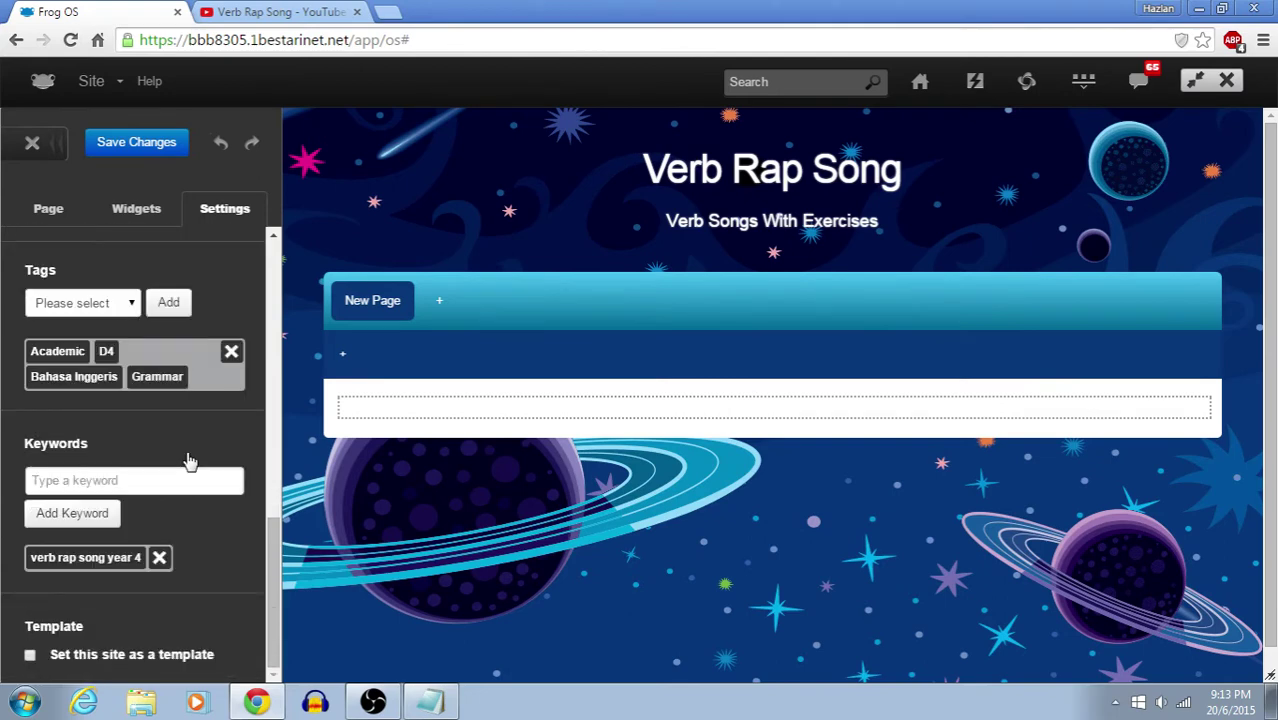
pyautogui.scroll(9, 190, 461)
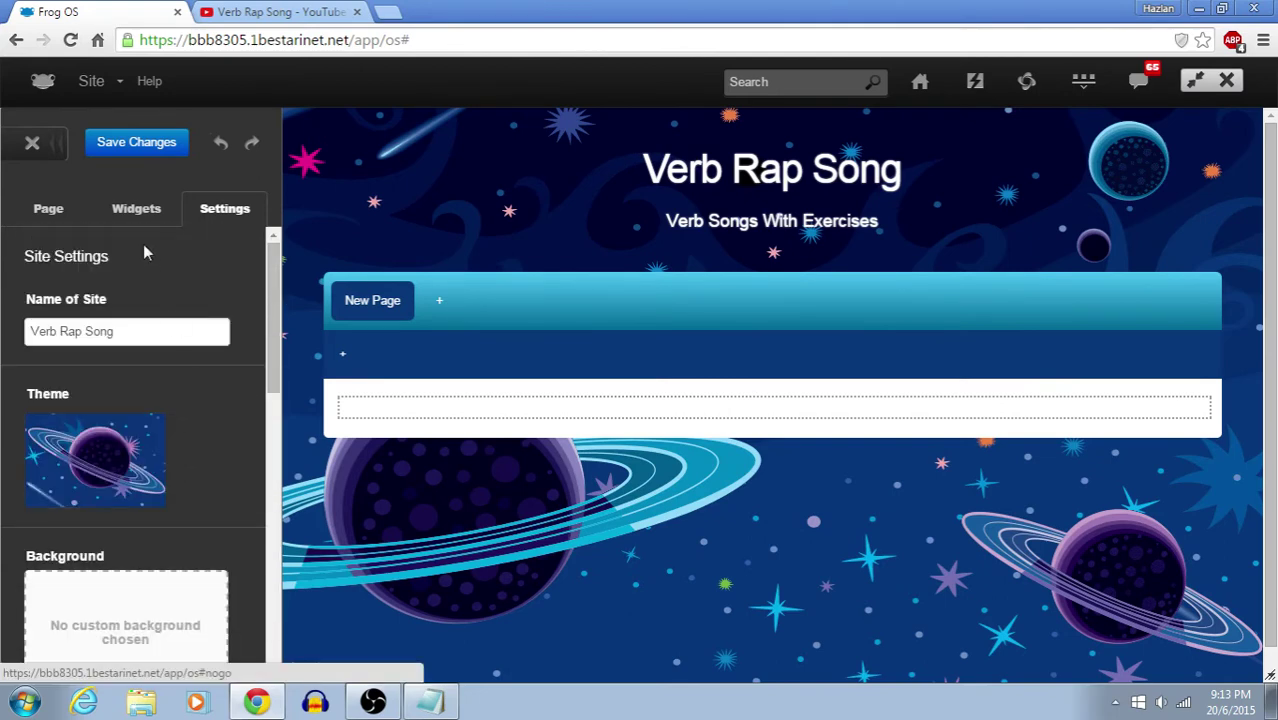
# - Open the new page's settings and look over its page name and layout options
pyautogui.click(48, 208)
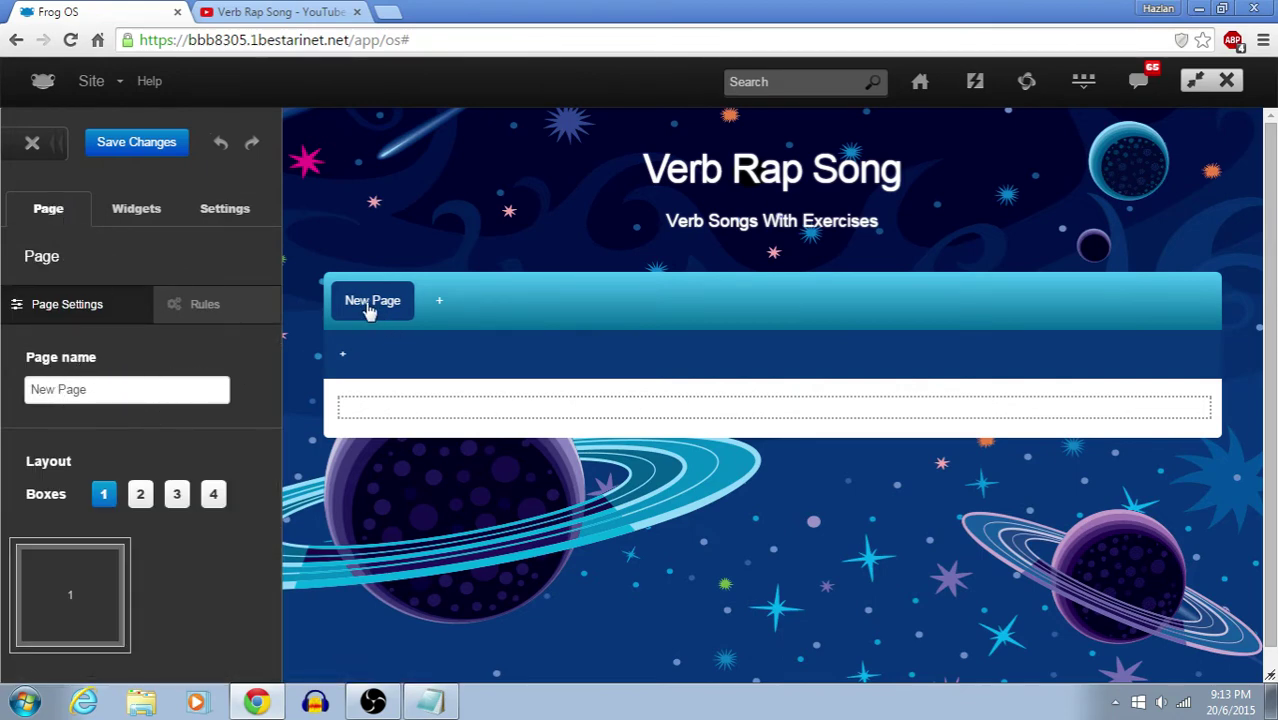
pyautogui.tripleClick(116, 391)
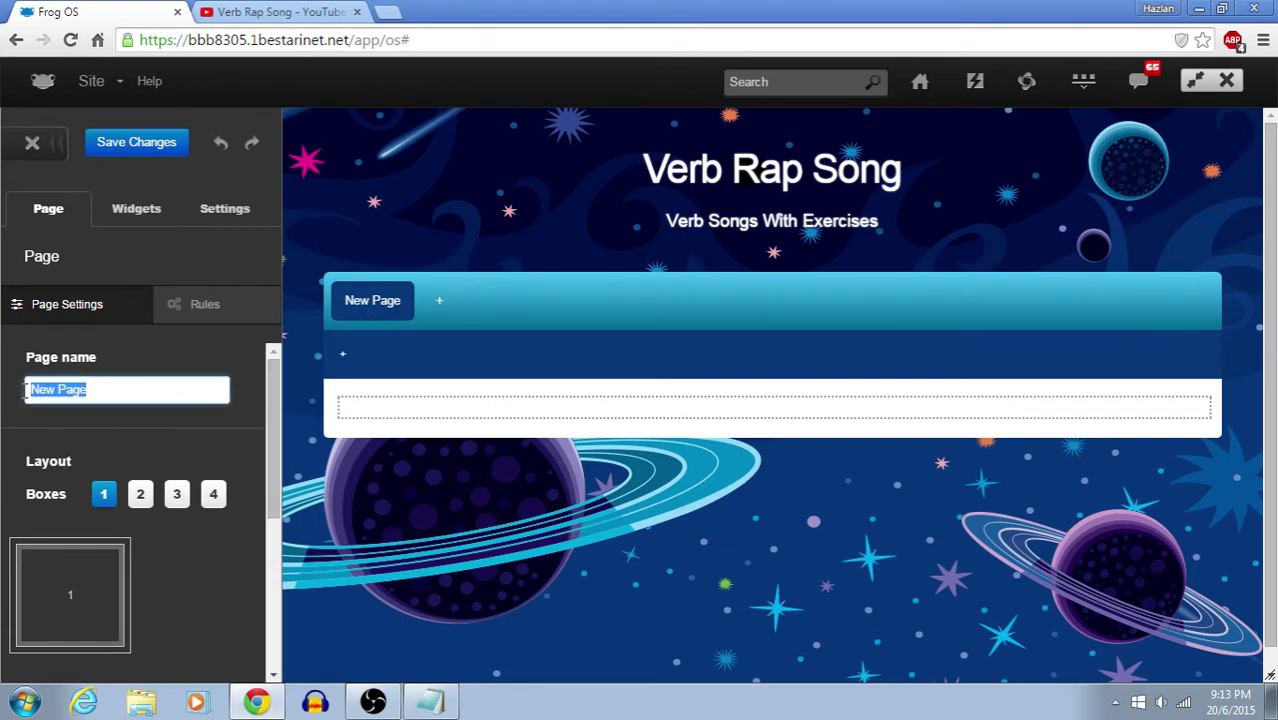
pyautogui.click(177, 384)
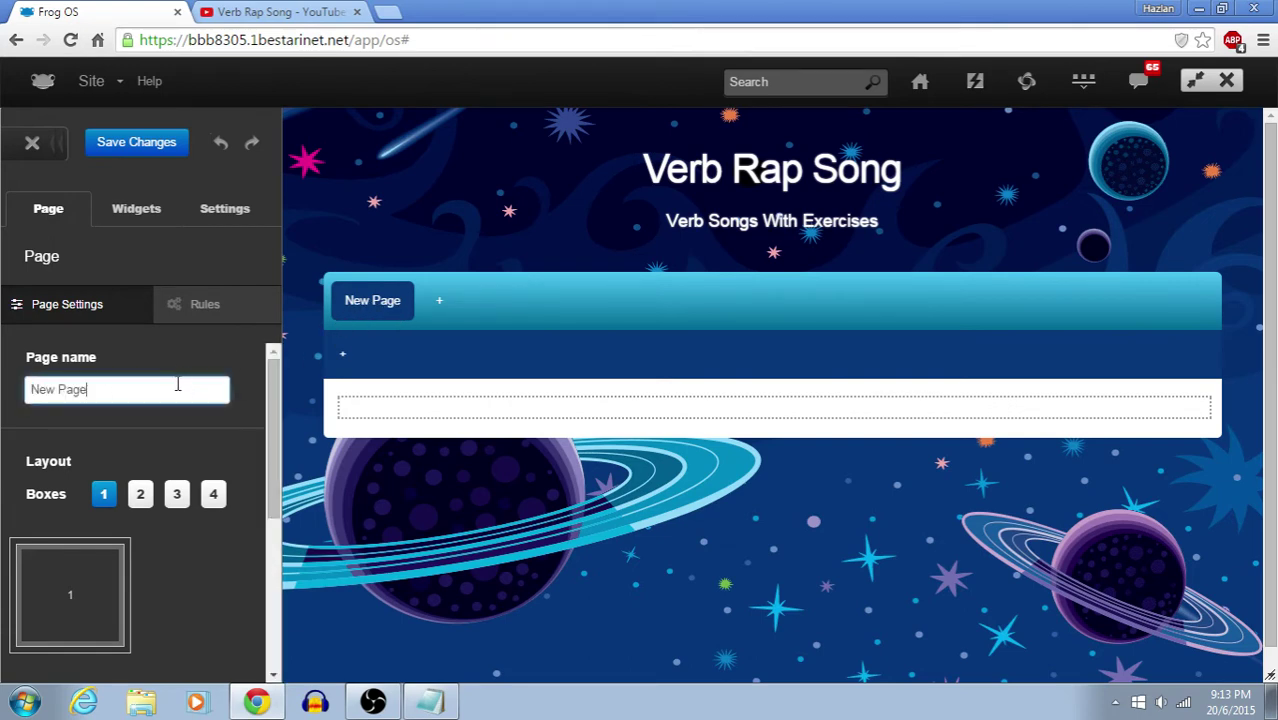
pyautogui.scroll(-1, 150, 400)
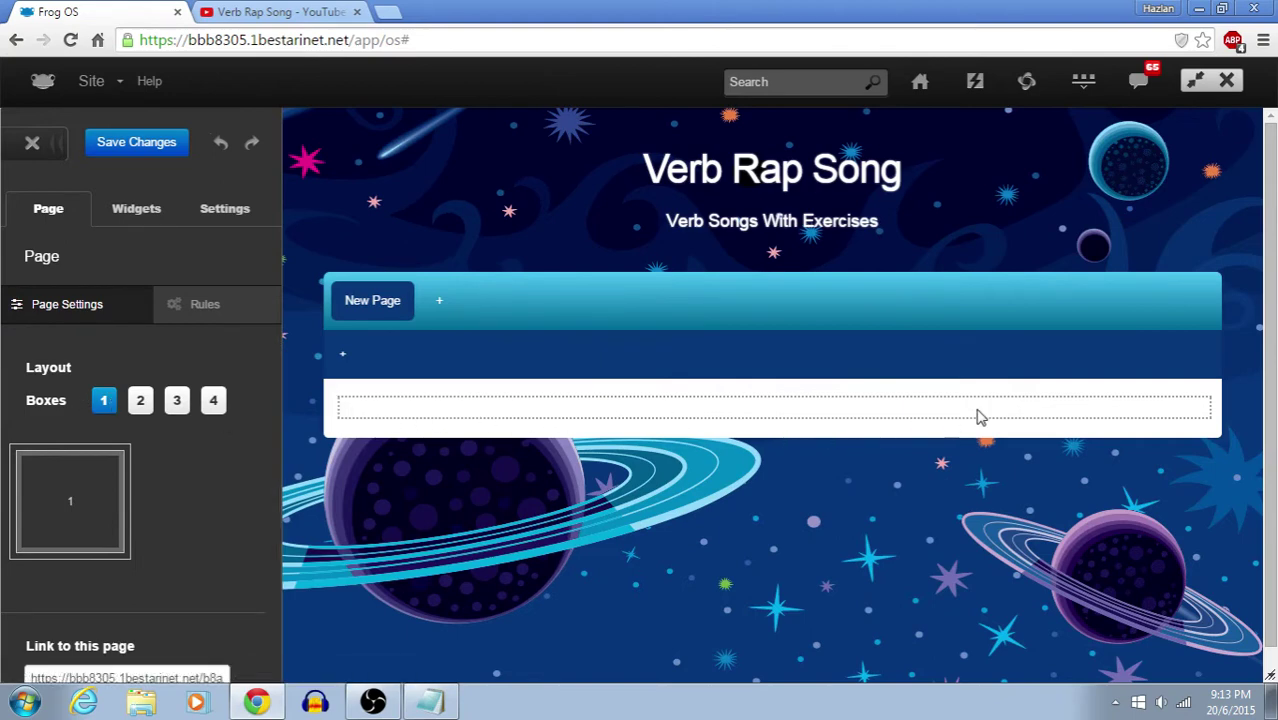
# - Try the two-box and three-box layouts on the page and return to the single-box layout
pyautogui.click(140, 400)
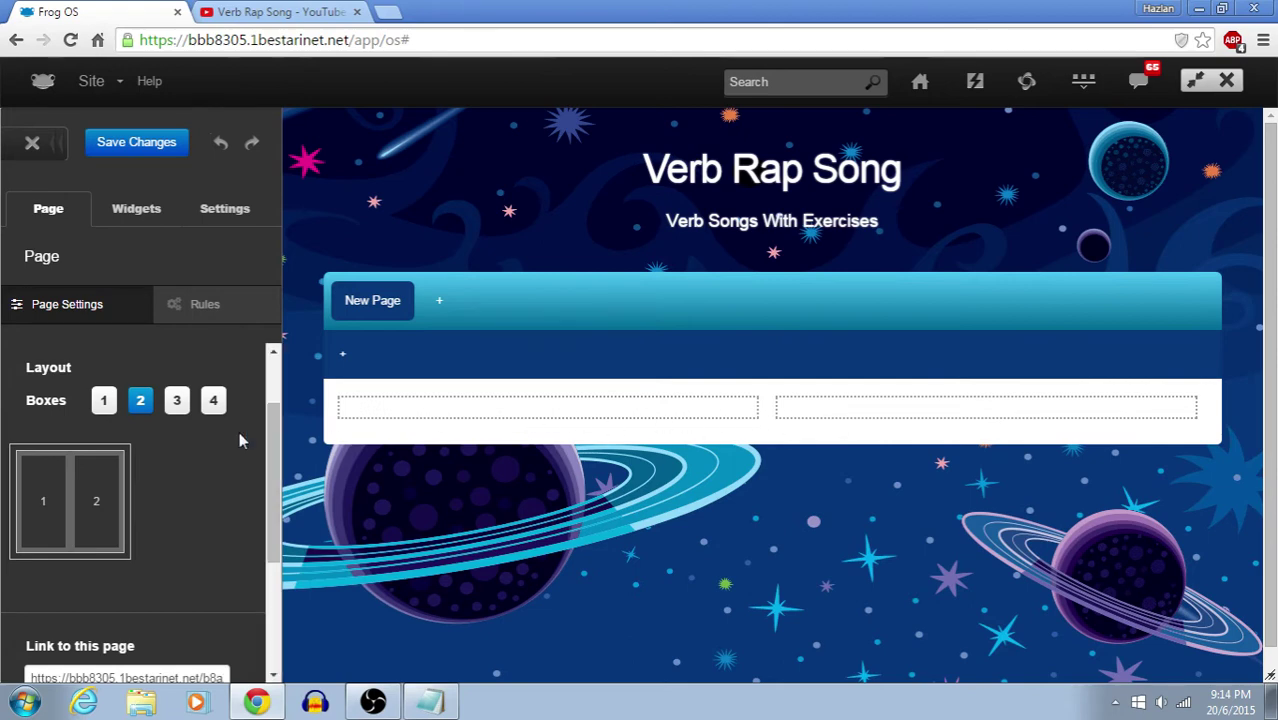
pyautogui.click(176, 402)
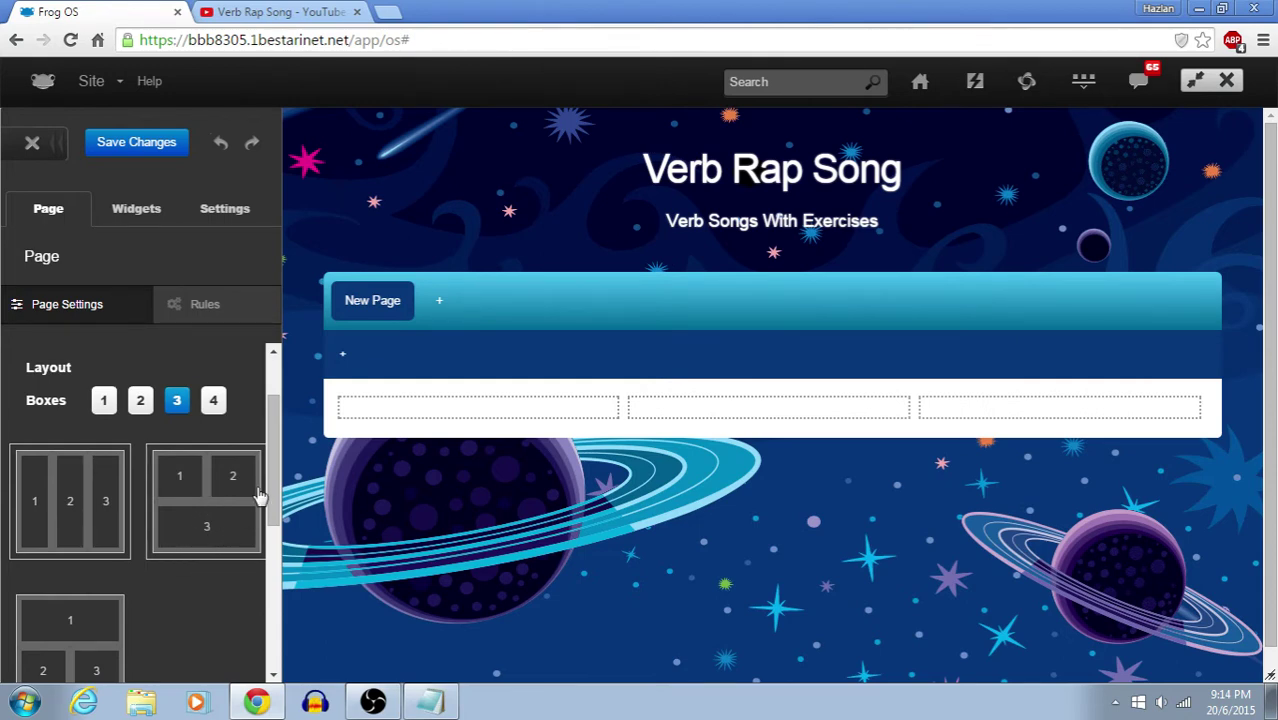
pyautogui.scroll(-1, 158, 514)
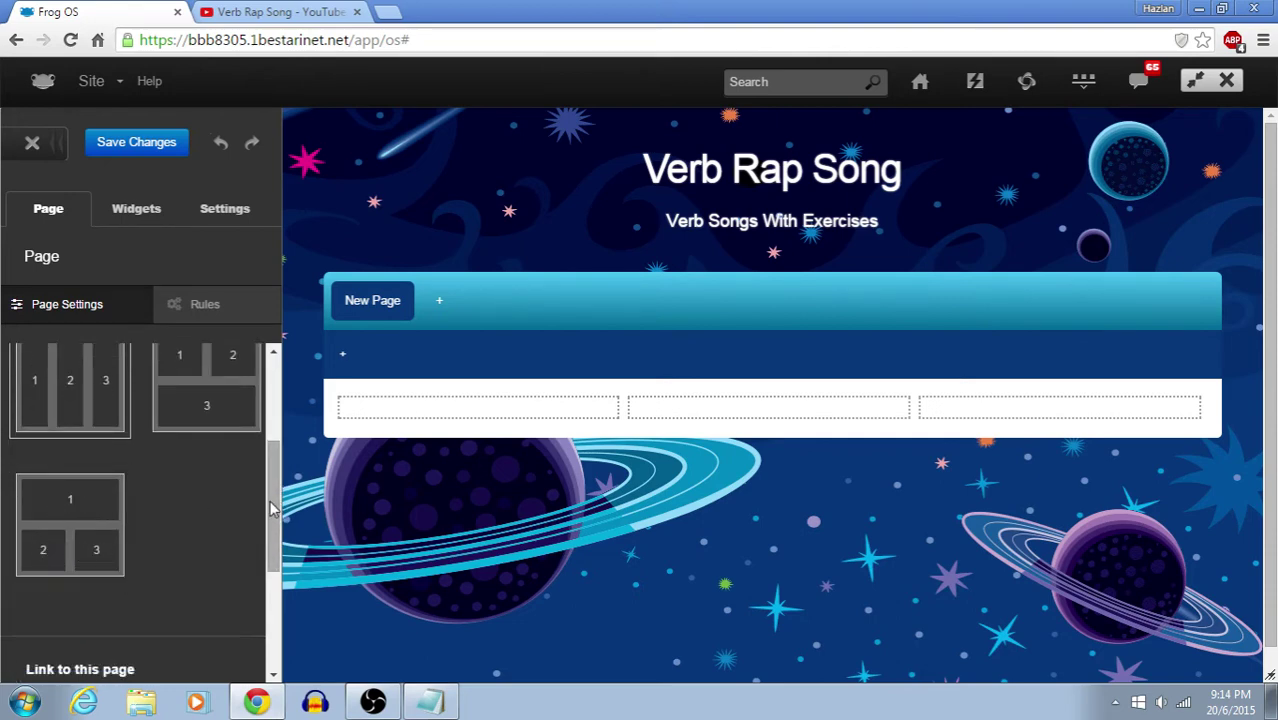
pyautogui.moveTo(274, 508); pyautogui.dragTo(274, 446)
pyautogui.click(105, 440)
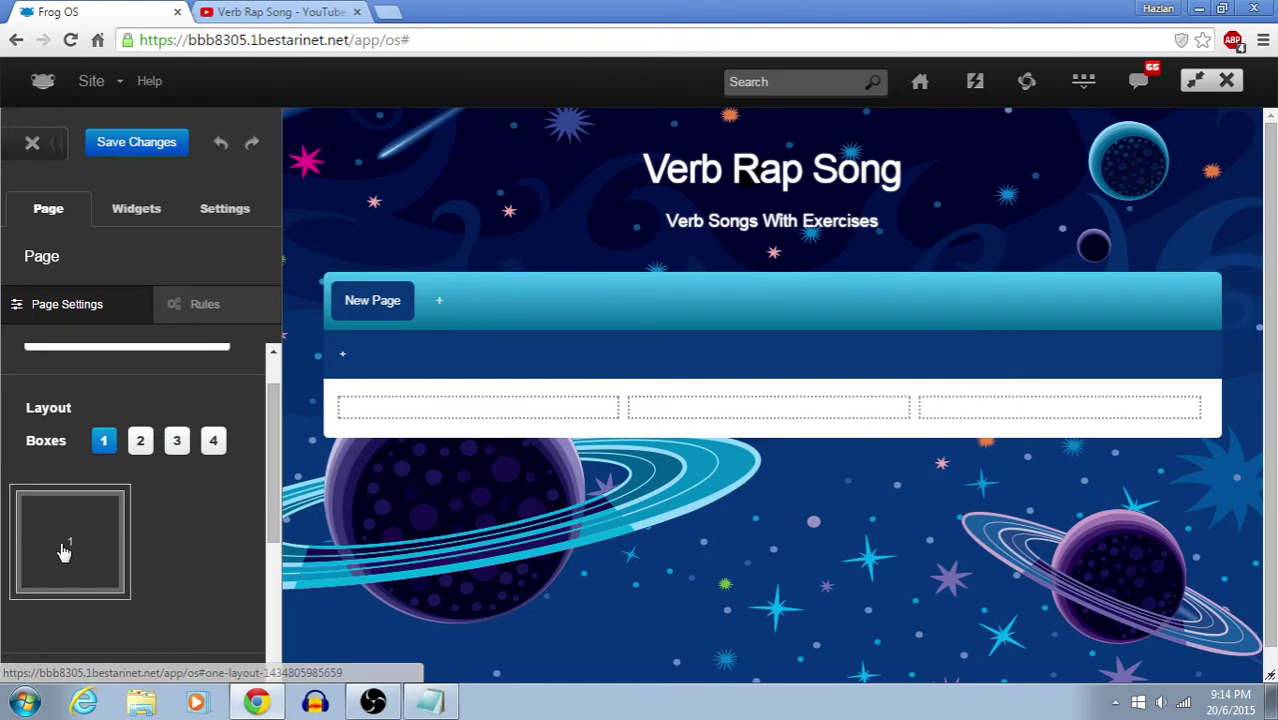
pyautogui.click(97, 530)
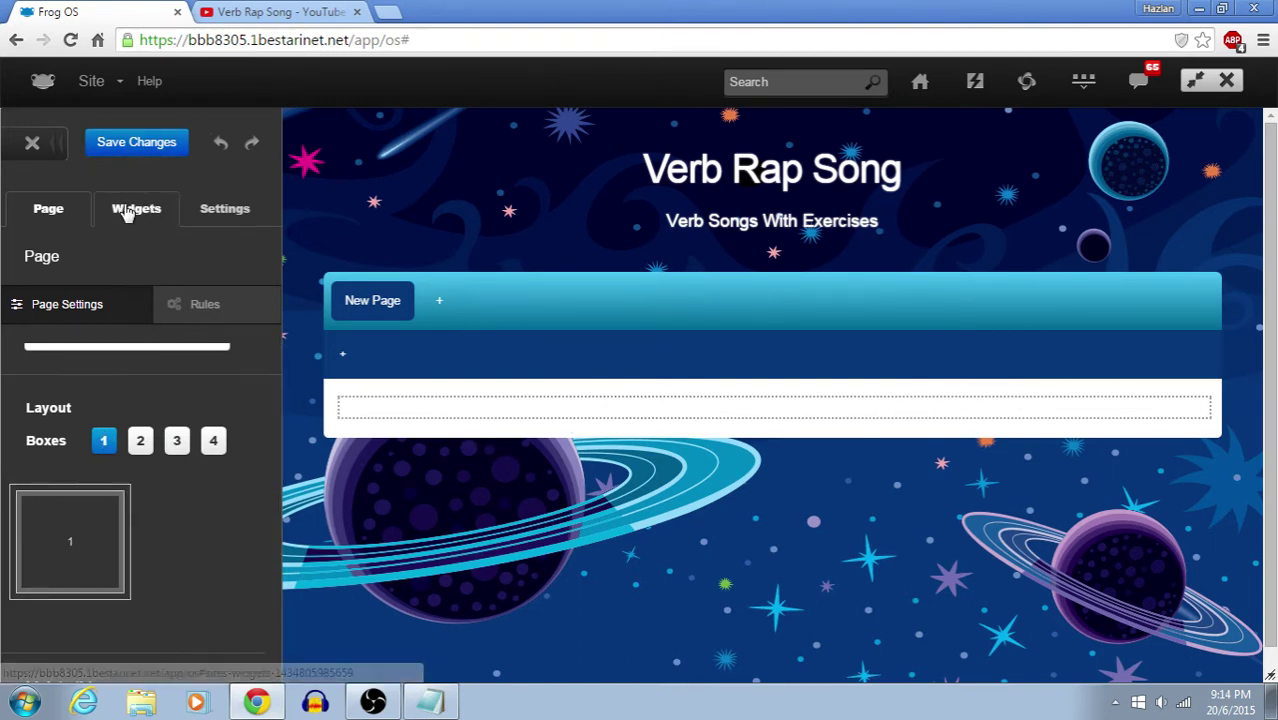
# - Add a Text widget to the page's empty content box
pyautogui.click(126, 212)
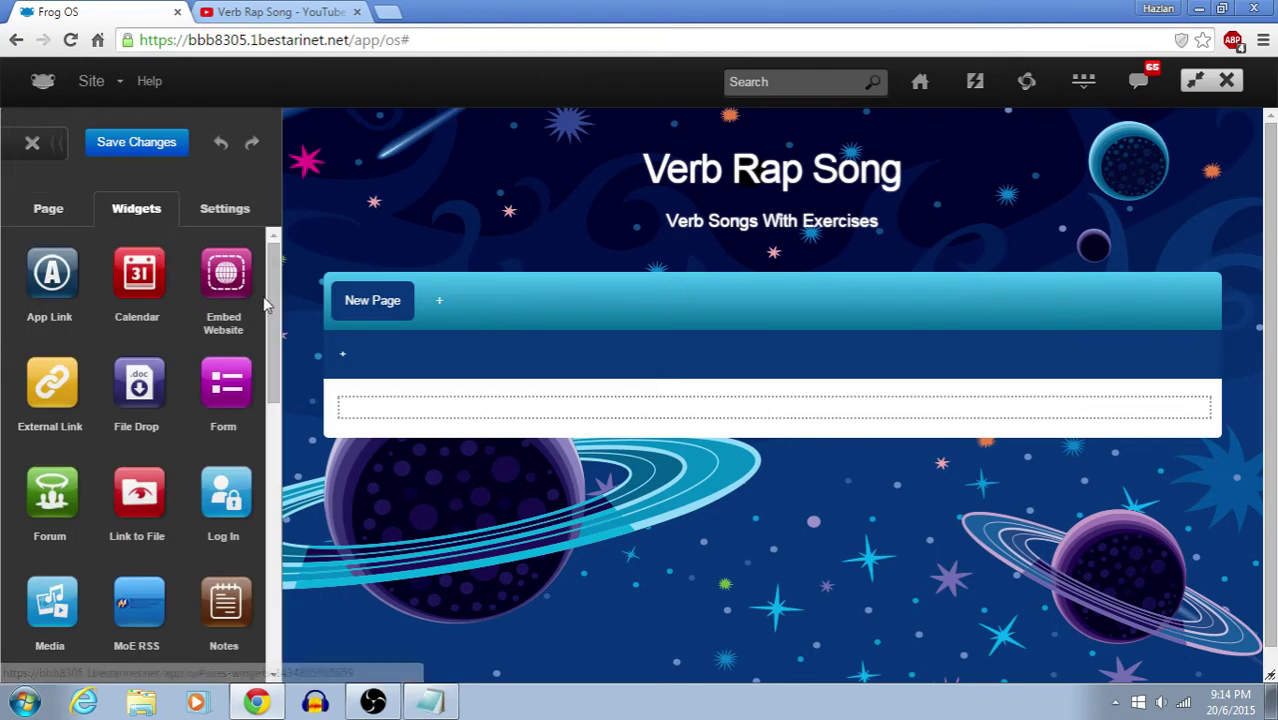
pyautogui.scroll(-2, 270, 380)
pyautogui.scroll(-4, 270, 380)
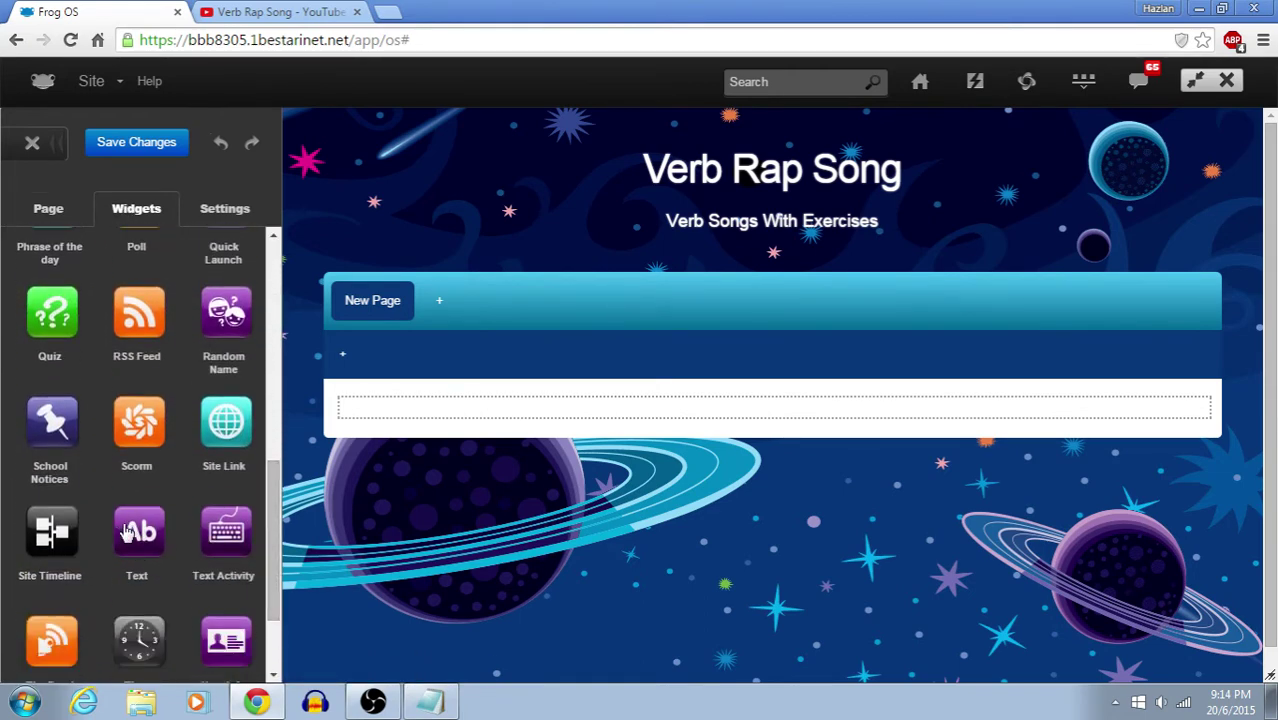
pyautogui.moveTo(137, 543); pyautogui.dragTo(571, 408)
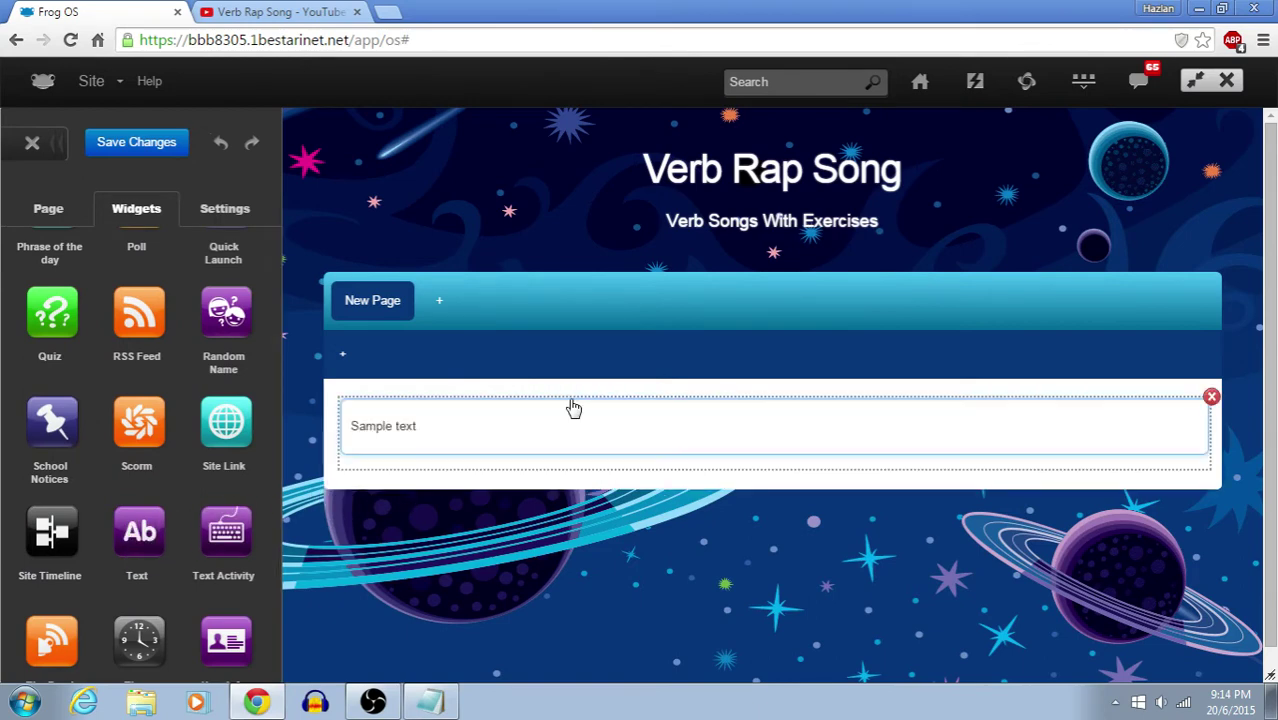
# - Start editing the widget's sample text and format it as centred, bold Heading 1
pyautogui.click(595, 423)
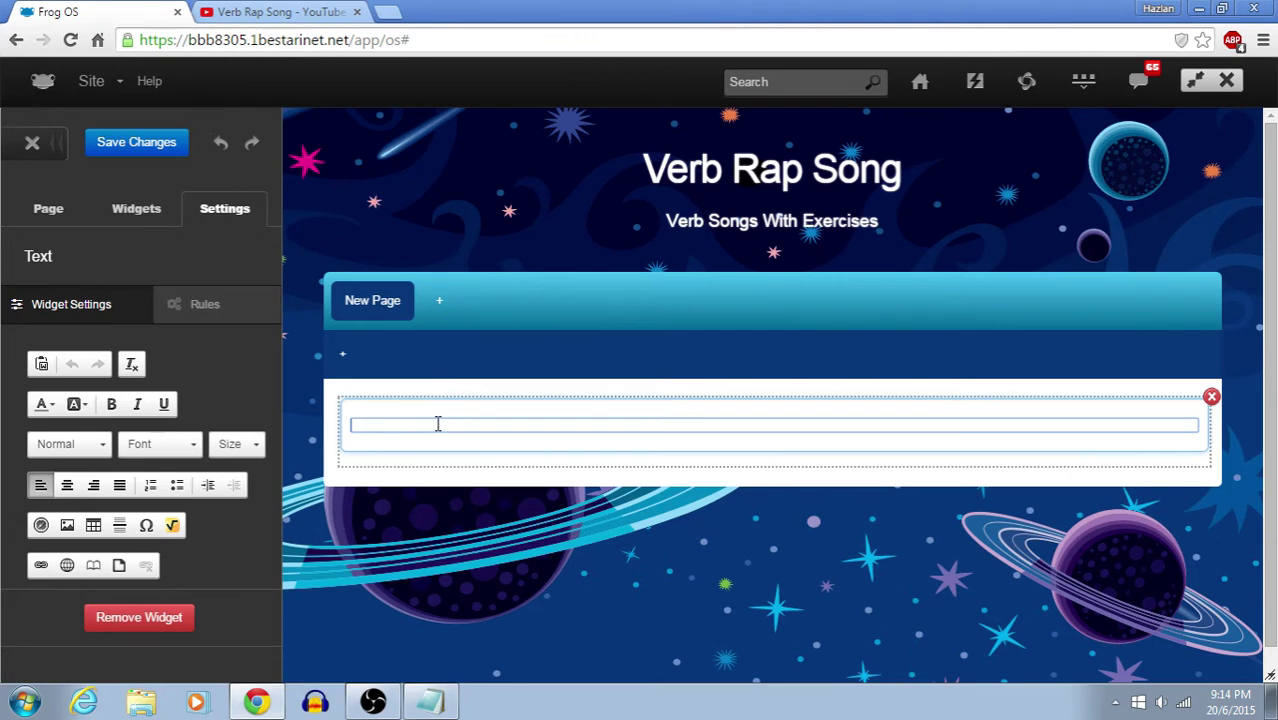
pyautogui.click(67, 486)
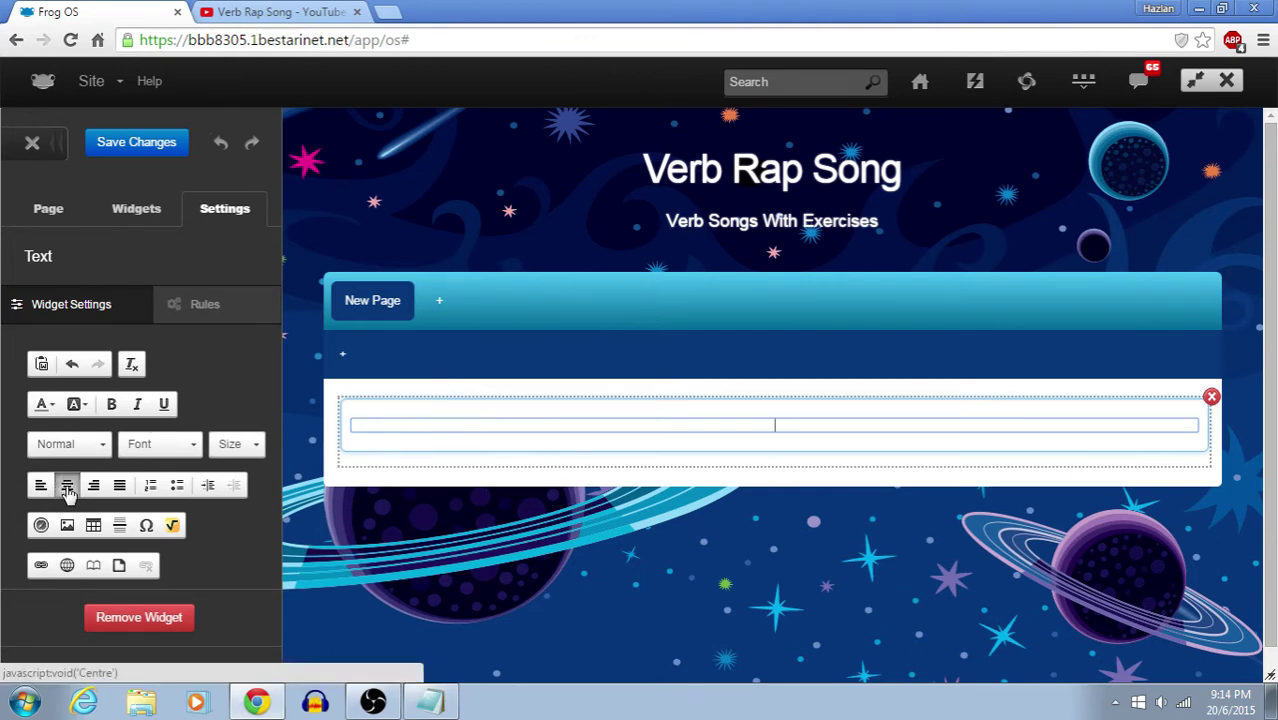
pyautogui.click(43, 405)
pyautogui.click(50, 410)
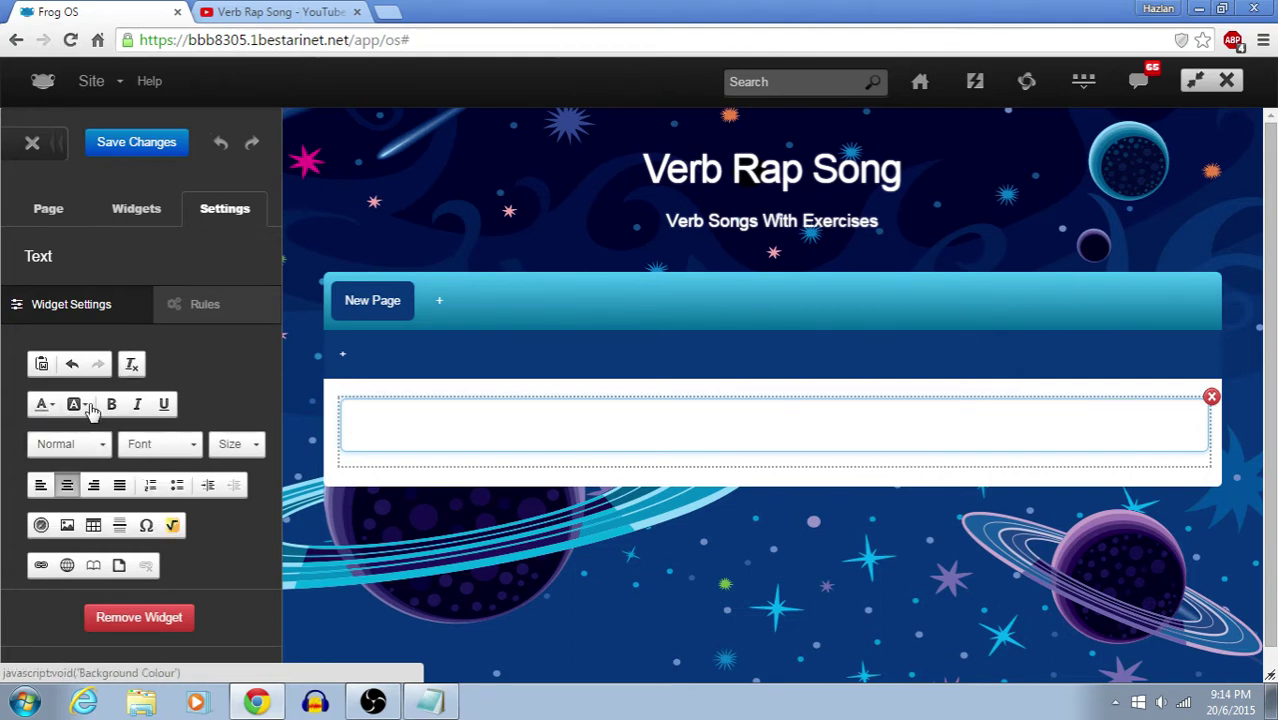
pyautogui.click(80, 406)
pyautogui.click(85, 410)
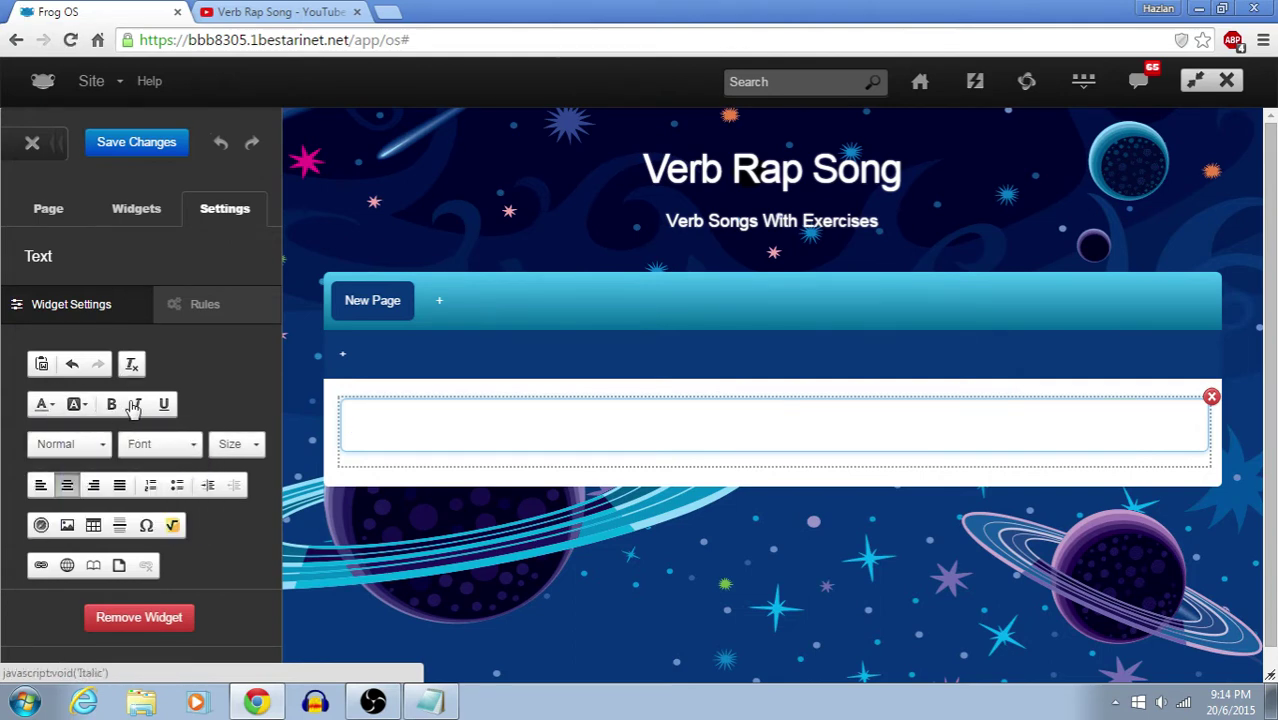
pyautogui.click(111, 408)
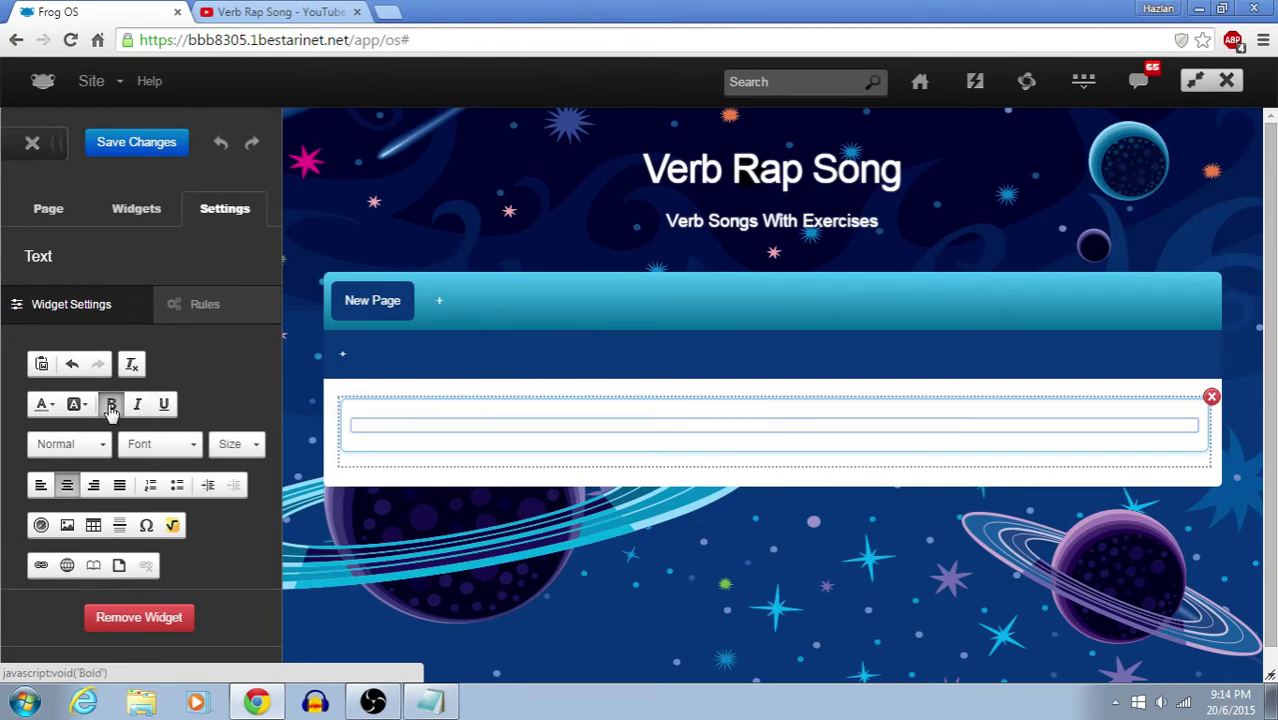
pyautogui.click(104, 447)
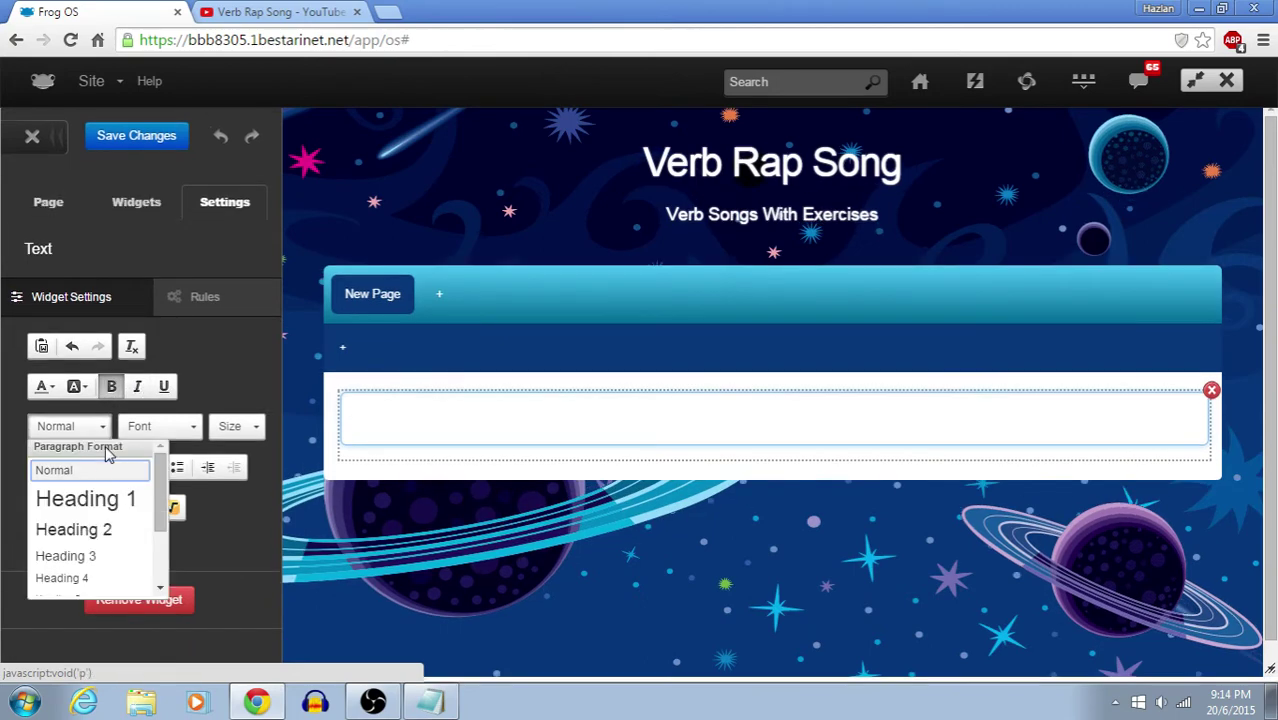
pyautogui.click(103, 500)
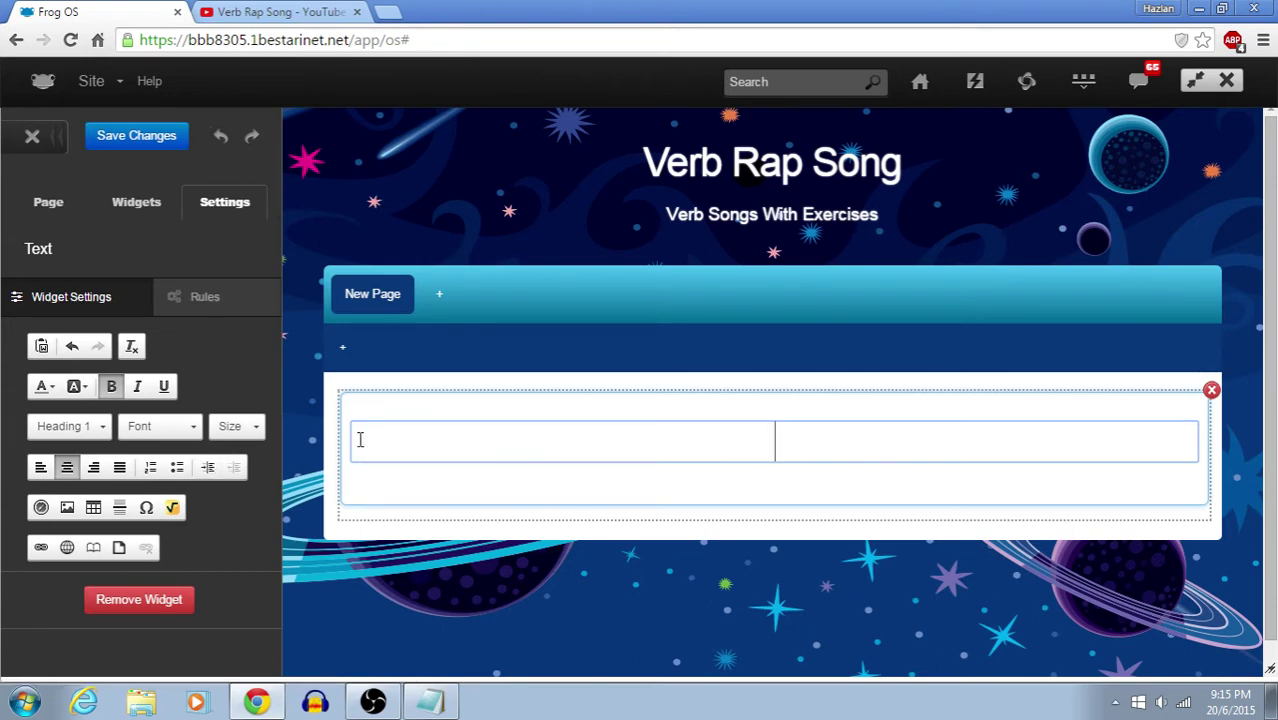
# - Set the text widget's font to Comic Sans MS and check the font size options
pyautogui.click(196, 427)
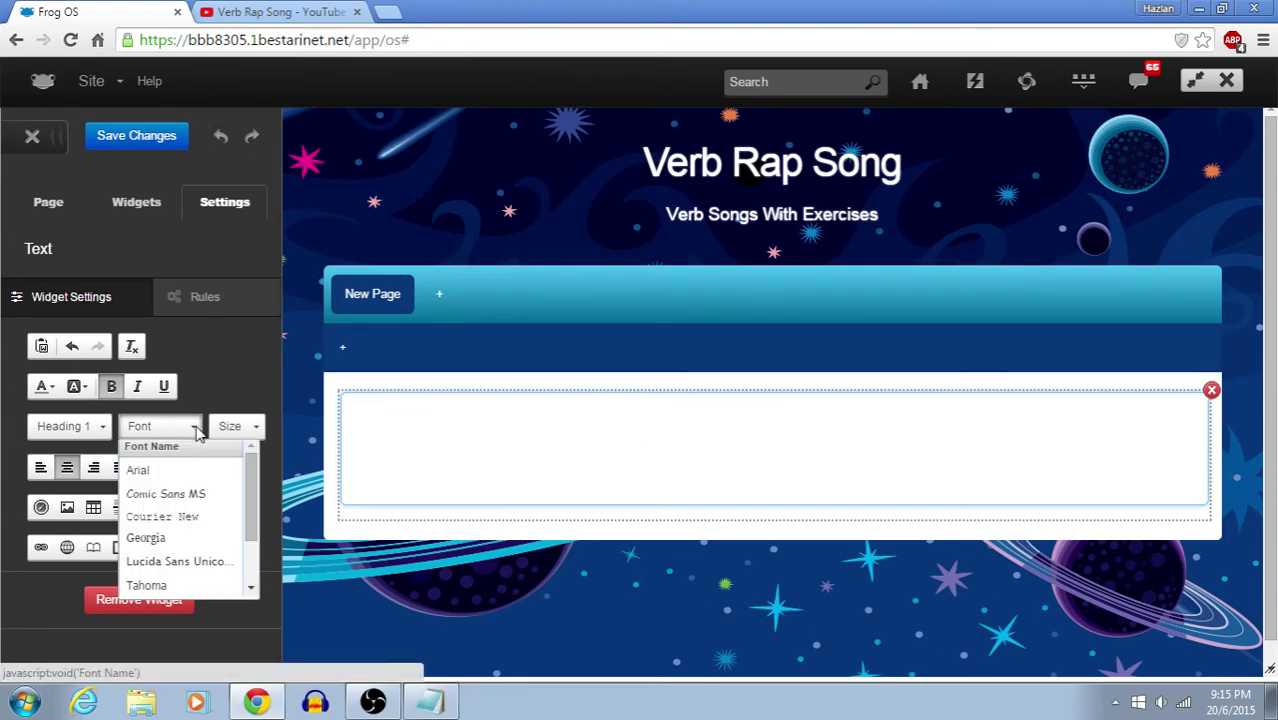
pyautogui.click(180, 494)
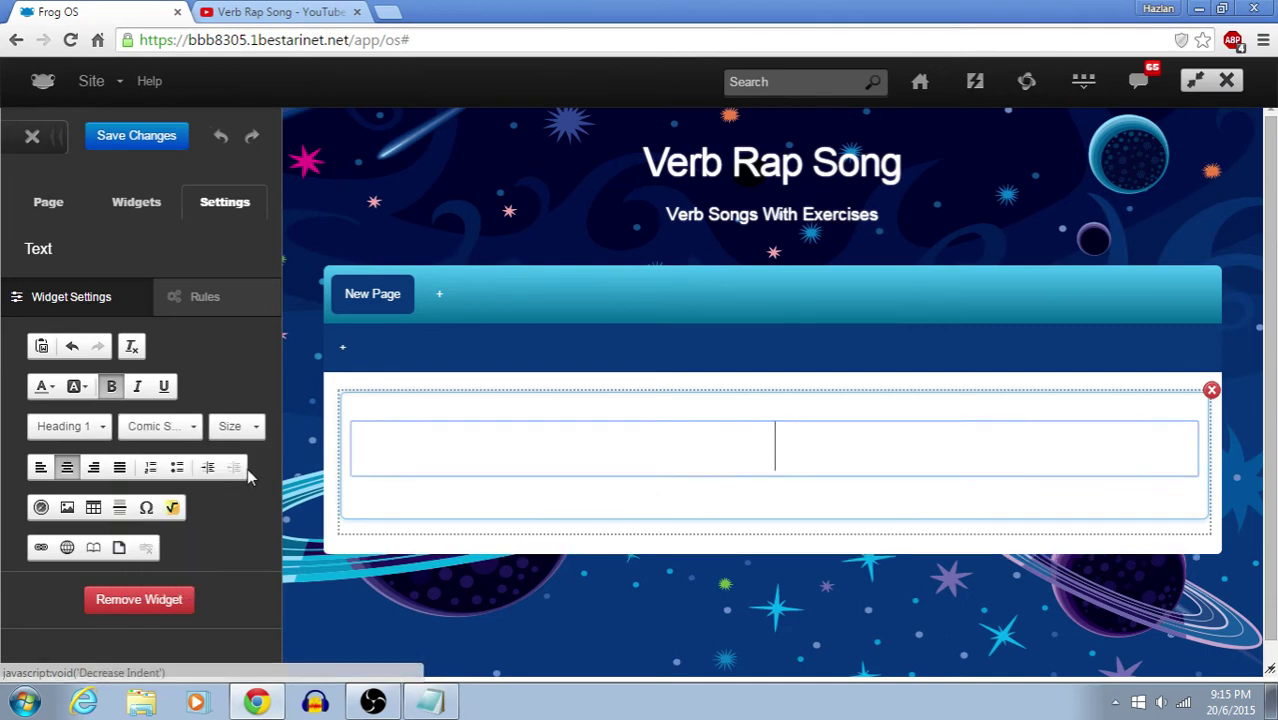
pyautogui.click(257, 427)
pyautogui.click(257, 427)
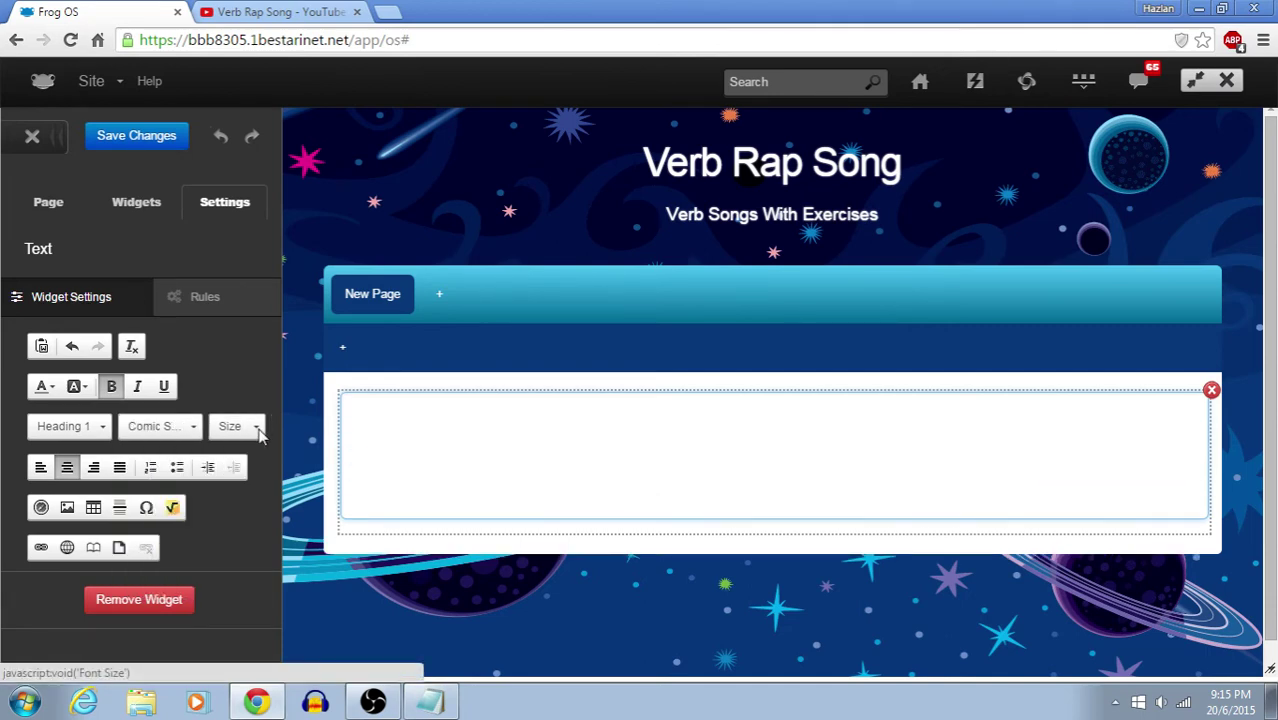
# - Enter "Watch and listen to video and then answer the questions" in the text widget and save the changes
pyautogui.click(572, 462)
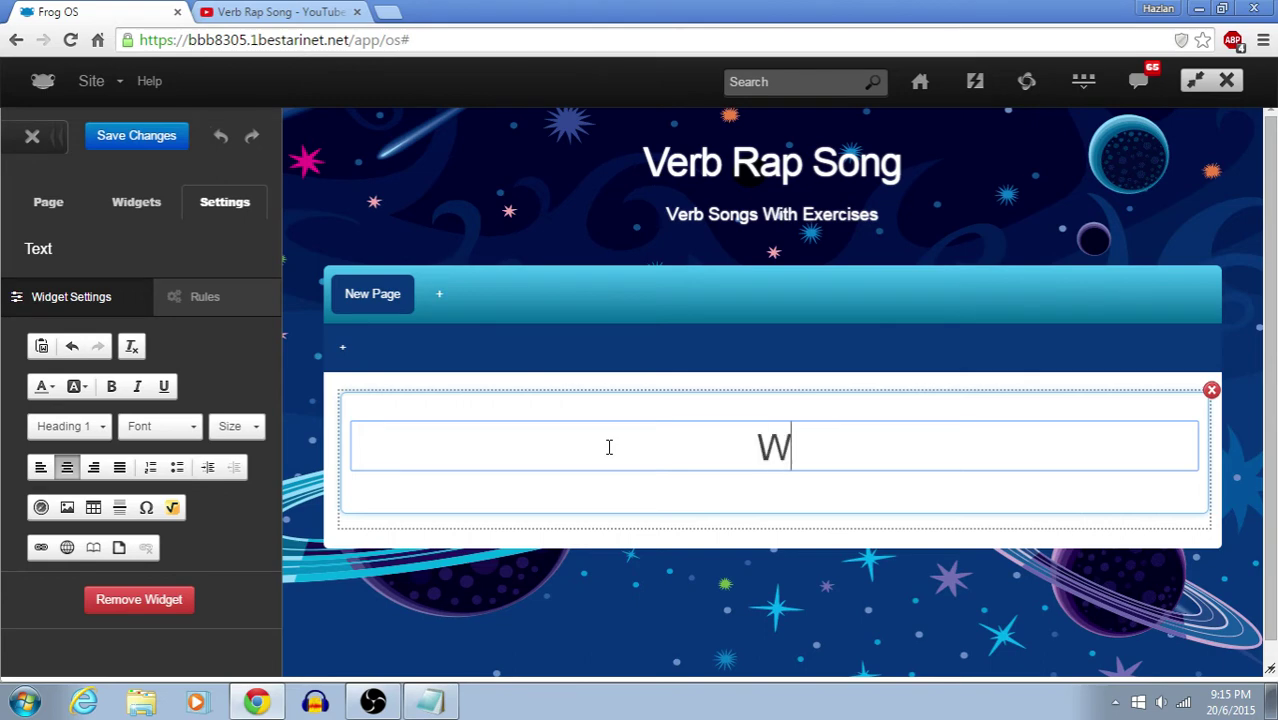
pyautogui.write('atch an')
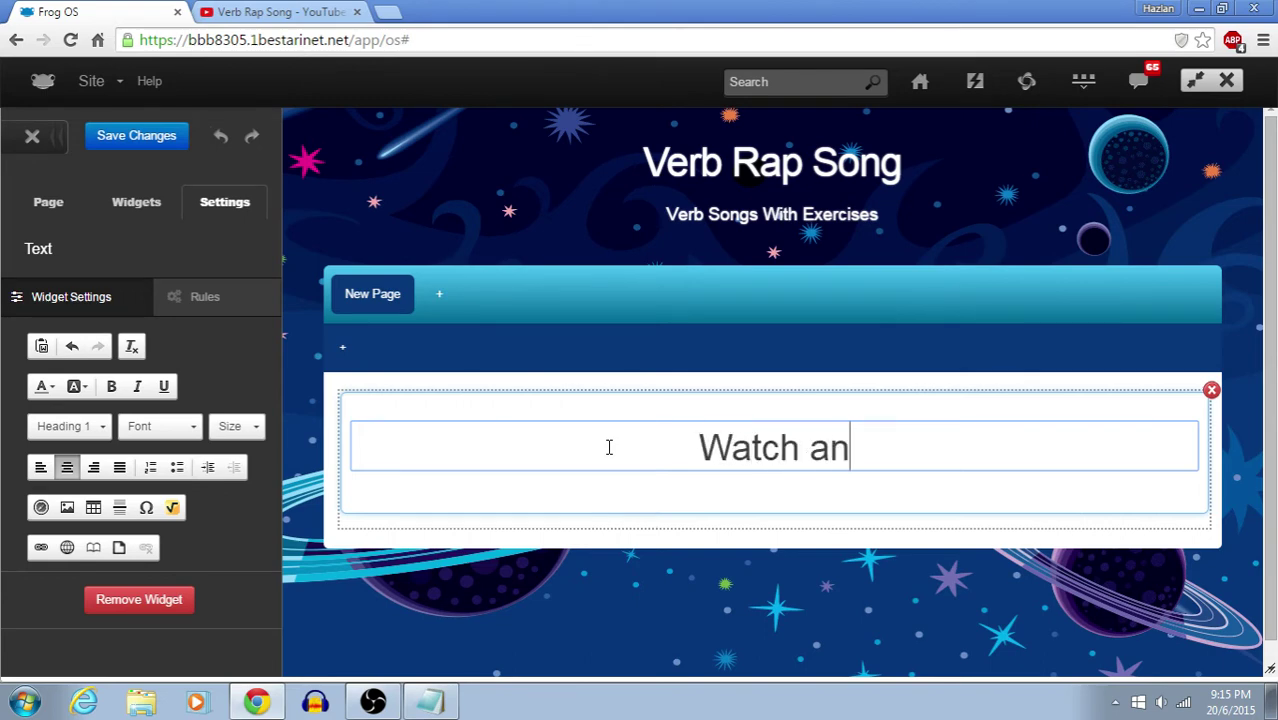
pyautogui.write('d liste')
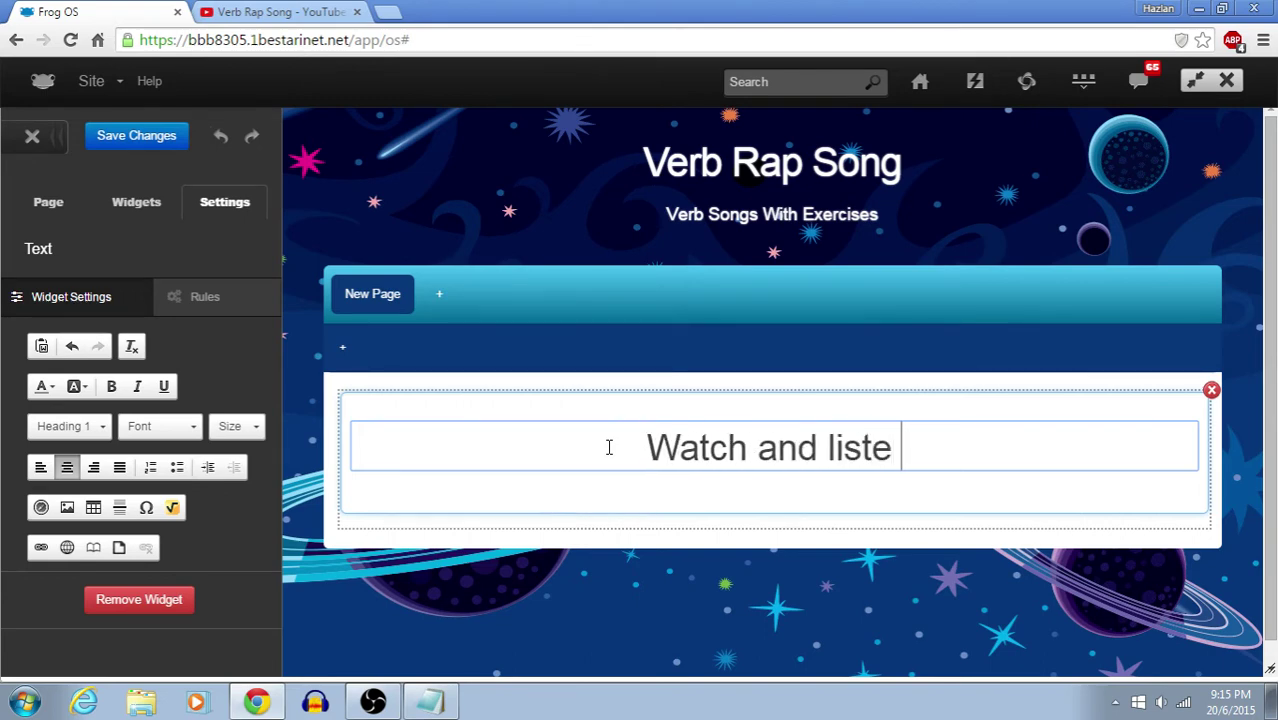
pyautogui.press('BackSpace')
pyautogui.write('n to v')
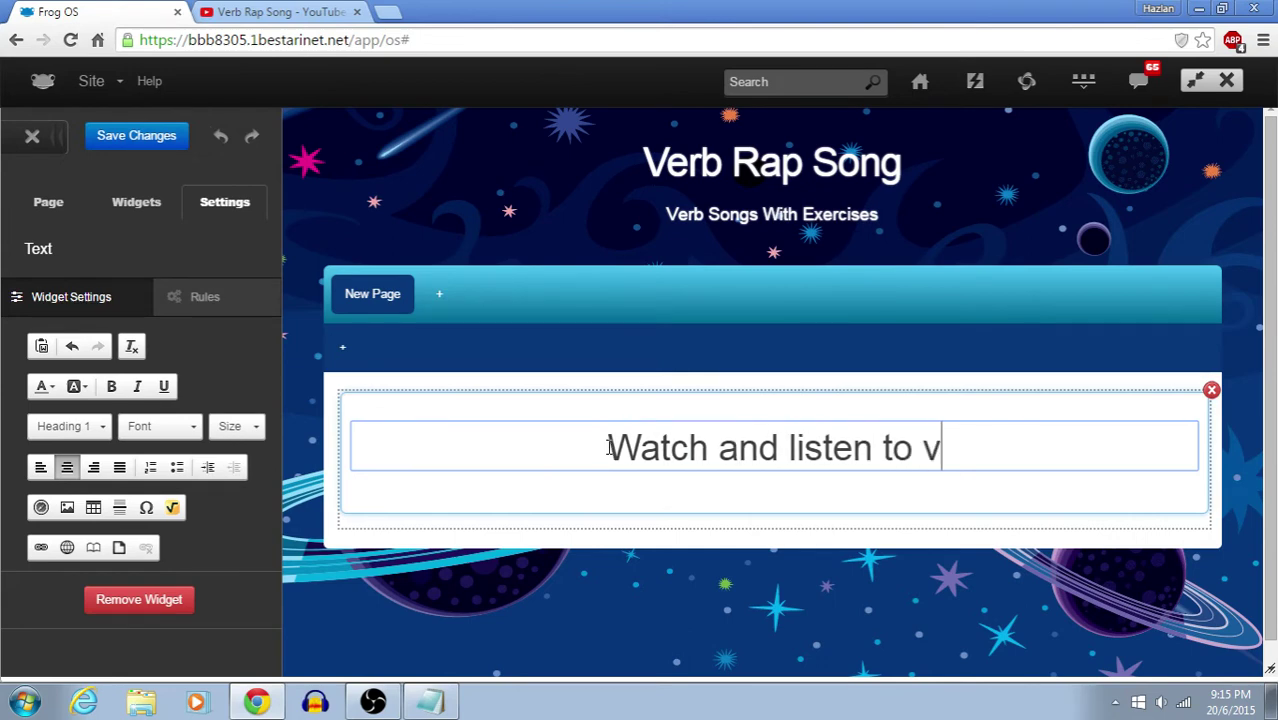
pyautogui.write('ideo ')
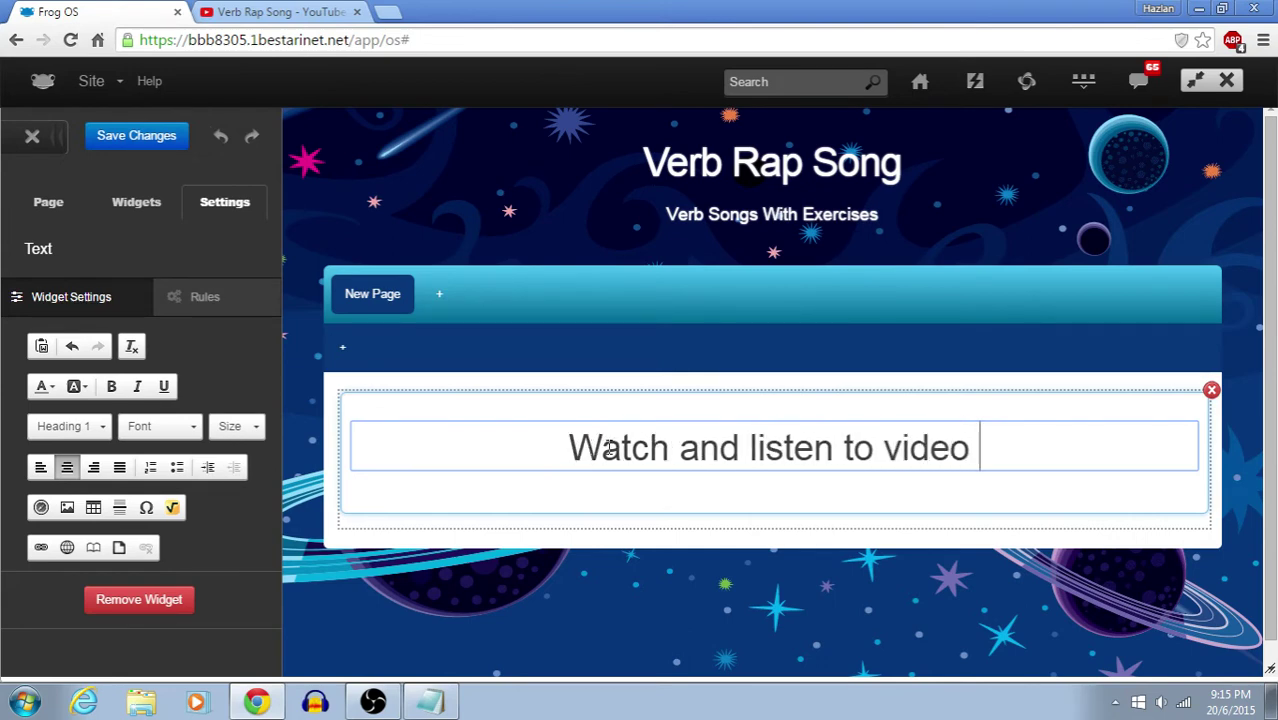
pyautogui.write('and the')
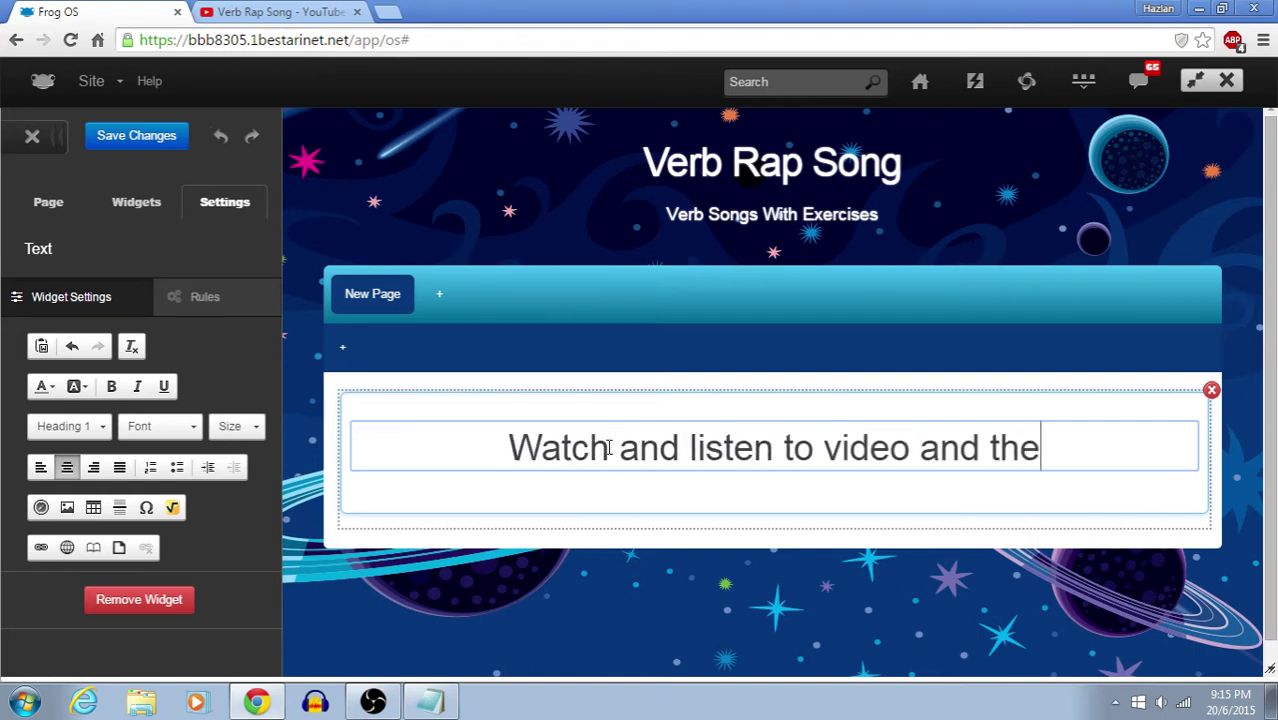
pyautogui.press('BackSpace')
pyautogui.write('n an')
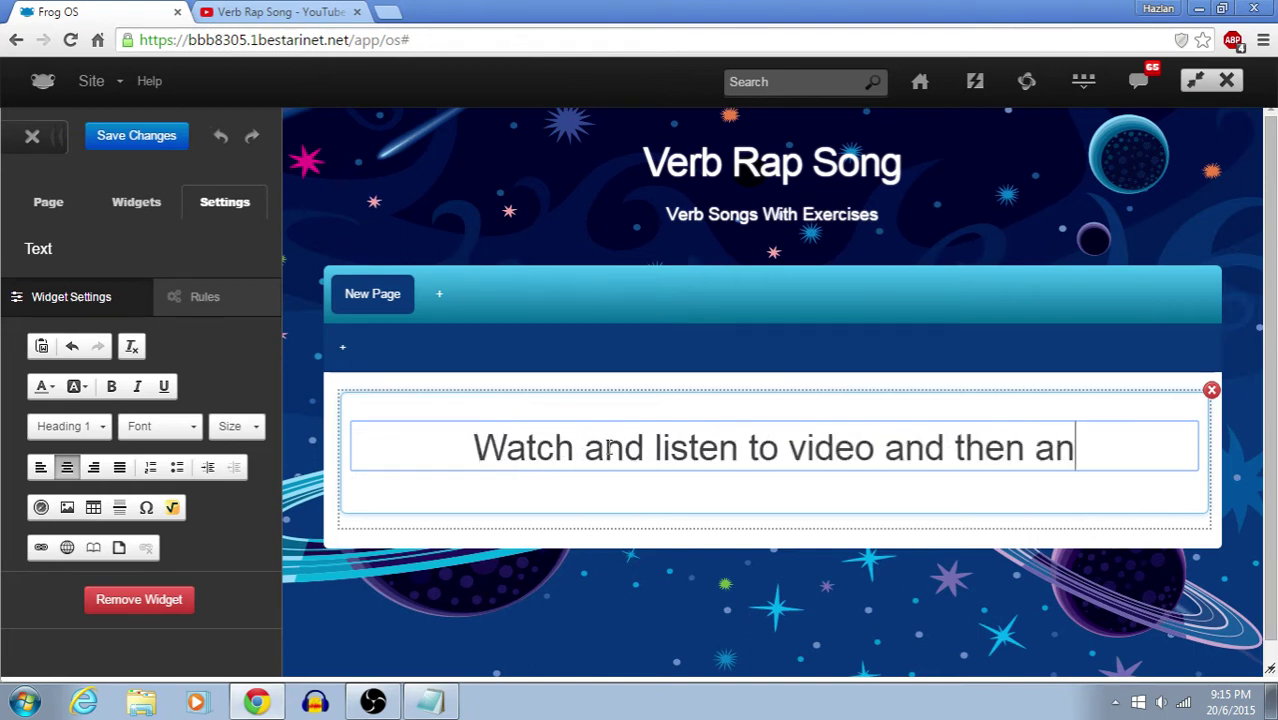
pyautogui.write('swer the q')
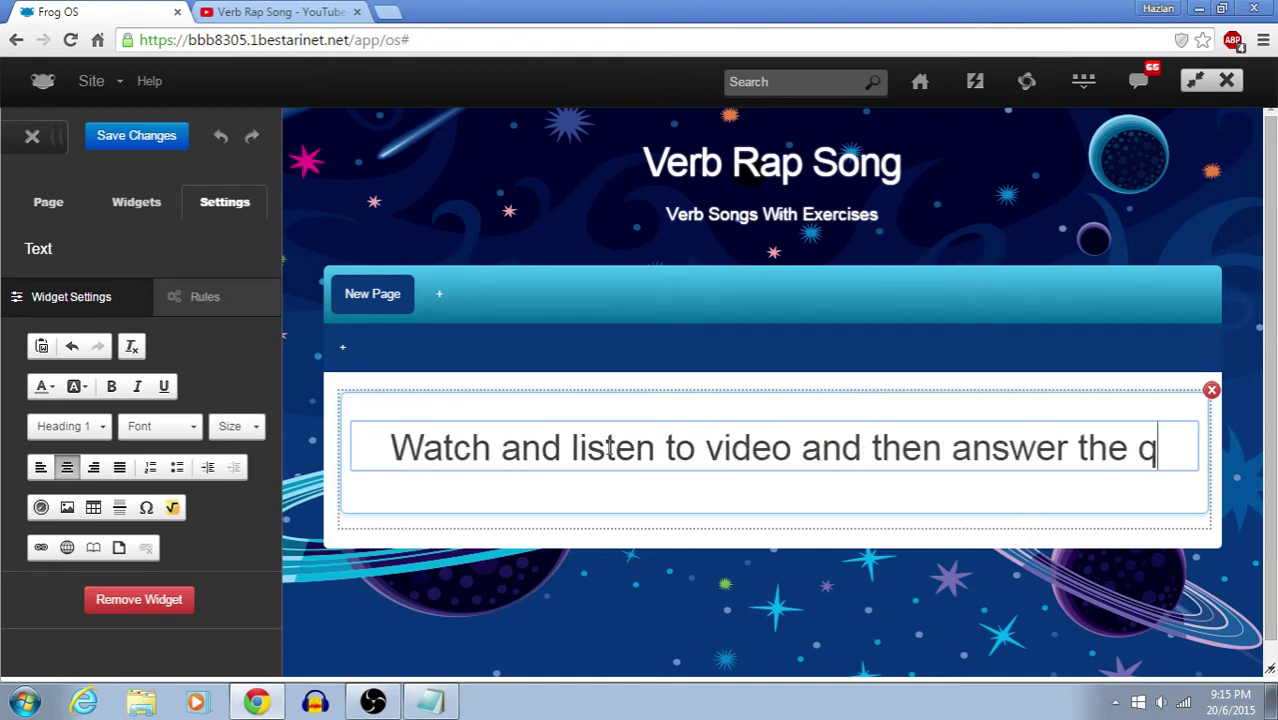
pyautogui.write('uestio')
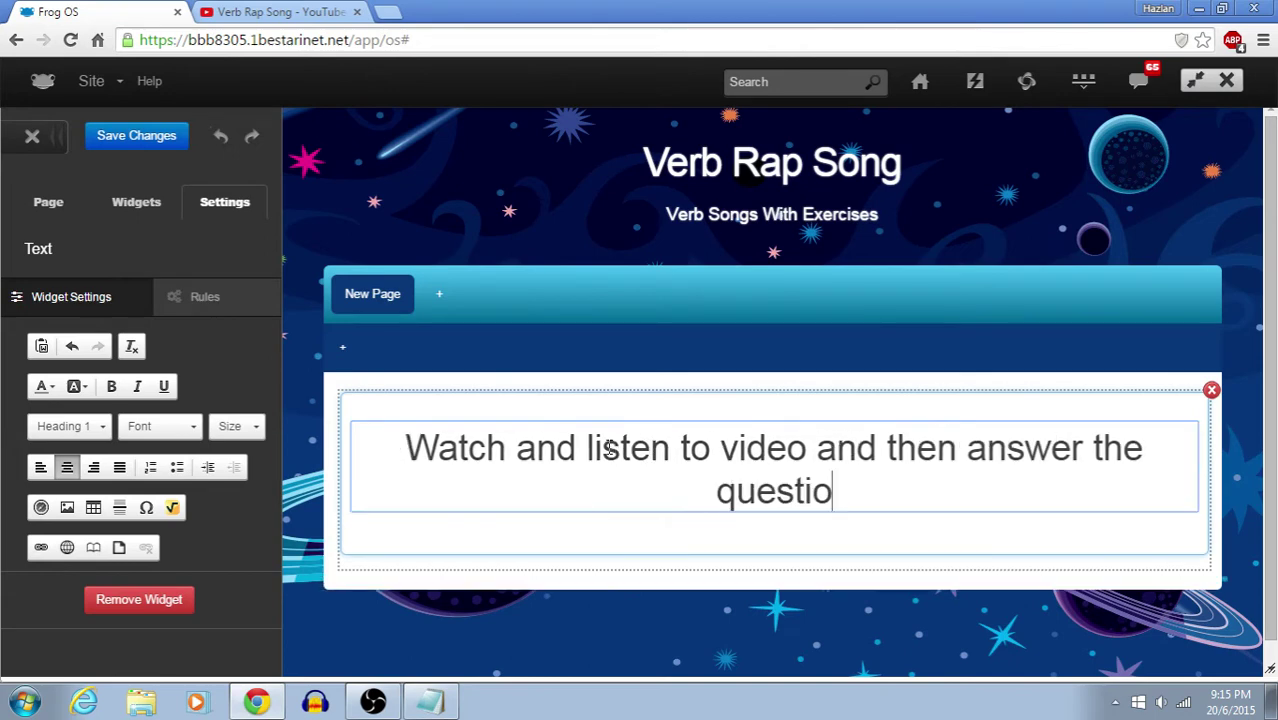
pyautogui.write('ns')
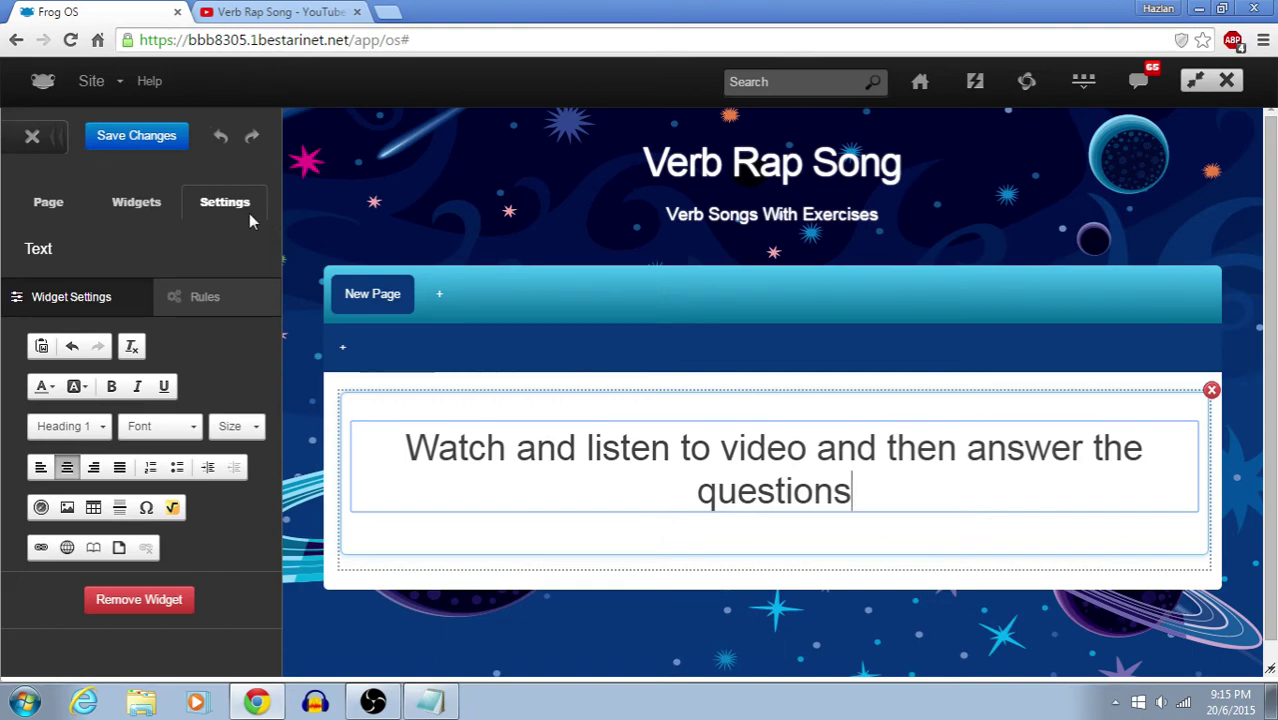
pyautogui.click(127, 142)
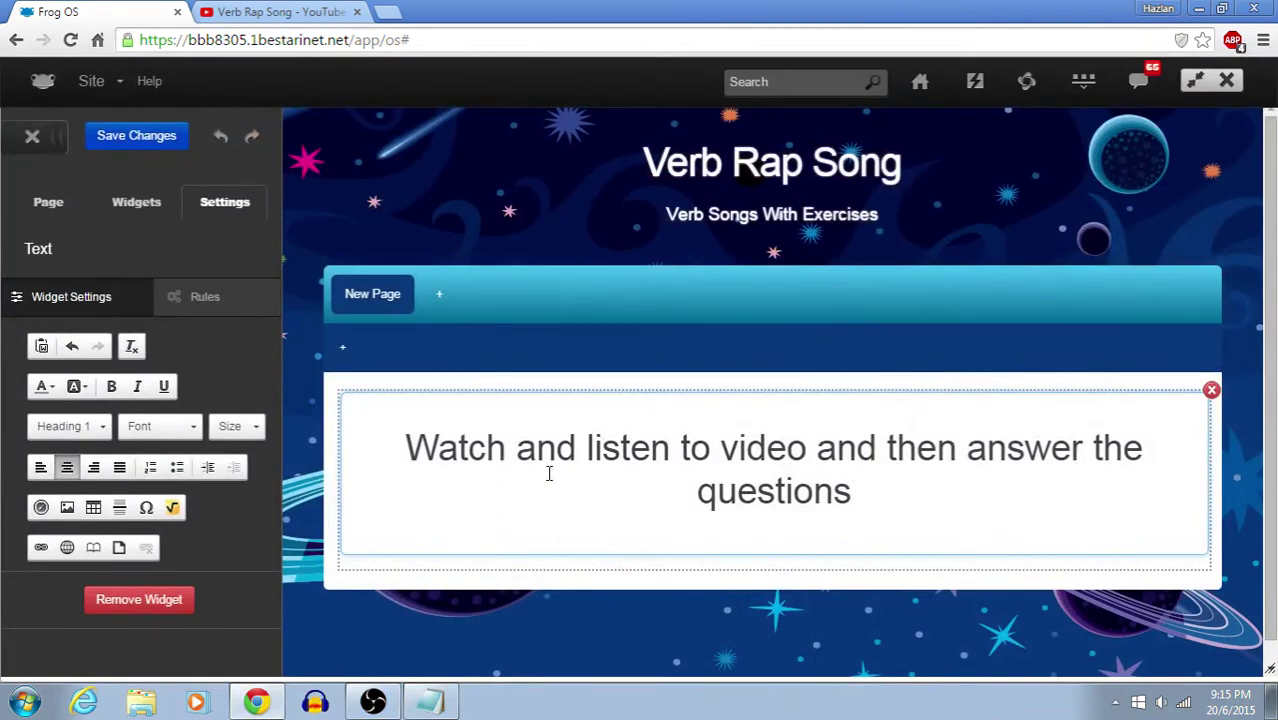
# - Add an Embed Website widget below the instruction text and open its settings
pyautogui.click(140, 208)
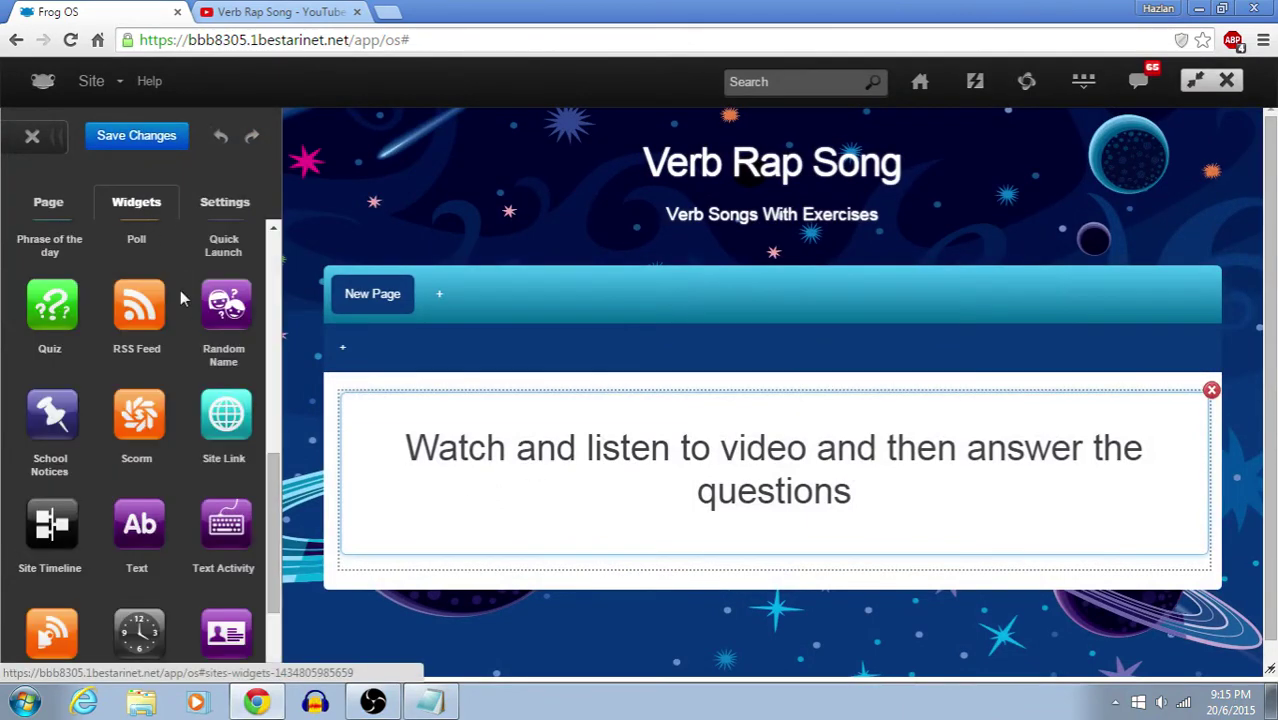
pyautogui.moveTo(274, 486); pyautogui.dragTo(273, 266)
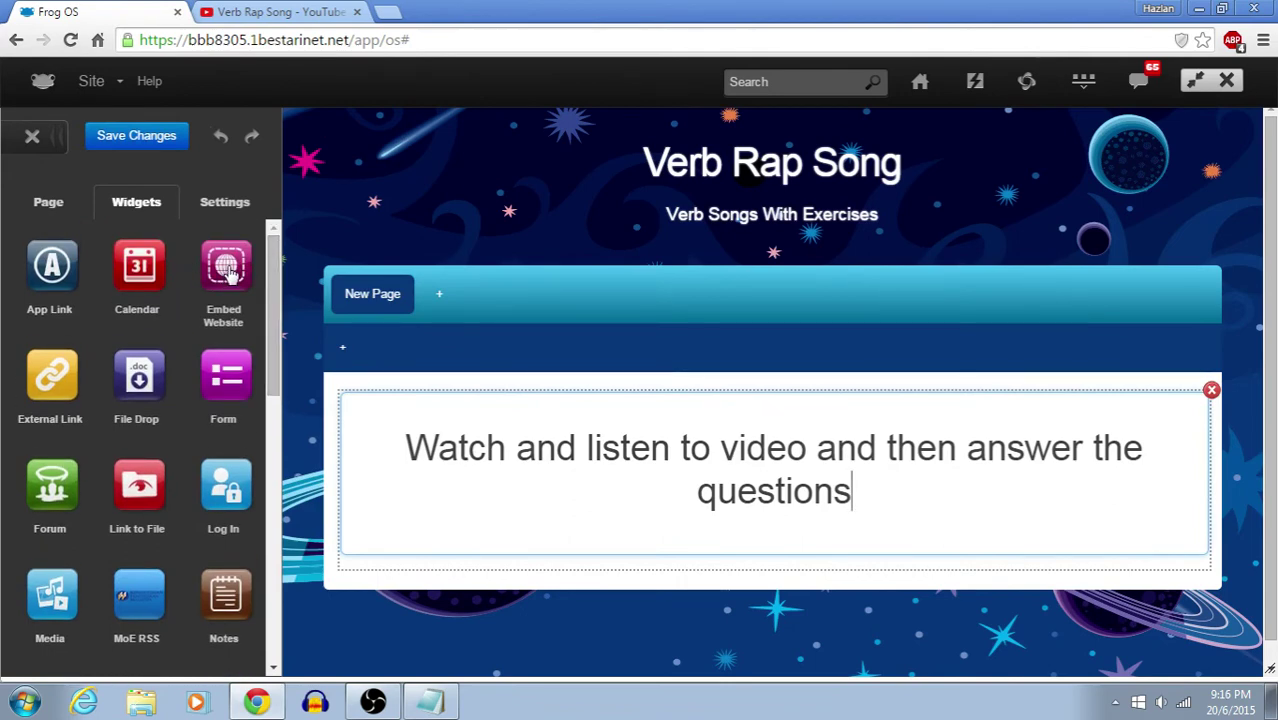
pyautogui.moveTo(229, 275); pyautogui.dragTo(699, 543)
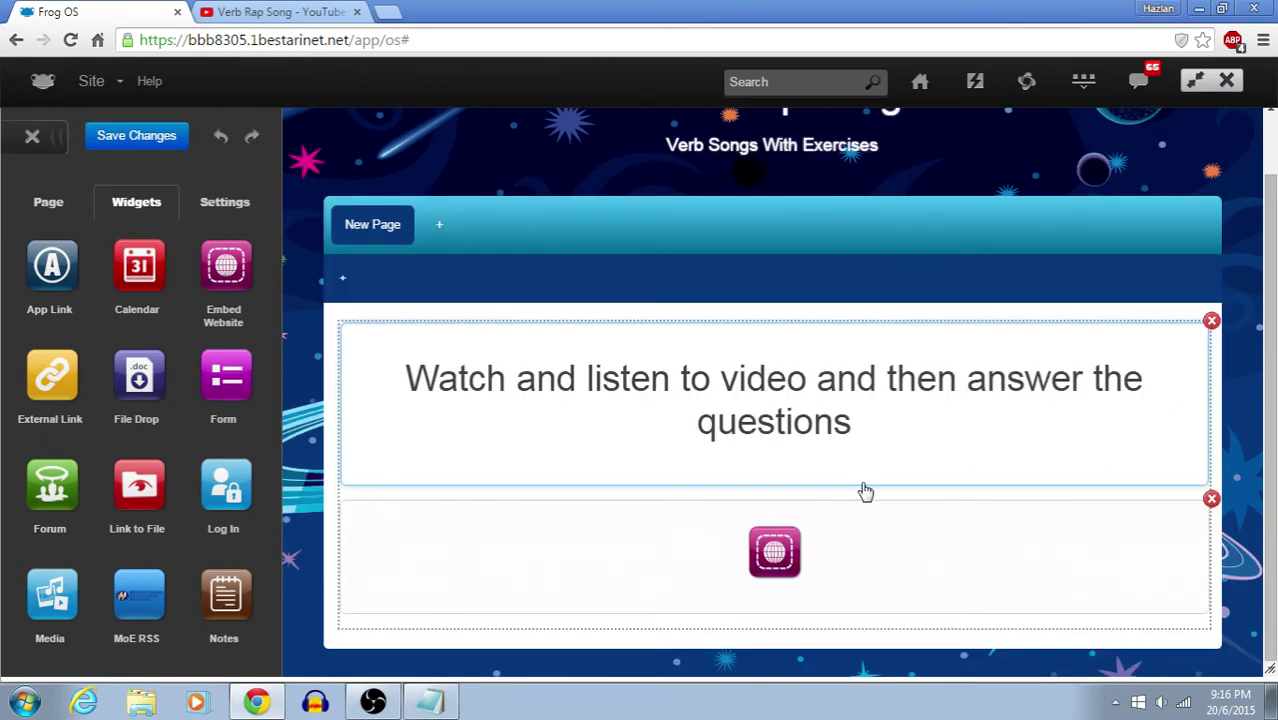
pyautogui.click(585, 570)
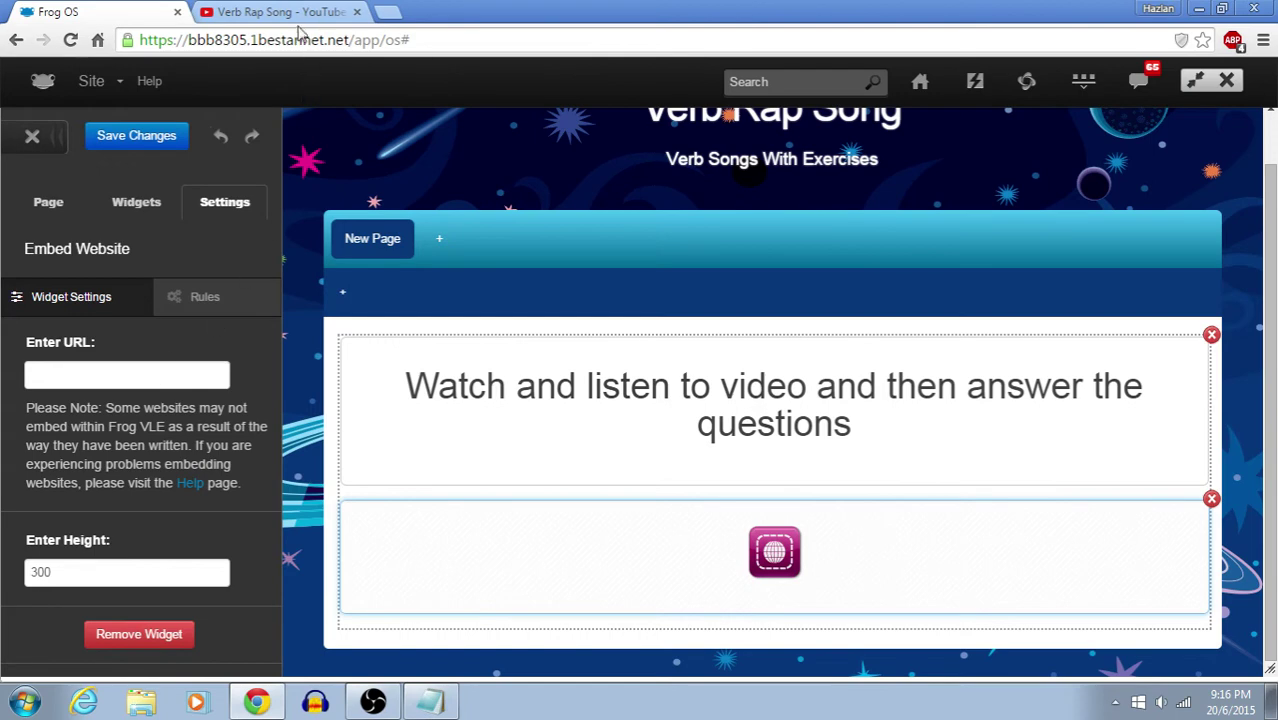
# - Switch to the Verb Rap Song video on YouTube, play a short part of it and pause it
pyautogui.click(280, 12)
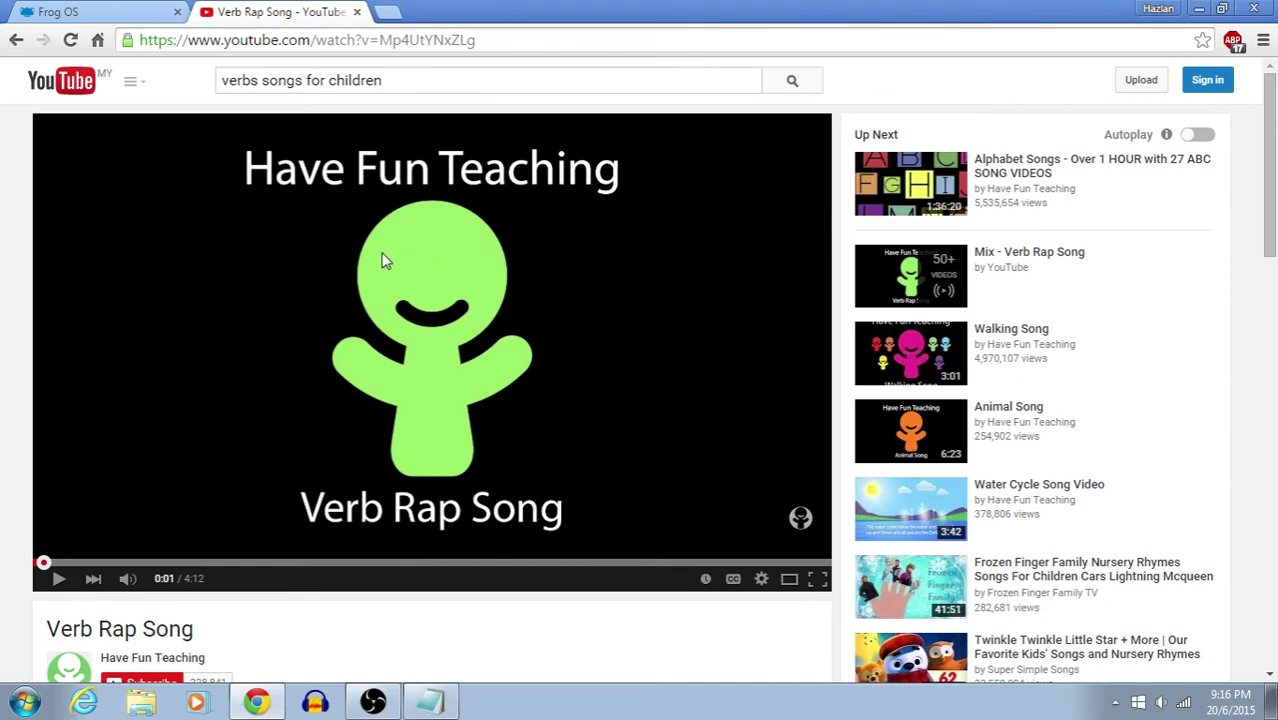
pyautogui.click(77, 562)
pyautogui.click(58, 580)
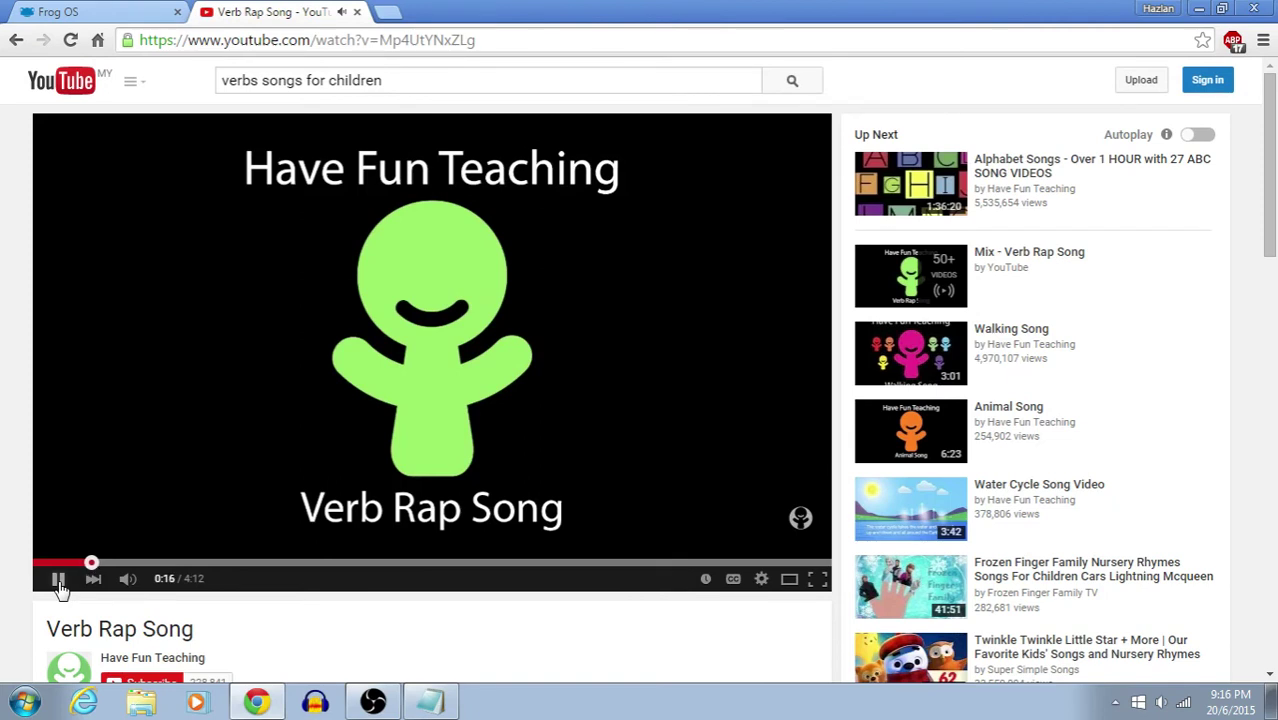
pyautogui.click(58, 580)
pyautogui.moveTo(491, 40); pyautogui.dragTo(140, 44)
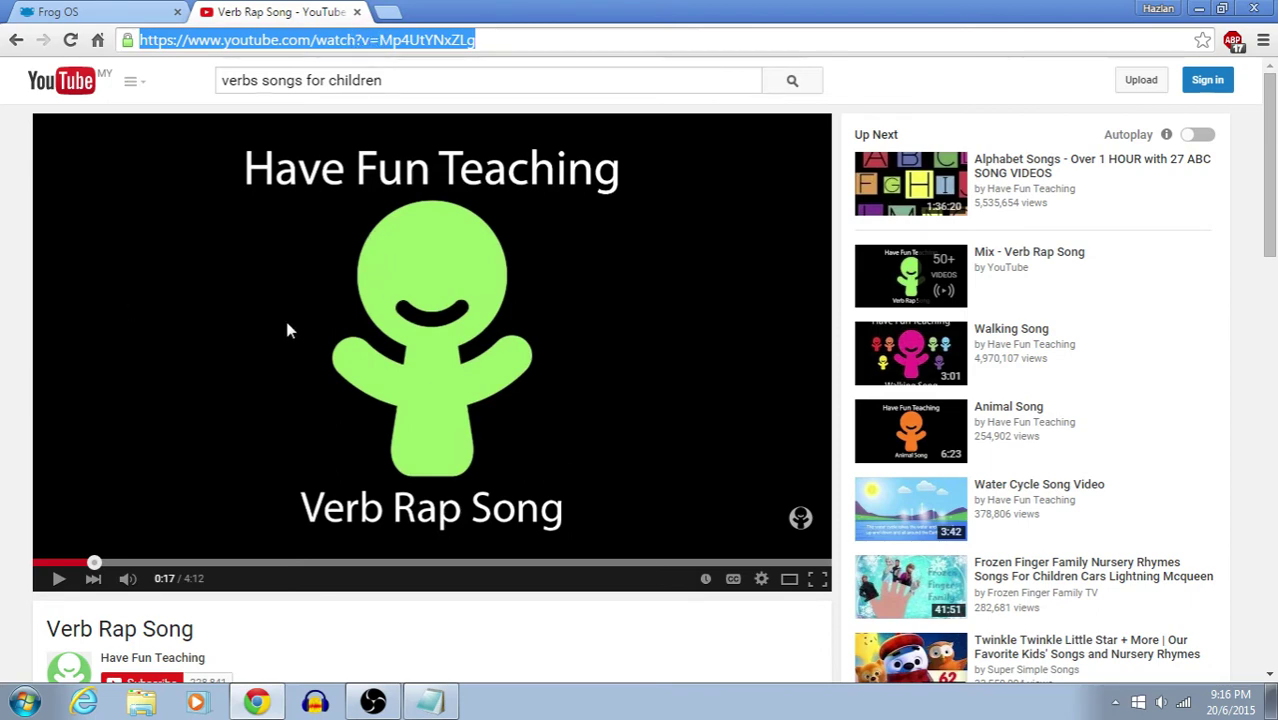
pyautogui.click(431, 701)
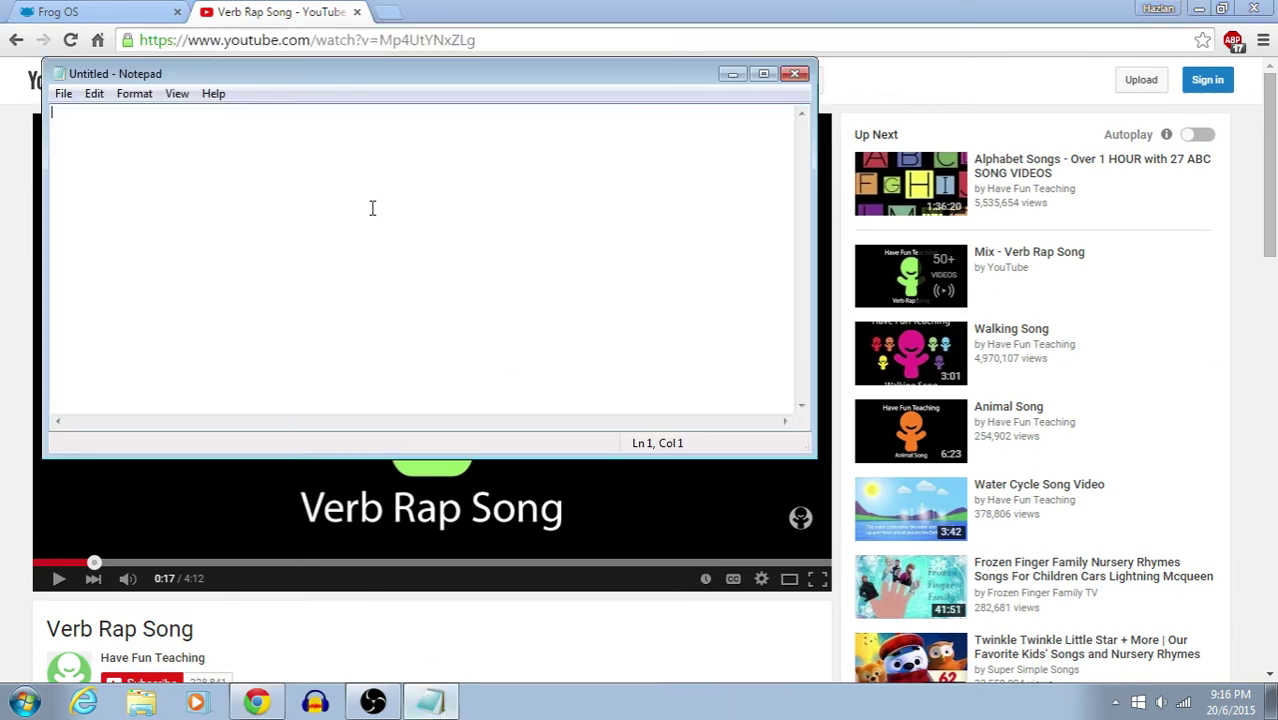
pyautogui.click(732, 74)
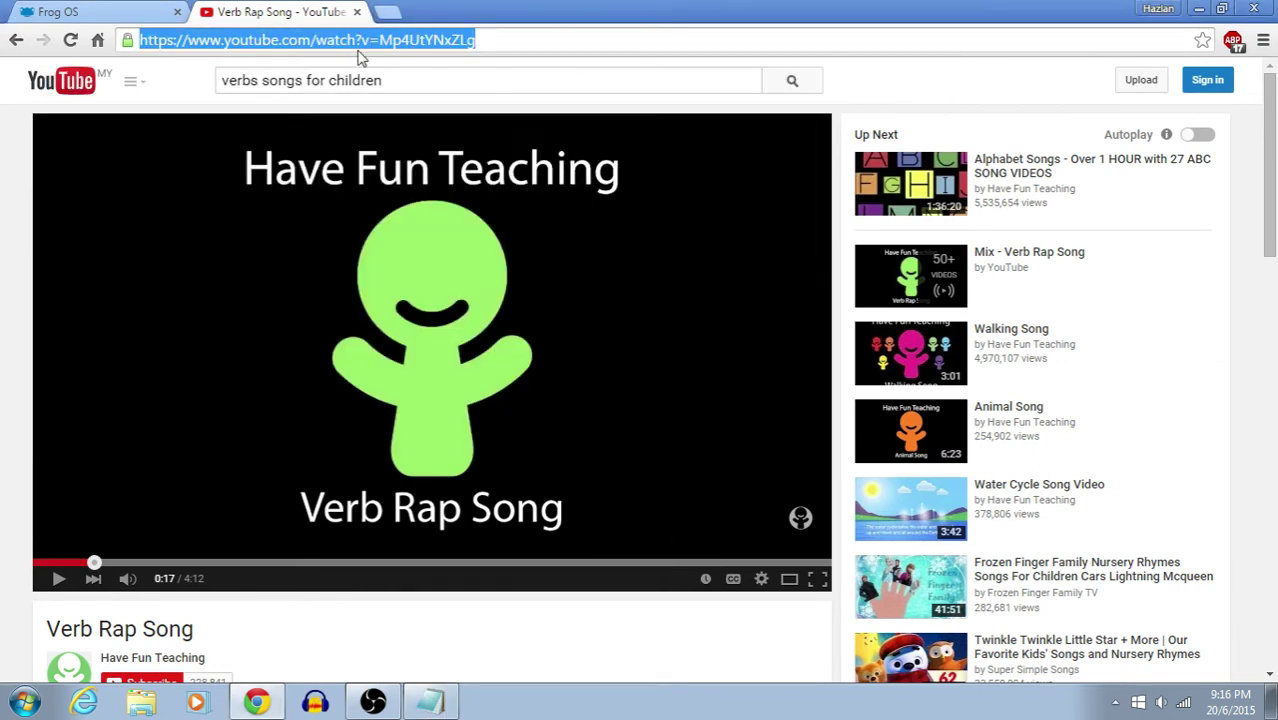
pyautogui.click(431, 703)
pyautogui.click(732, 74)
pyautogui.rightClick(287, 252)
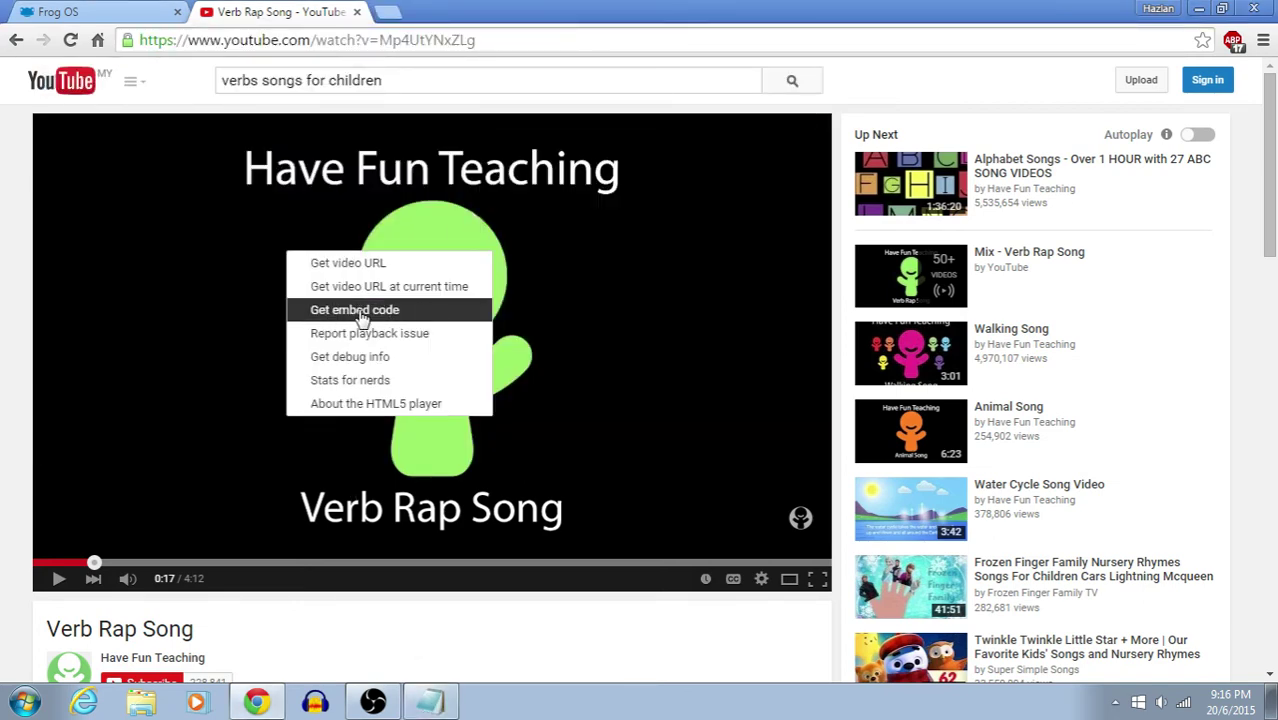
pyautogui.click(5, 288)
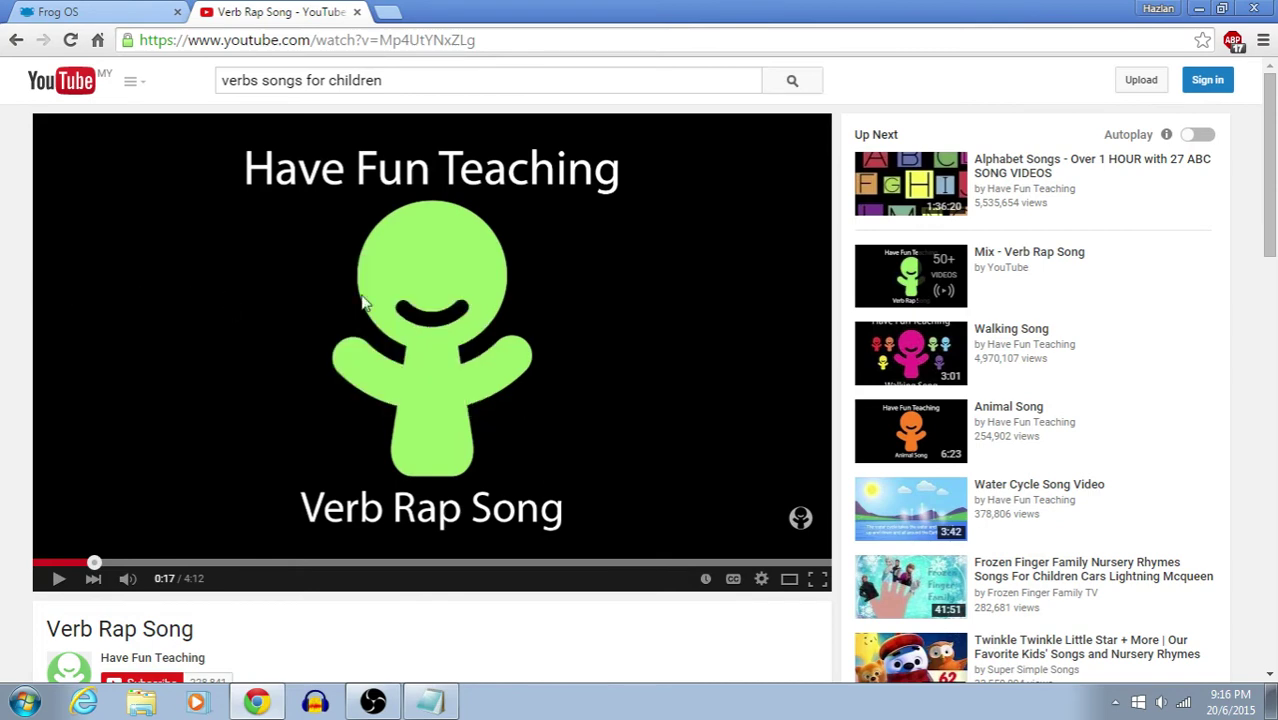
# - Get the embed code of the Verb Rap Song video and copy it
pyautogui.rightClick(279, 274)
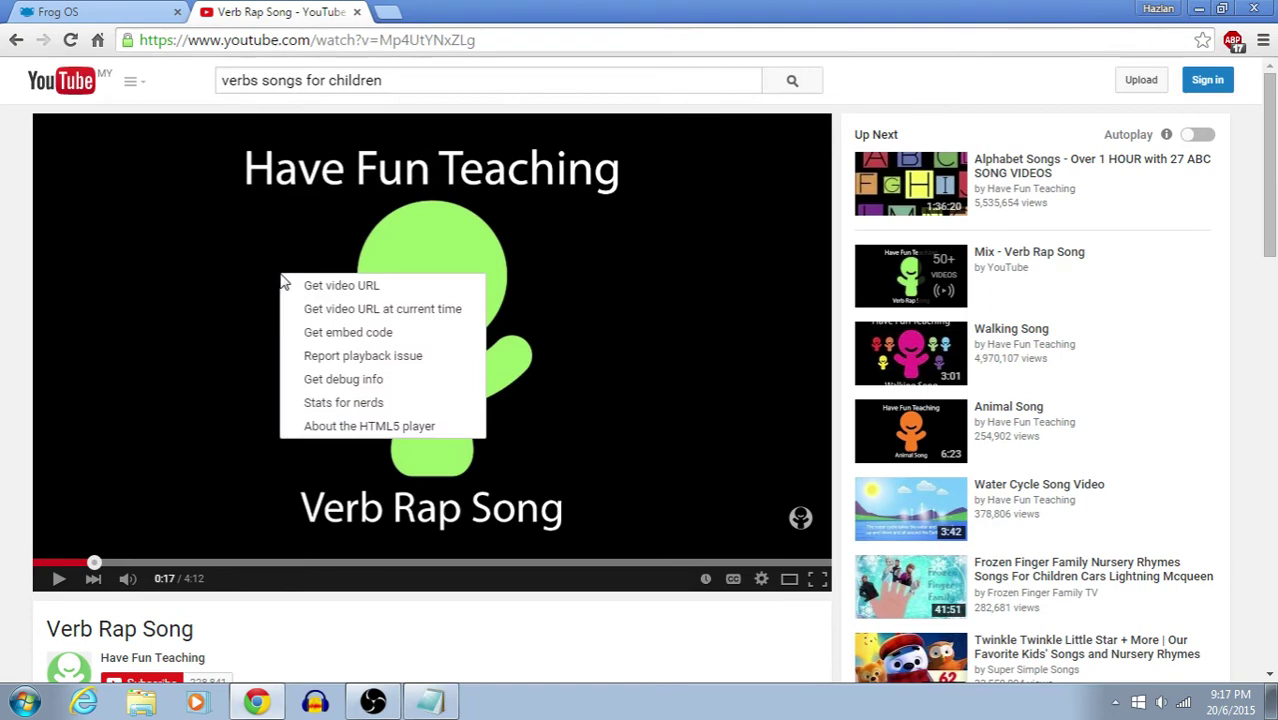
pyautogui.click(398, 335)
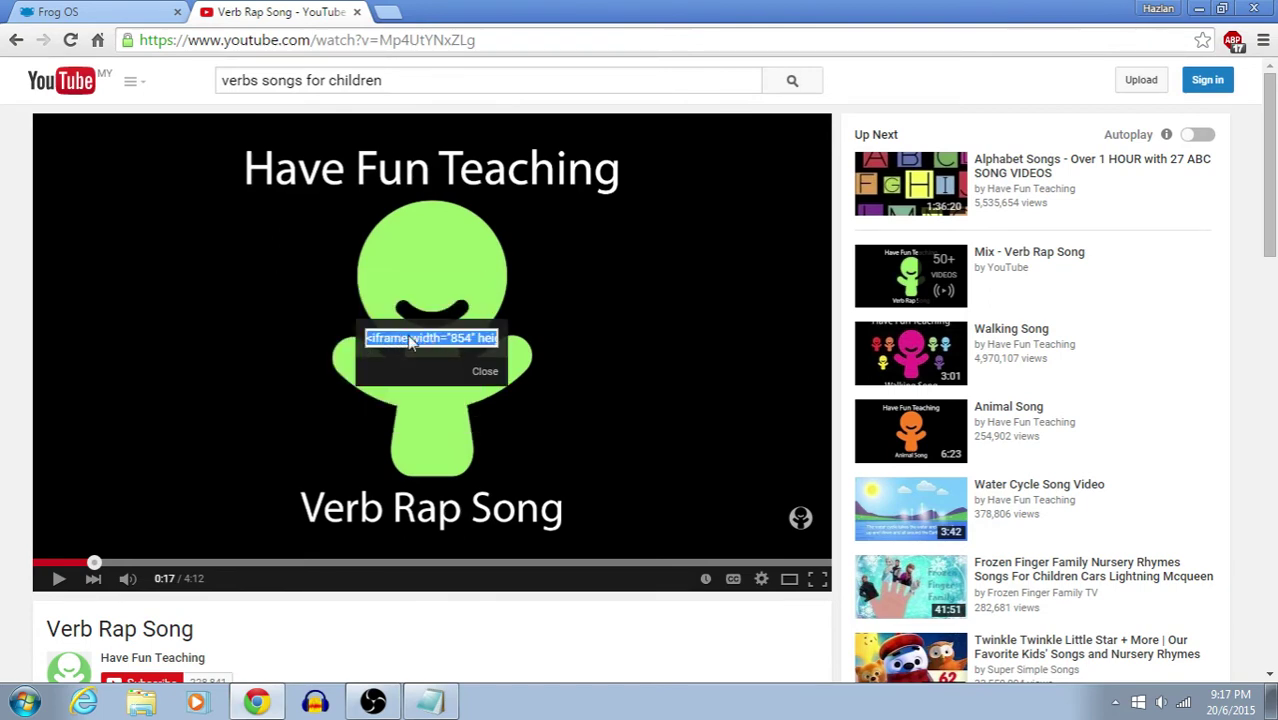
pyautogui.rightClick(420, 342)
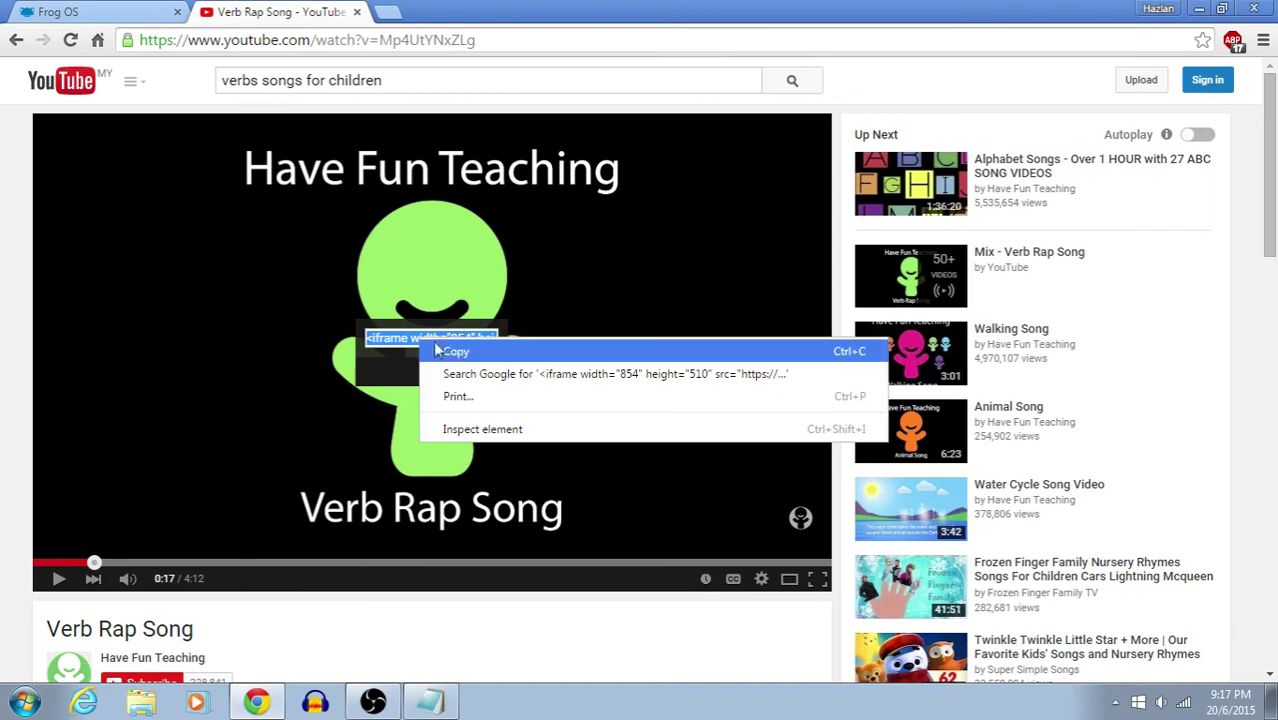
pyautogui.click(452, 350)
pyautogui.click(483, 372)
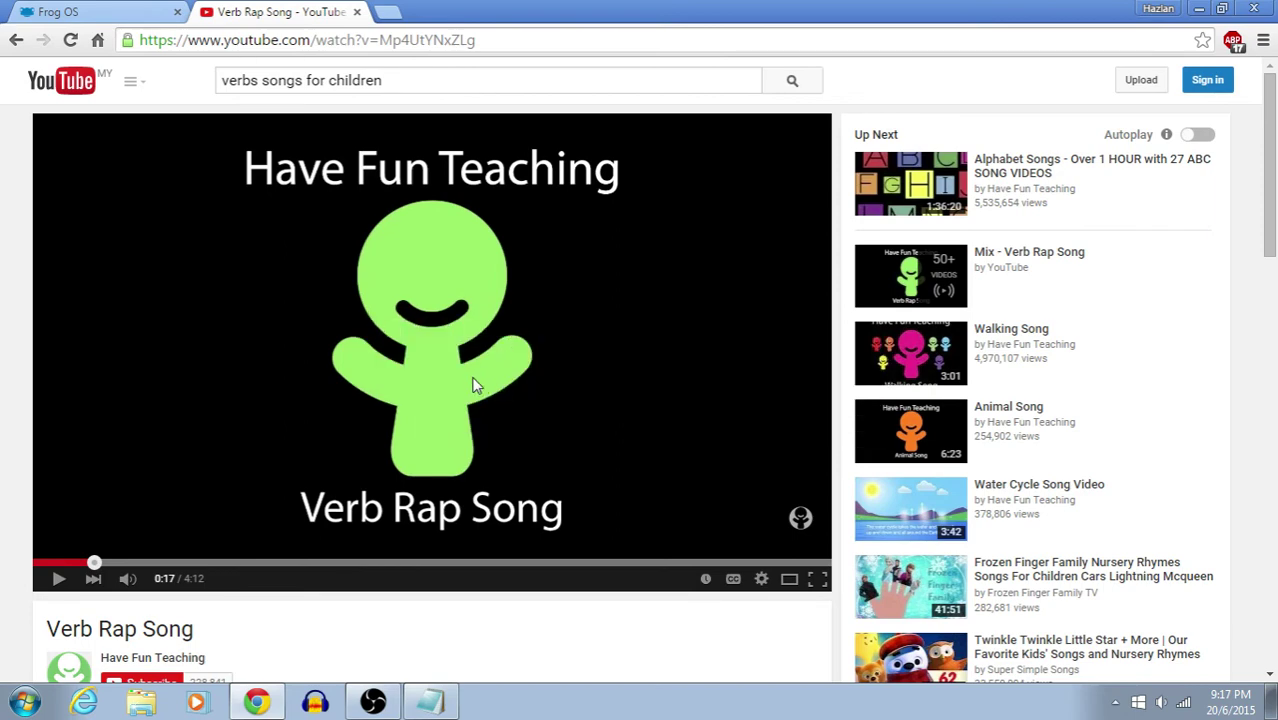
# - Switch to Notepad, paste the video's embed code into the blank document and look through the whole line
pyautogui.click(430, 701)
pyautogui.rightClick(393, 222)
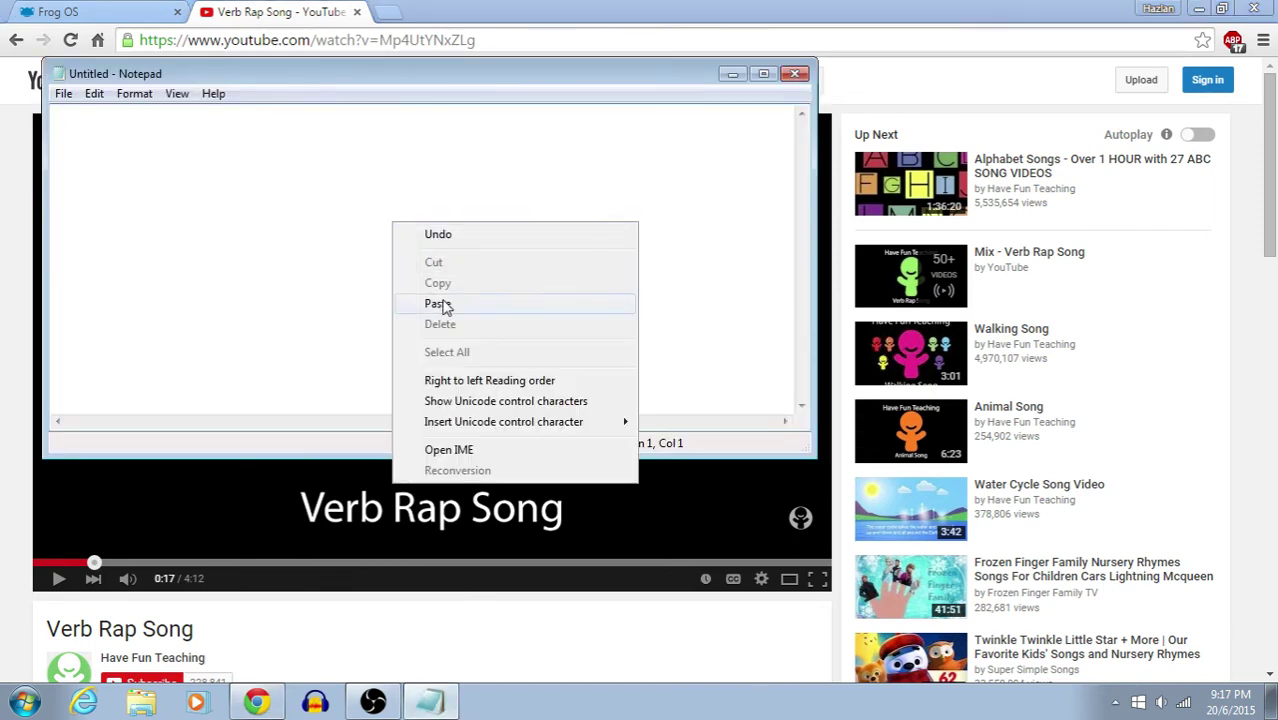
pyautogui.click(443, 305)
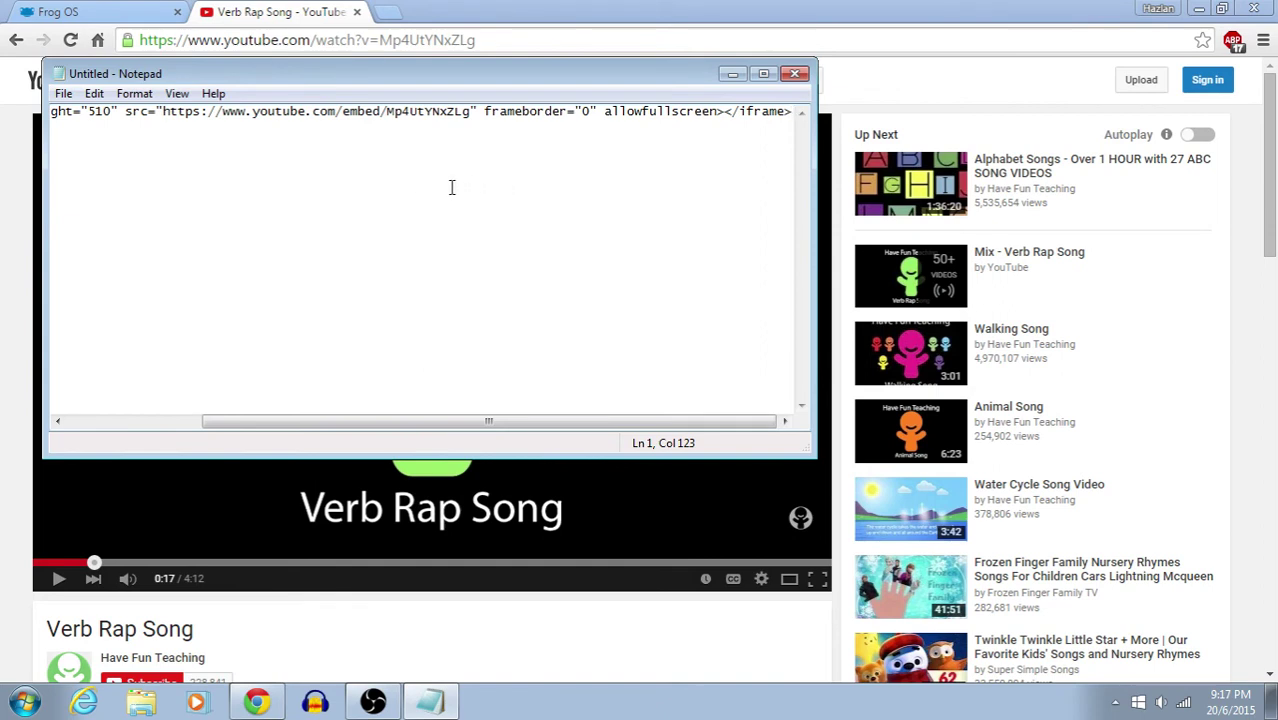
pyautogui.moveTo(442, 421); pyautogui.dragTo(240, 428)
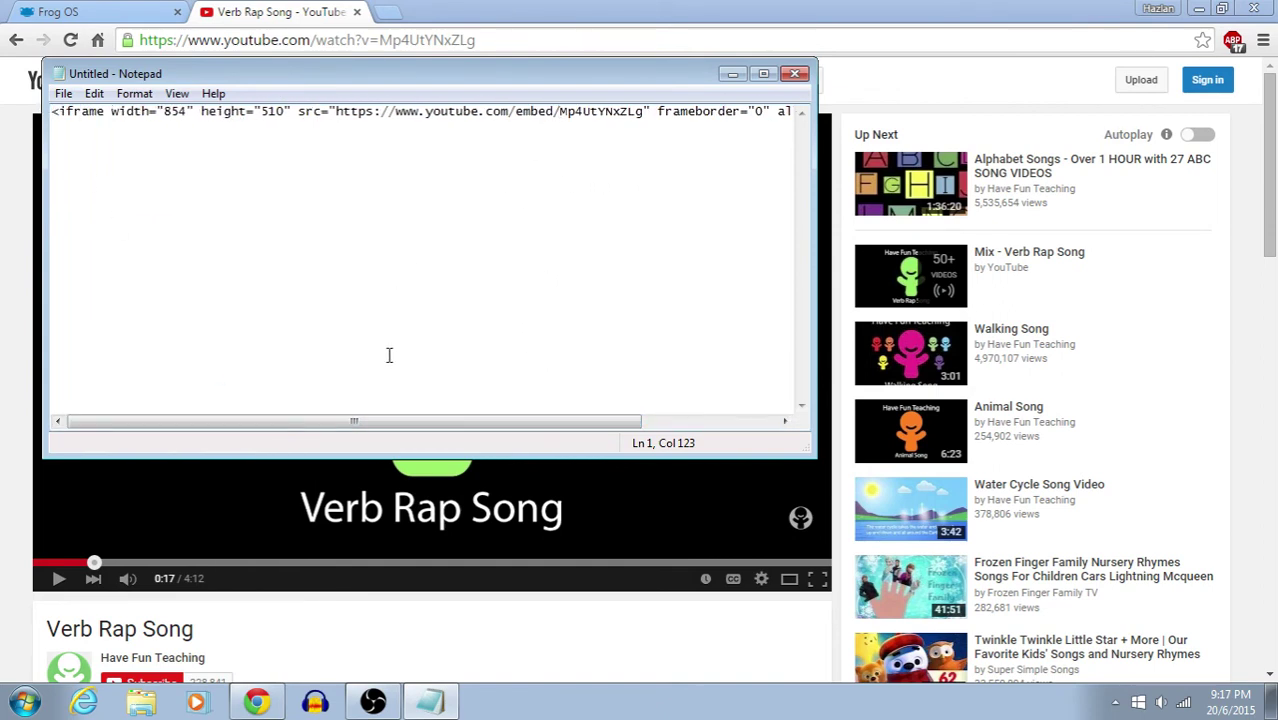
pyautogui.moveTo(414, 423); pyautogui.dragTo(548, 429)
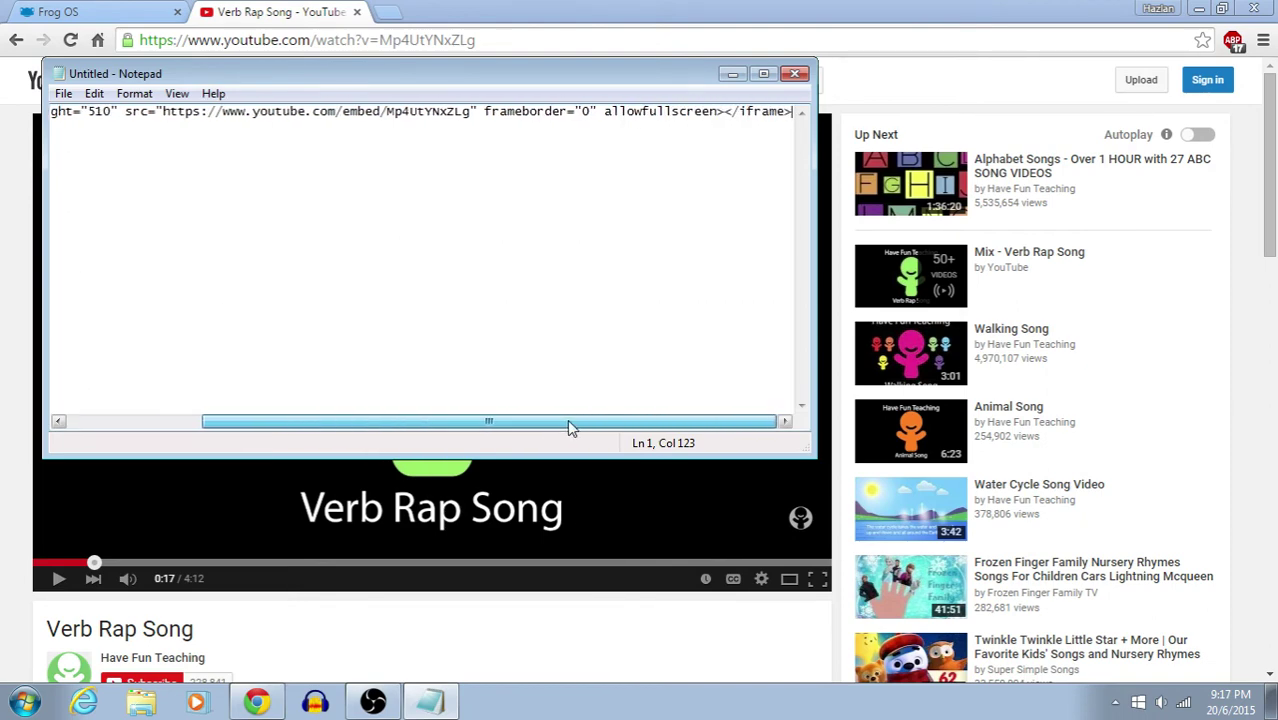
pyautogui.moveTo(567, 426); pyautogui.dragTo(466, 421)
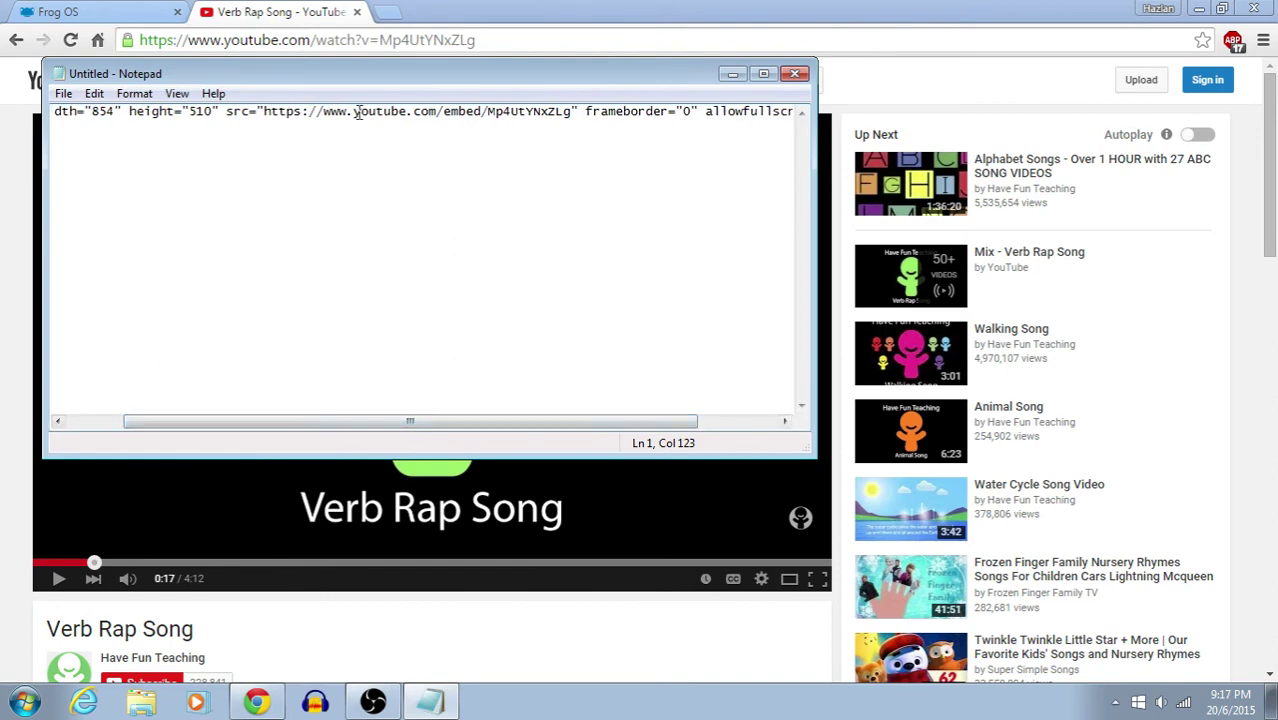
pyautogui.moveTo(355, 112); pyautogui.dragTo(405, 113)
pyautogui.click(399, 127)
pyautogui.moveTo(264, 111); pyautogui.dragTo(570, 112)
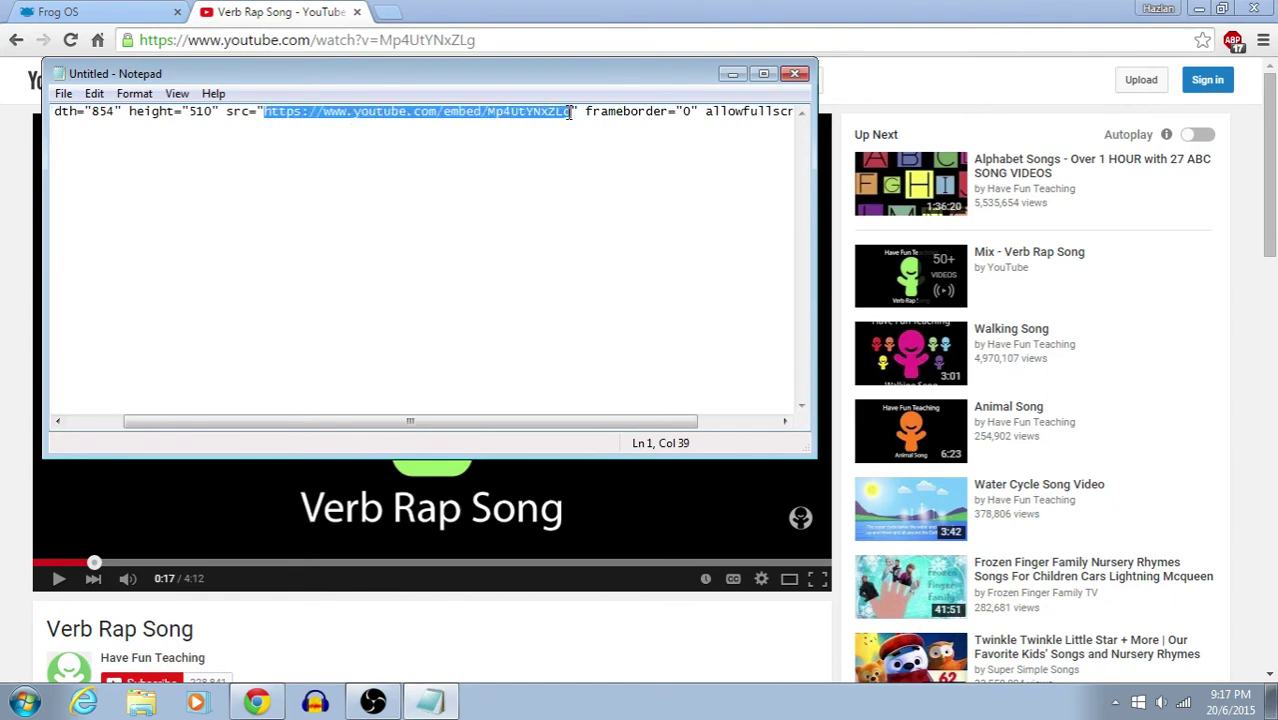
pyautogui.click(577, 111)
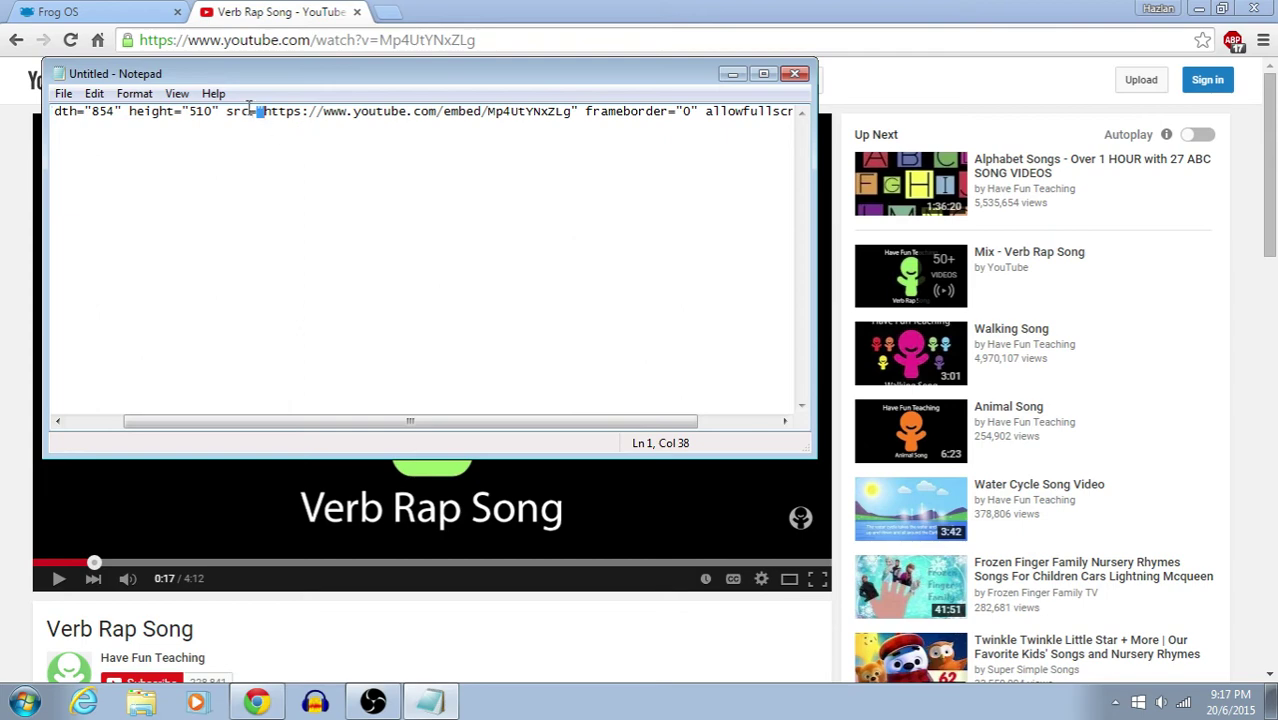
pyautogui.click(389, 136)
pyautogui.moveTo(265, 111); pyautogui.dragTo(570, 121)
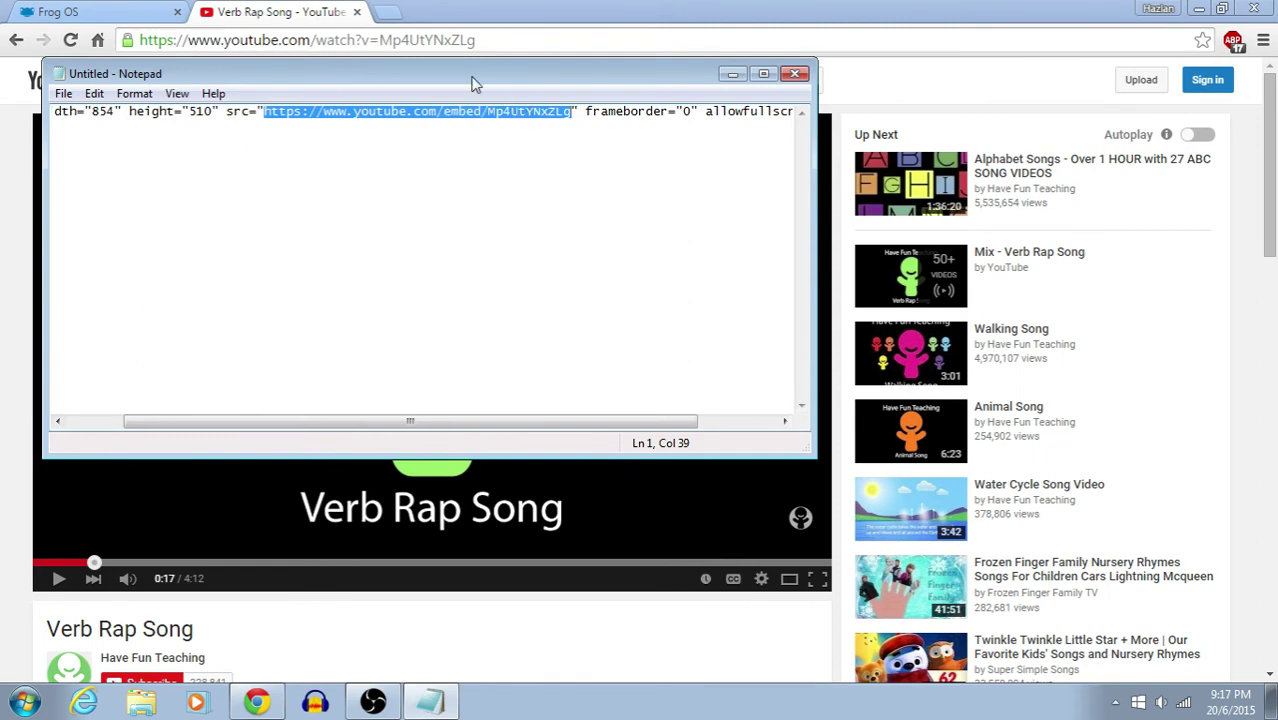
pyautogui.moveTo(476, 84); pyautogui.dragTo(438, 86)
pyautogui.rightClick(433, 113)
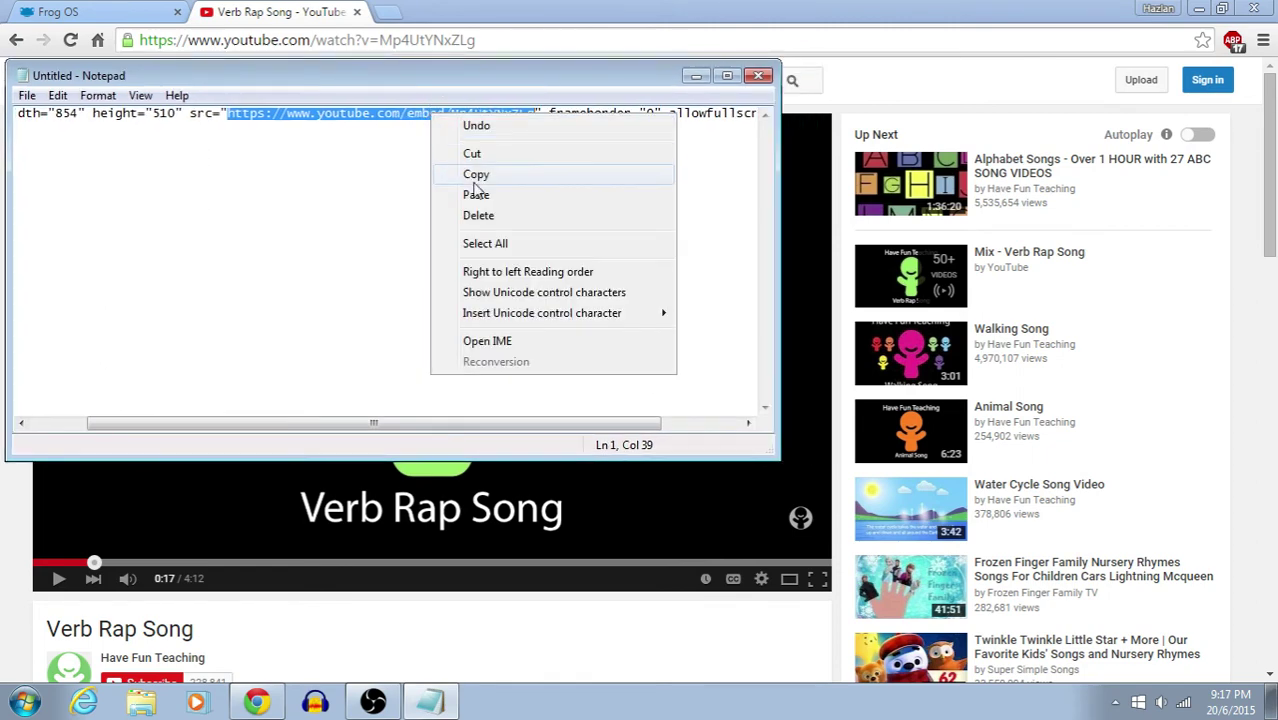
pyautogui.click(477, 175)
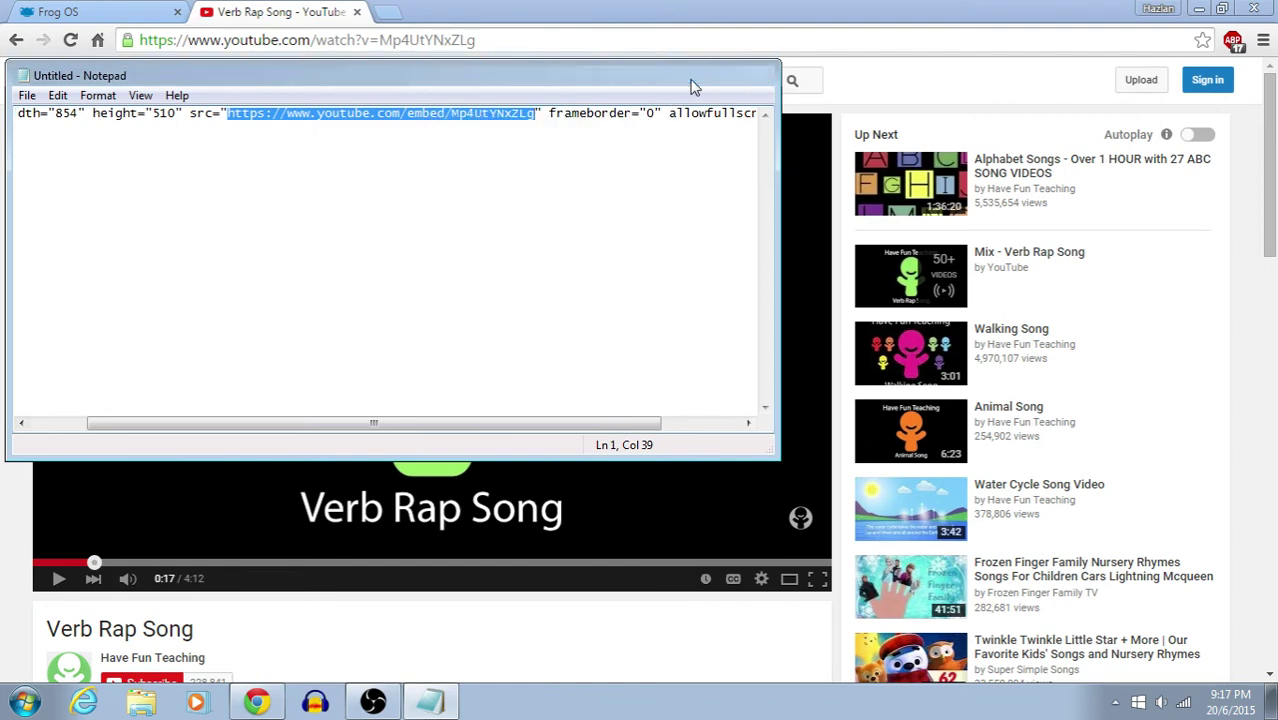
pyautogui.click(695, 77)
# - Return to the Frog site and paste the copied YouTube embed address as the Embed Website widget's URL
pyautogui.click(66, 12)
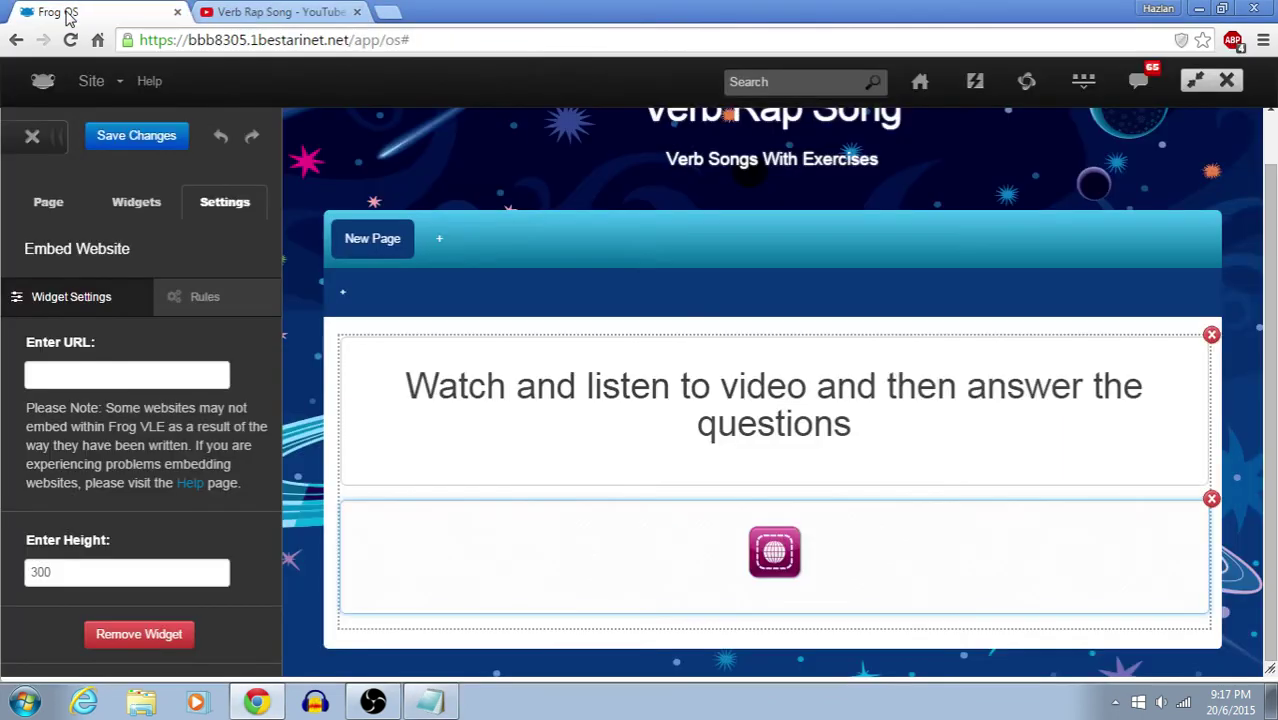
pyautogui.click(121, 378)
pyautogui.rightClick(124, 374)
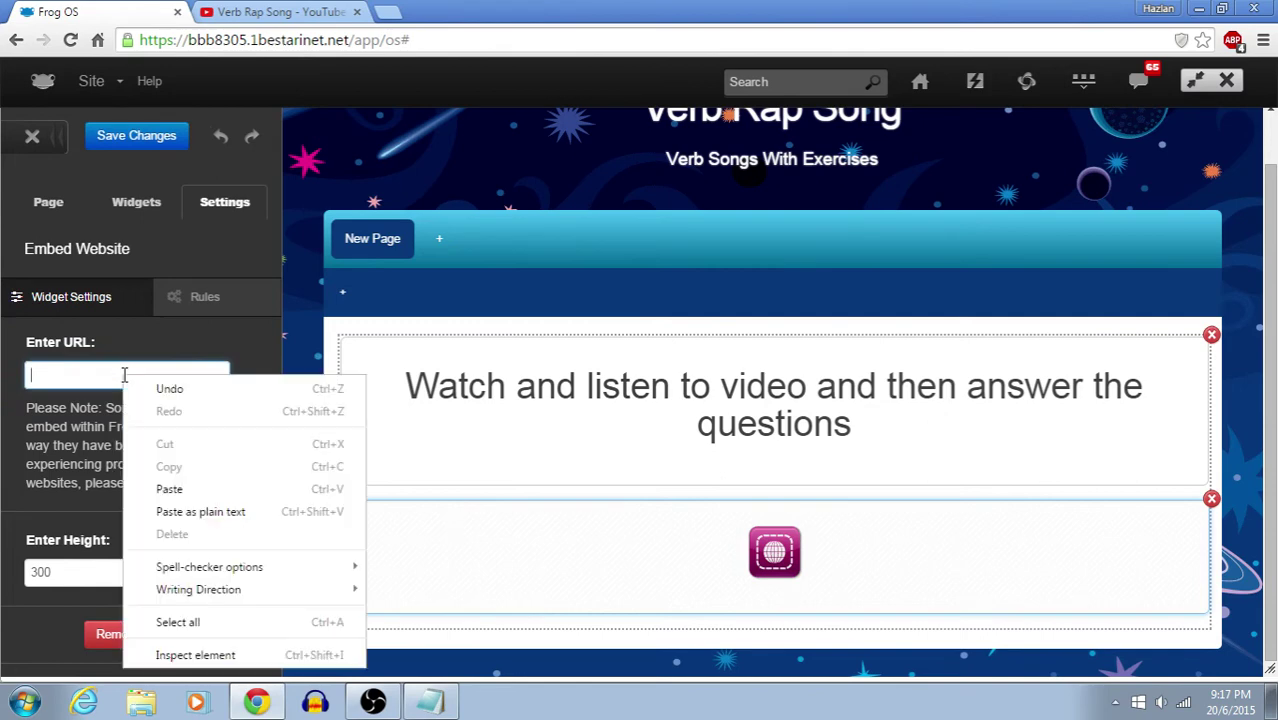
pyautogui.click(170, 489)
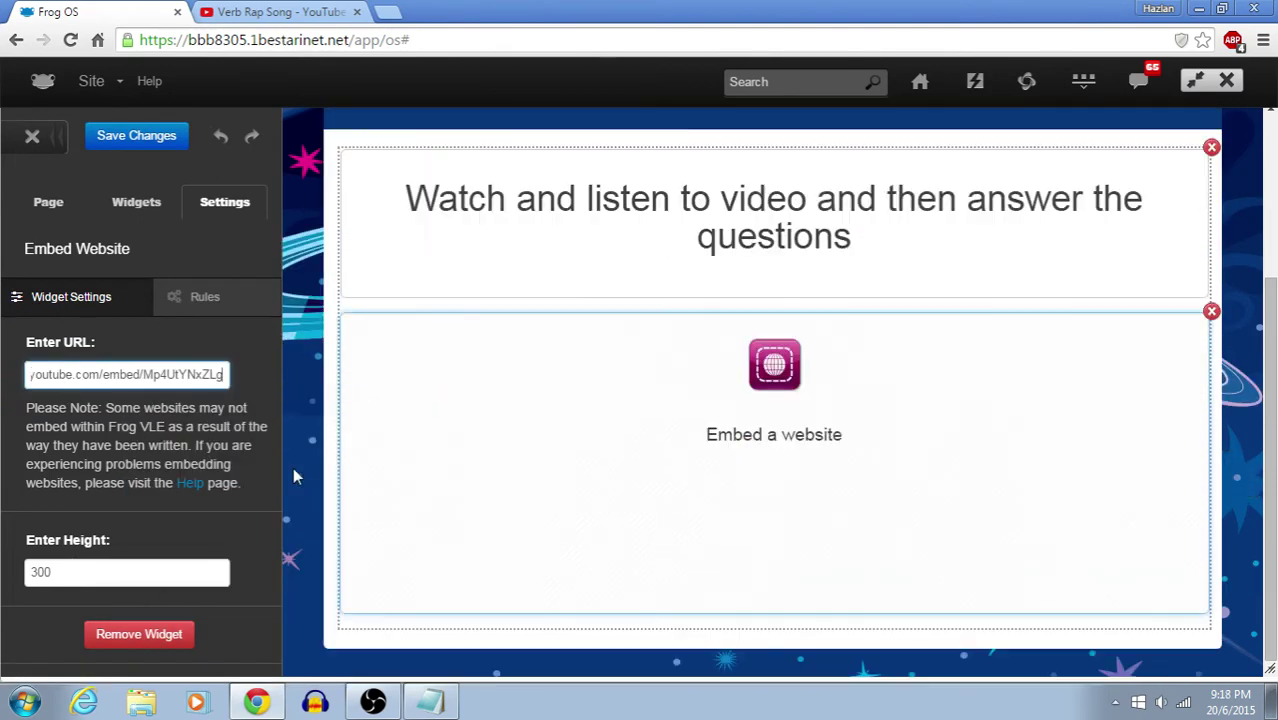
pyautogui.scroll(-2, 293, 467)
# - Set the Embed Website widget's height to 600 and check its size on the page
pyautogui.click(106, 571)
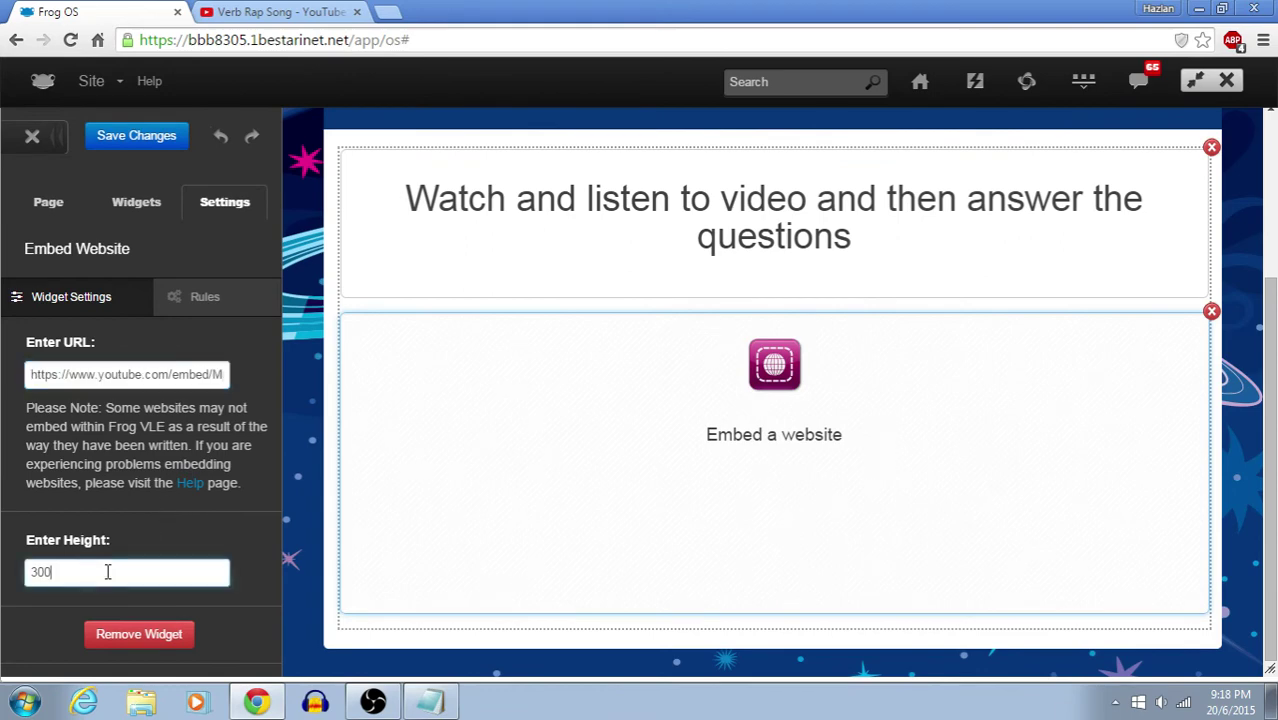
pyautogui.doubleClick(69, 571)
pyautogui.write('600')
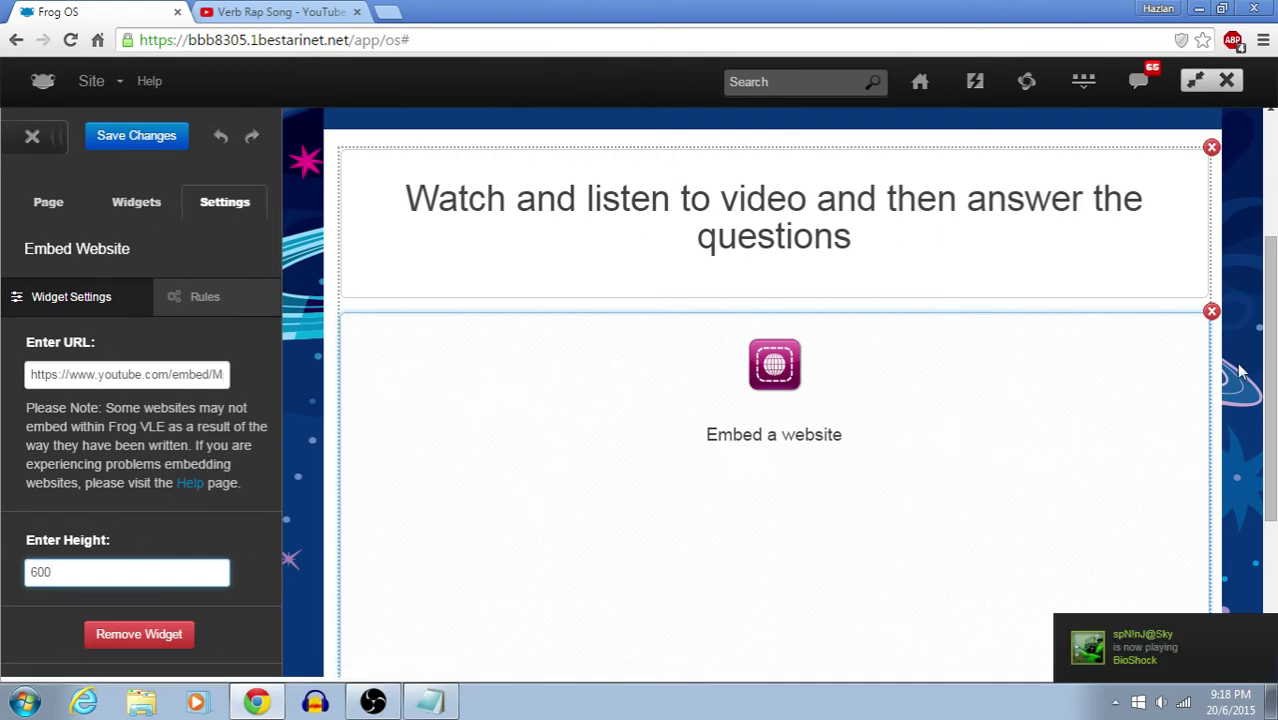
pyautogui.scroll(-1, 1238, 380)
pyautogui.scroll(-2, 1238, 380)
pyautogui.scroll(1, 1219, 370)
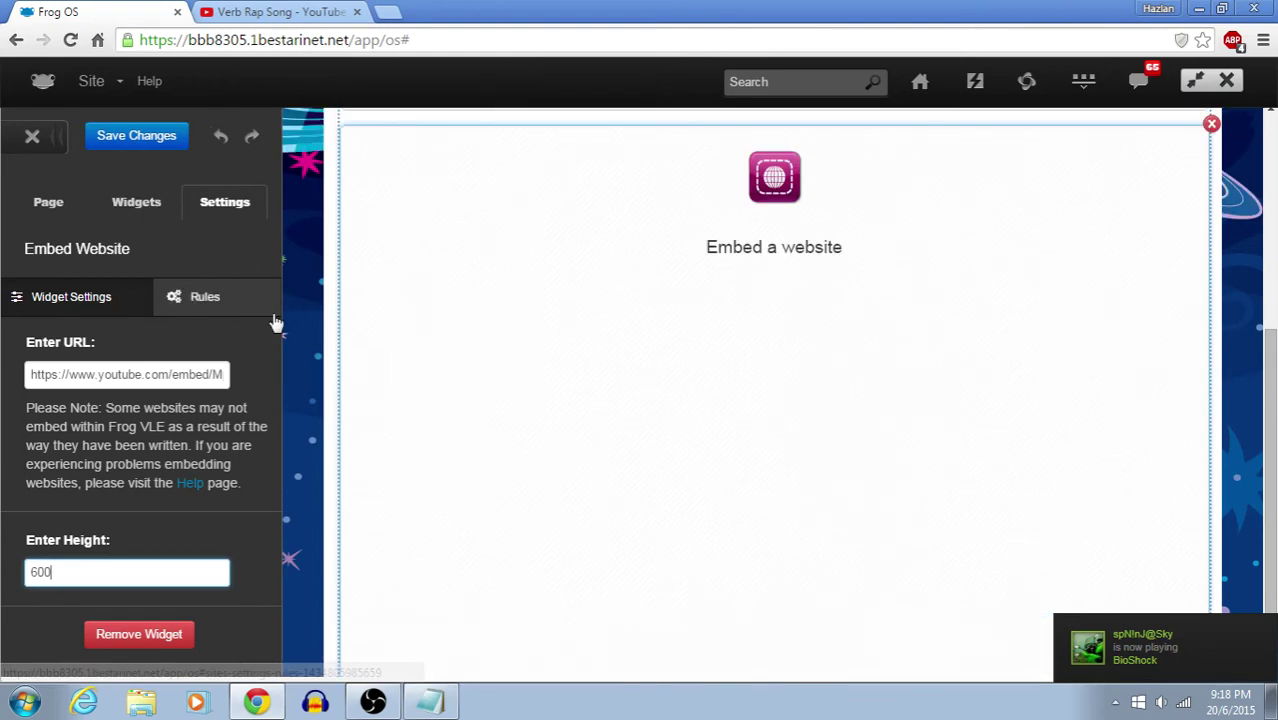
pyautogui.scroll(1, 297, 313)
pyautogui.scroll(3, 337, 371)
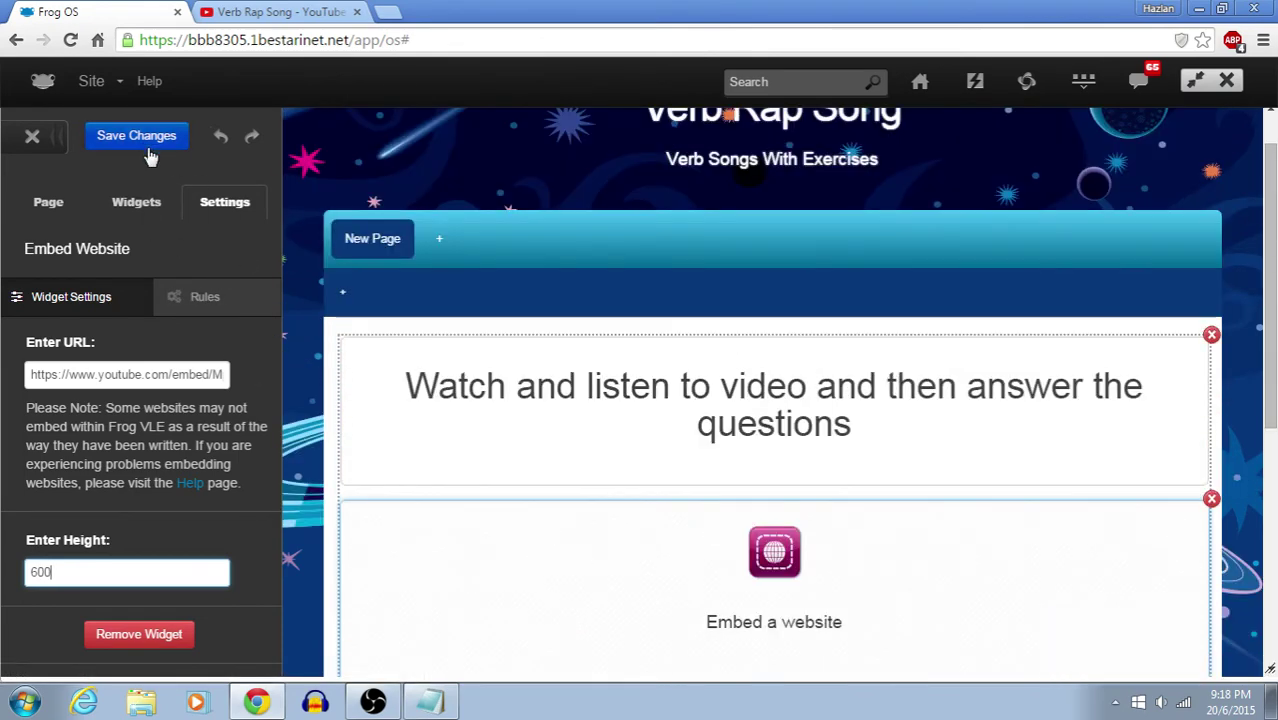
# - Save the site changes and leave edit mode to view the embedded video on the page
pyautogui.click(141, 146)
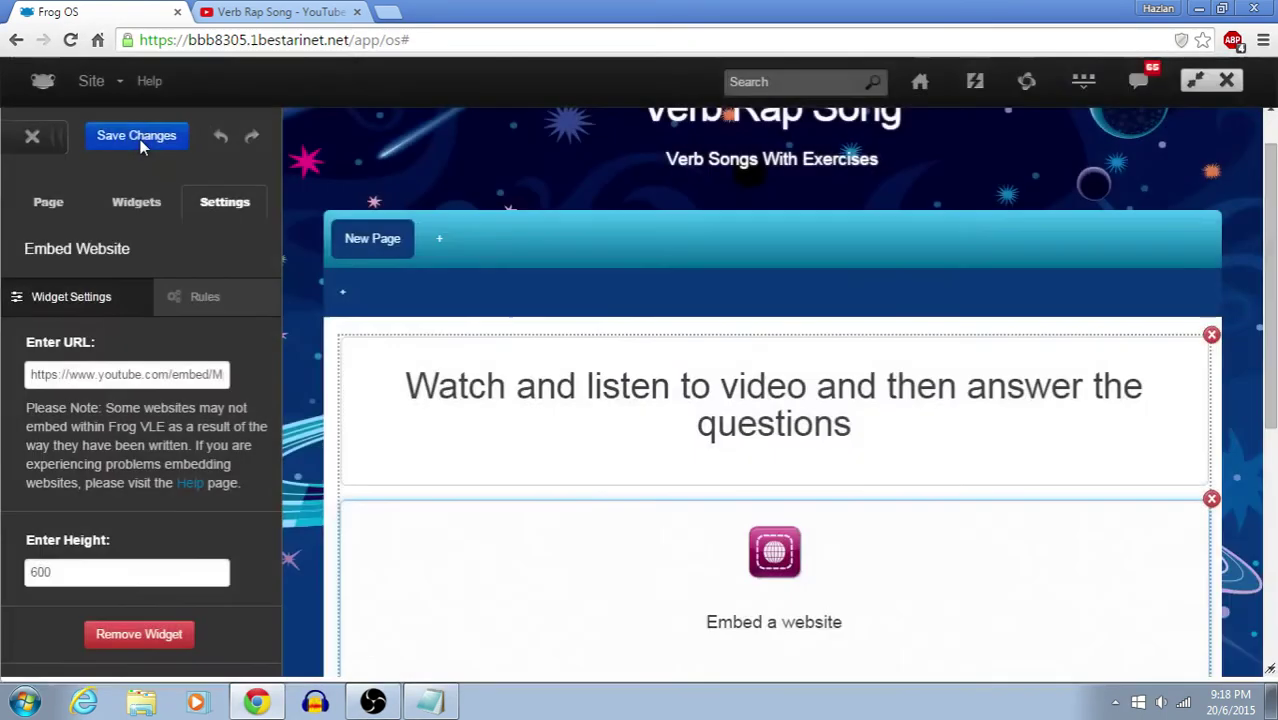
pyautogui.click(32, 137)
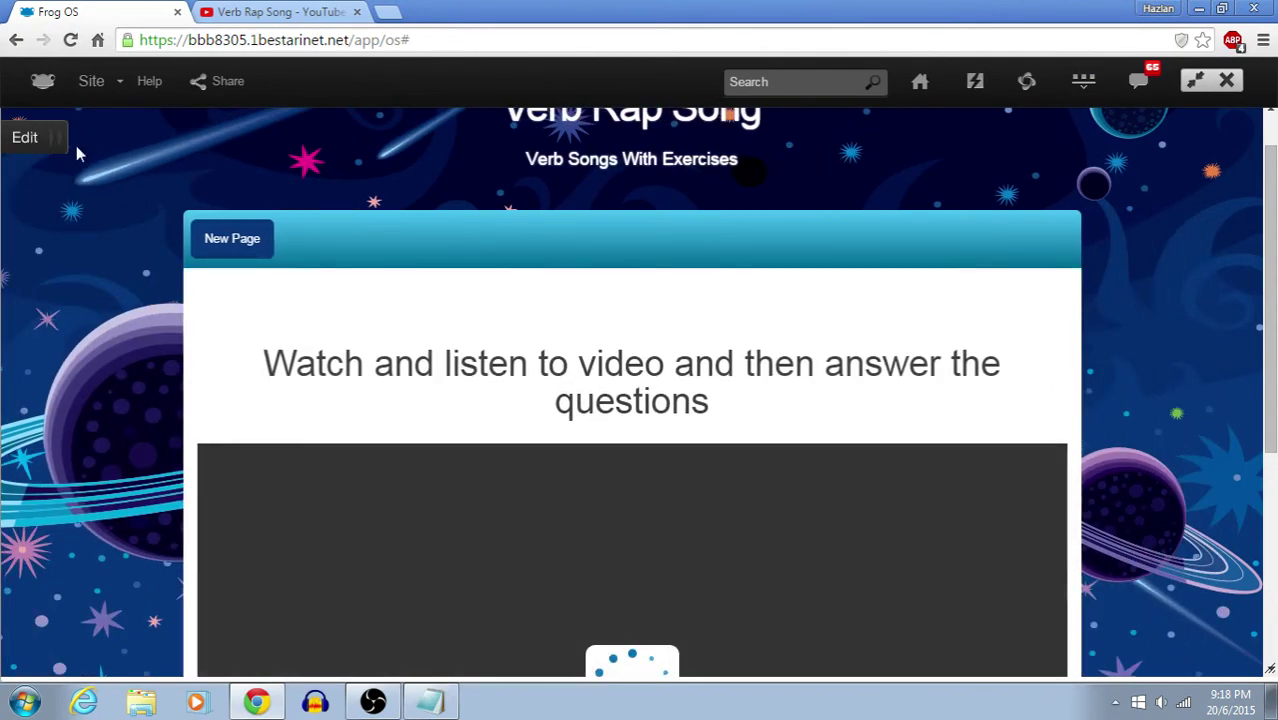
pyautogui.scroll(-3, 115, 225)
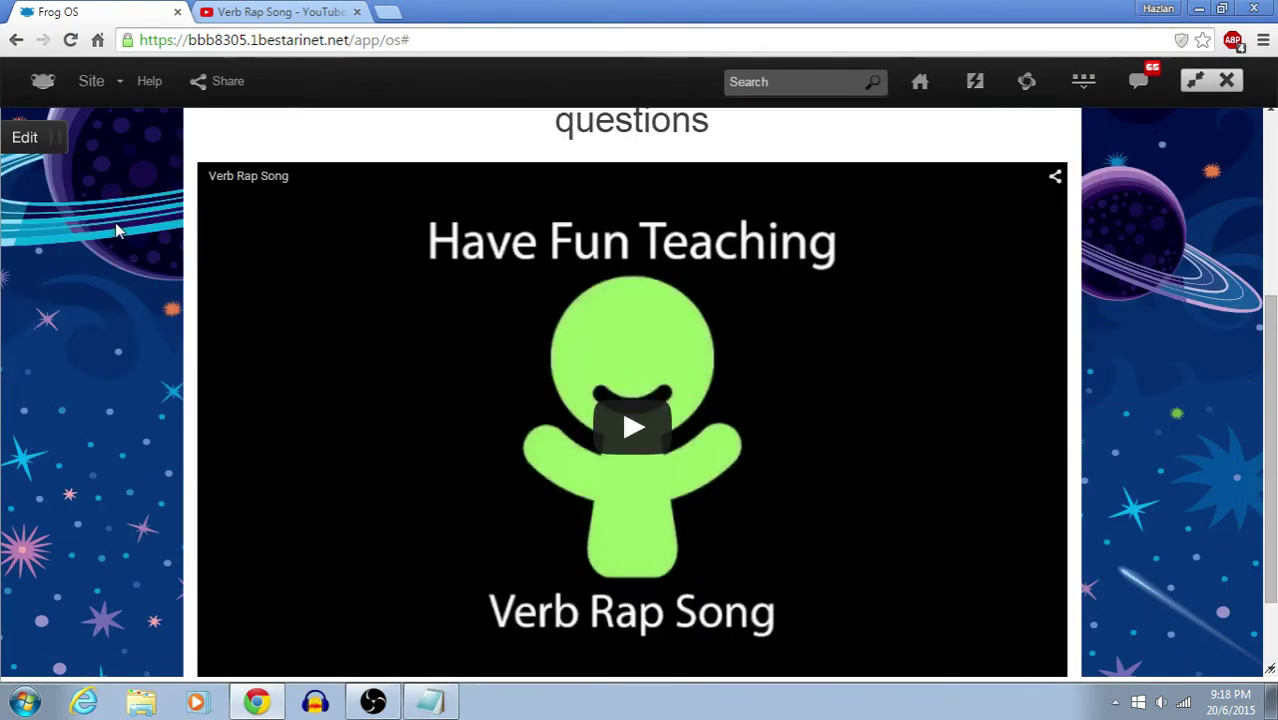
# - Play the embedded Verb Rap Song video for a few seconds, pause it and look over the page
pyautogui.scroll(-1, 535, 326)
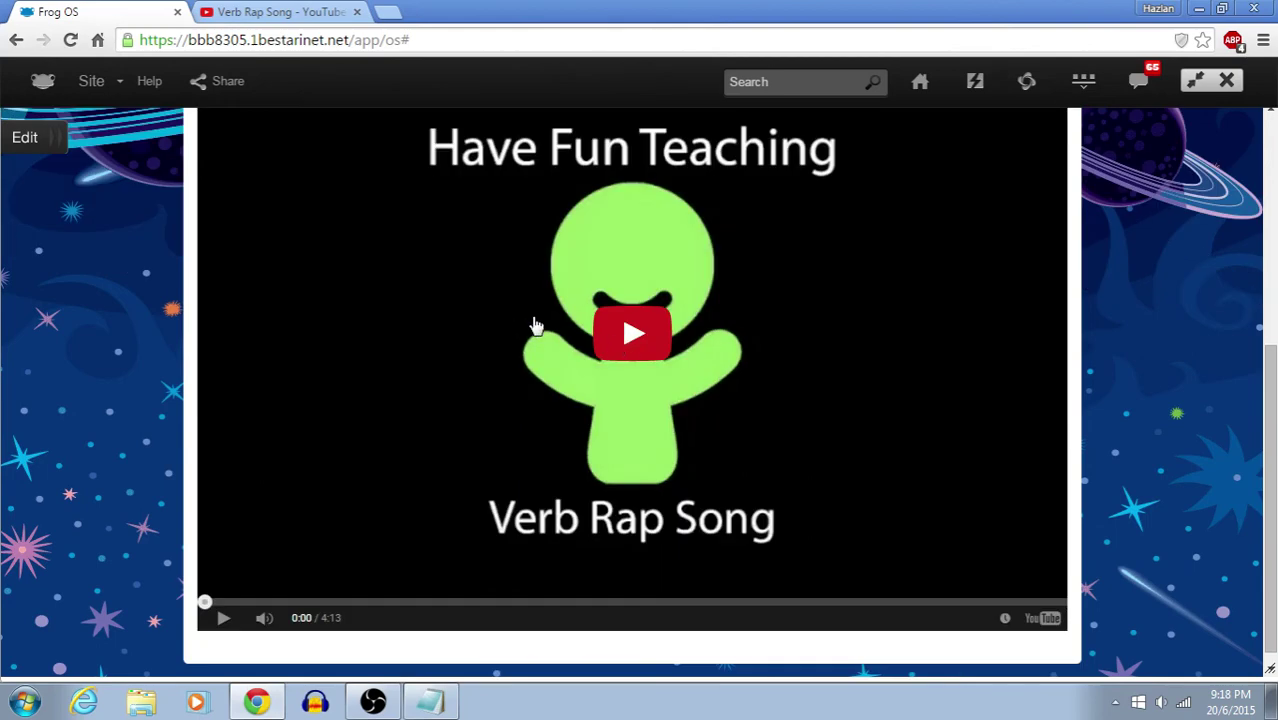
pyautogui.click(636, 355)
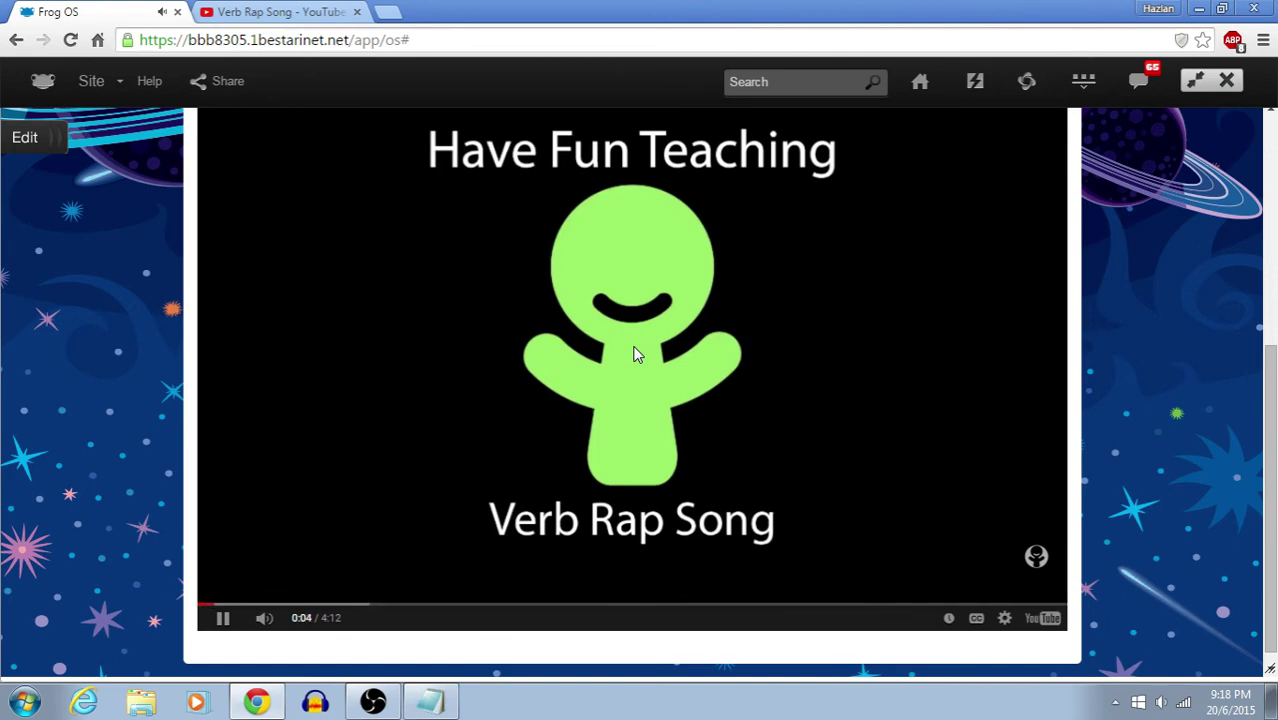
pyautogui.click(223, 618)
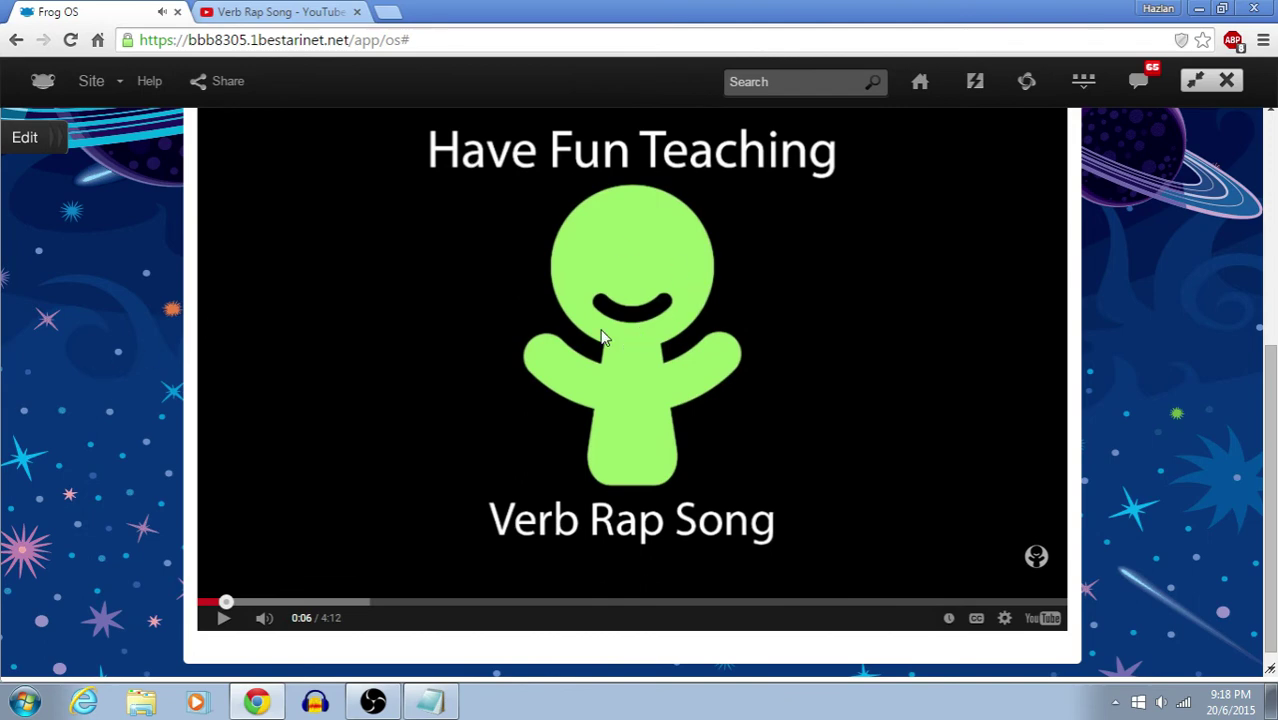
pyautogui.scroll(4, 163, 371)
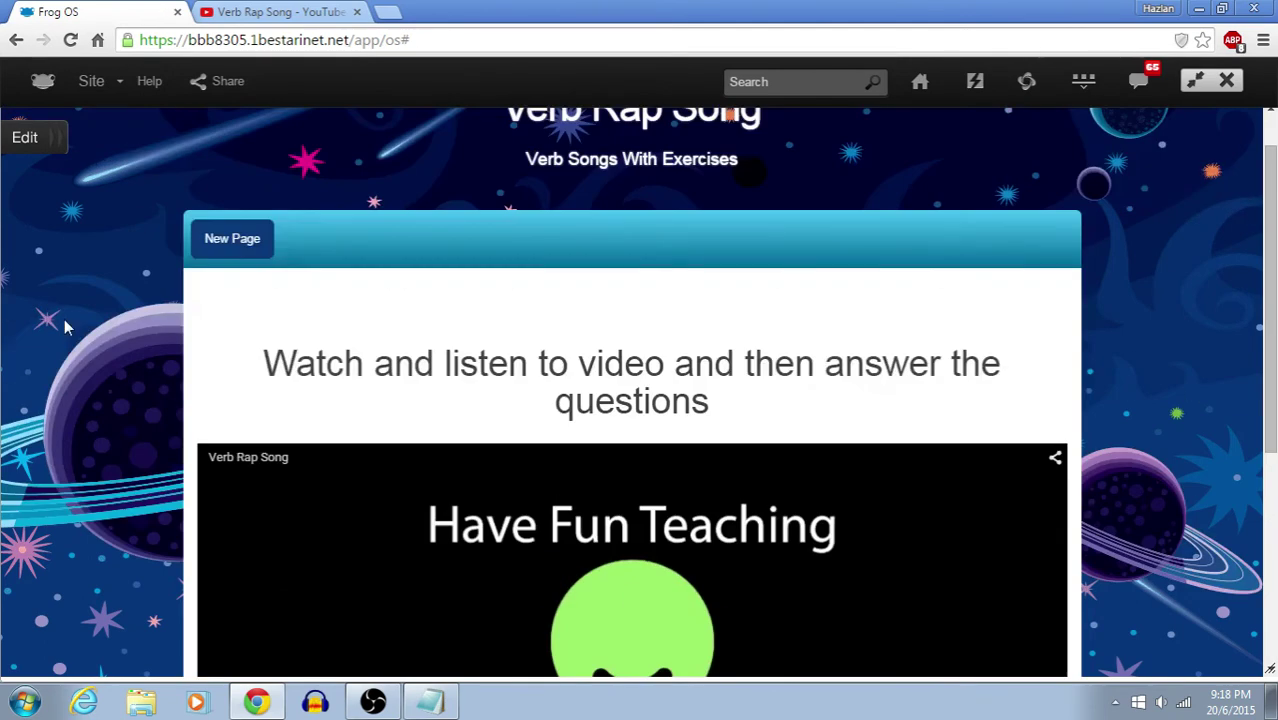
pyautogui.scroll(-2, 140, 352)
pyautogui.scroll(-1, 138, 350)
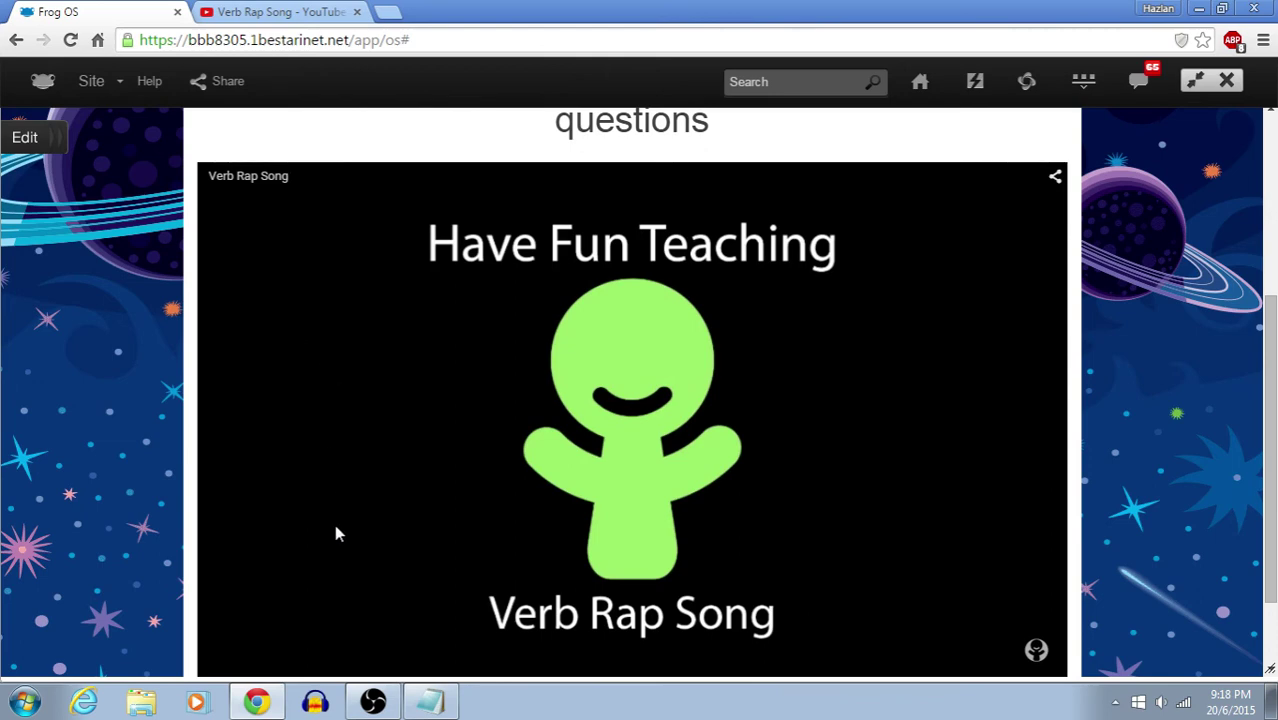
# - Compare the embed address in Notepad with the Verb Rap Song video's page address on YouTube
pyautogui.click(445, 704)
pyautogui.click(331, 265)
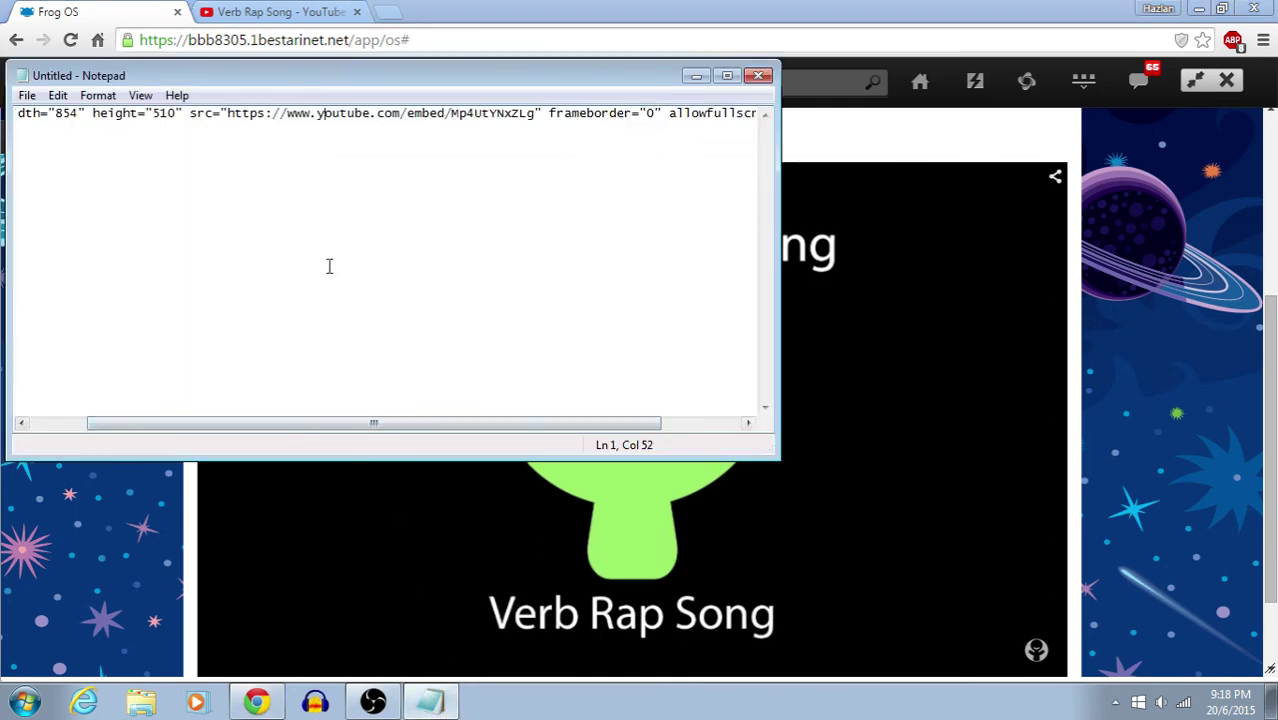
pyautogui.click(265, 14)
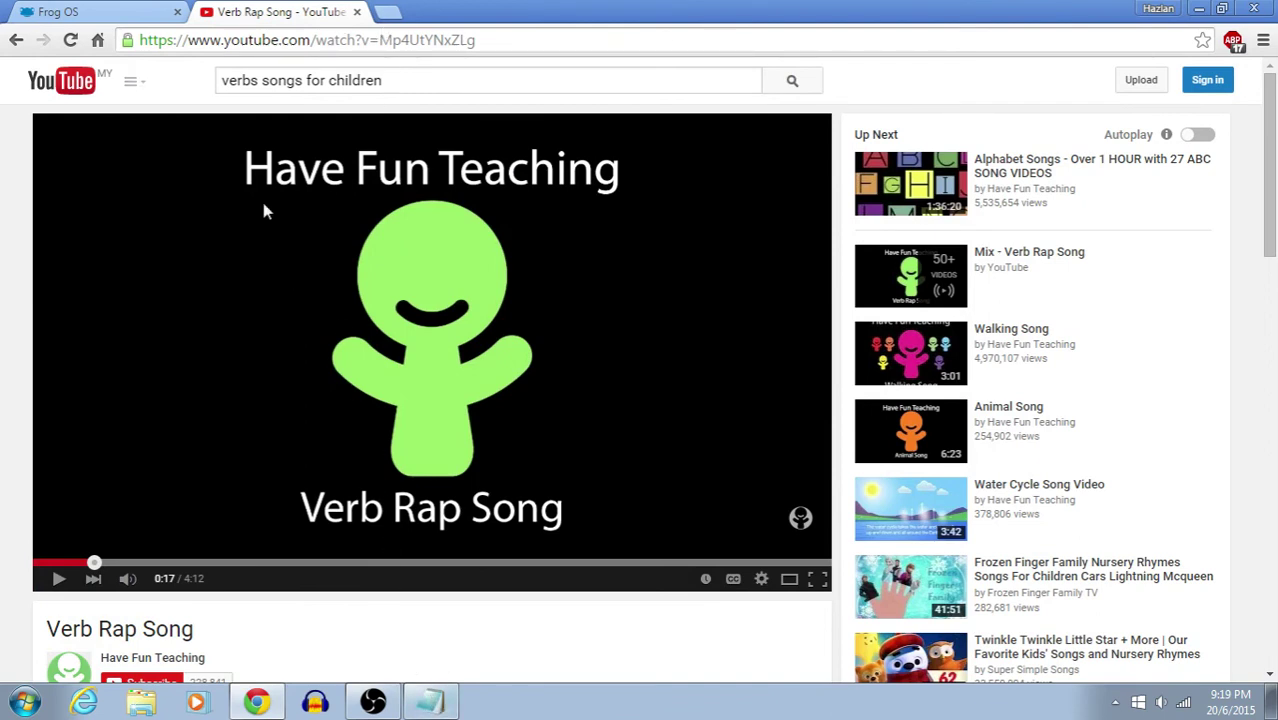
pyautogui.moveTo(140, 40); pyautogui.dragTo(457, 46)
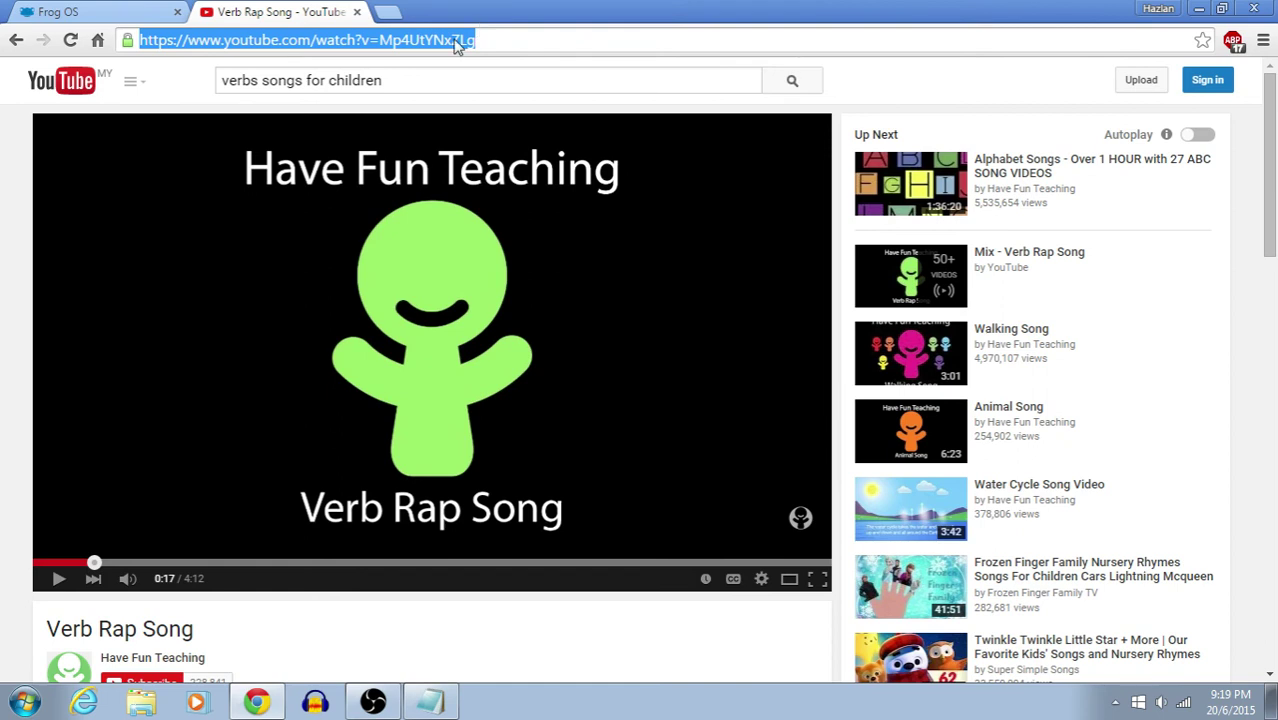
pyautogui.rightClick(457, 46)
pyautogui.click(474, 106)
pyautogui.click(430, 701)
pyautogui.moveTo(322, 94); pyautogui.dragTo(242, 76)
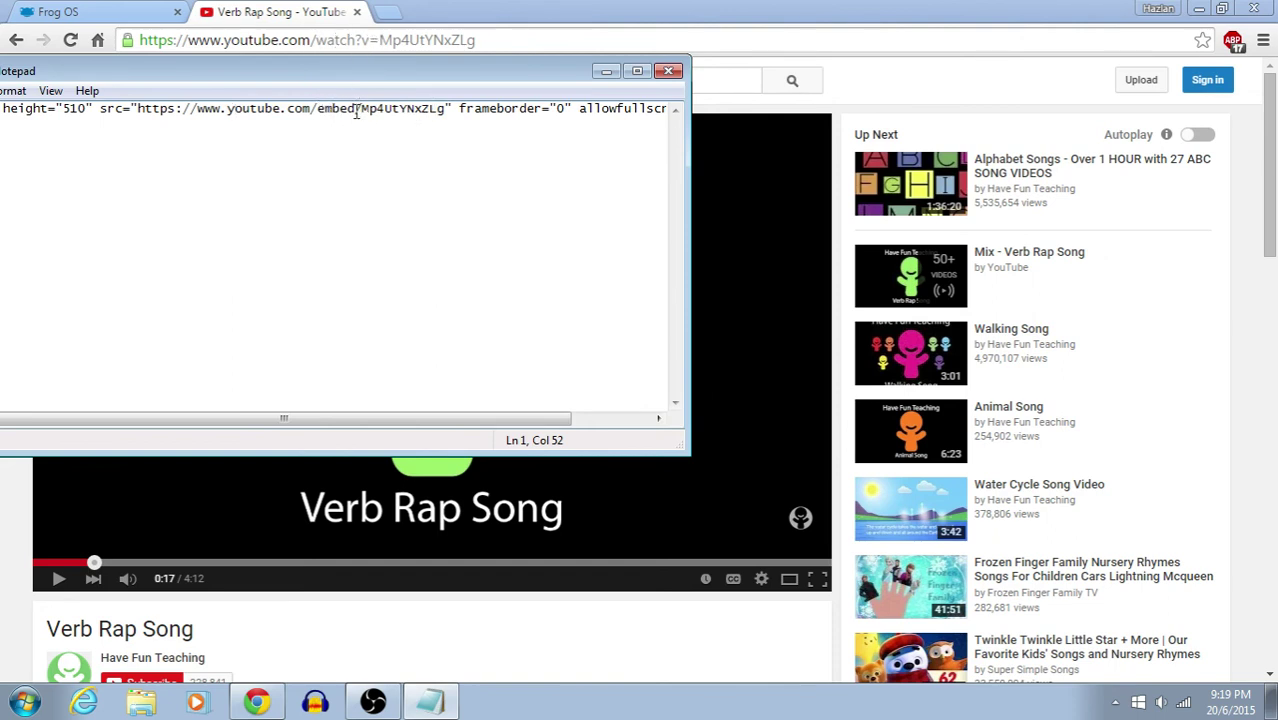
pyautogui.click(605, 72)
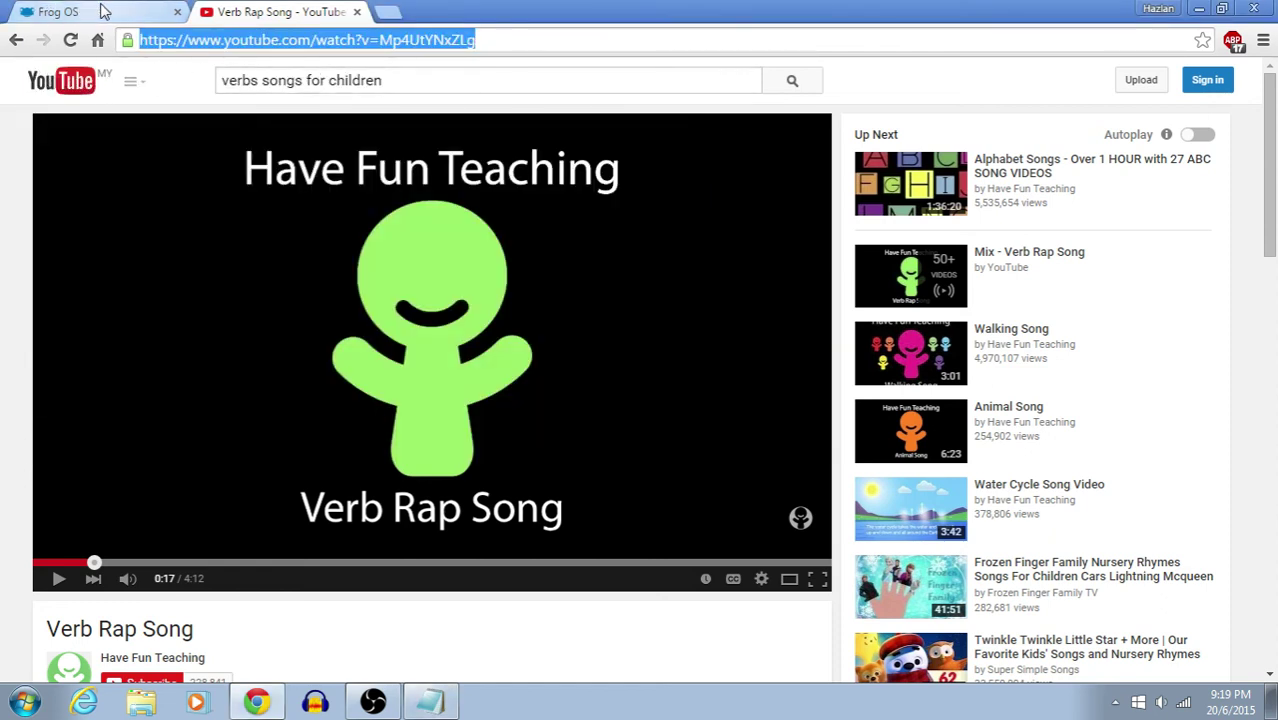
pyautogui.click(432, 703)
pyautogui.click(432, 703)
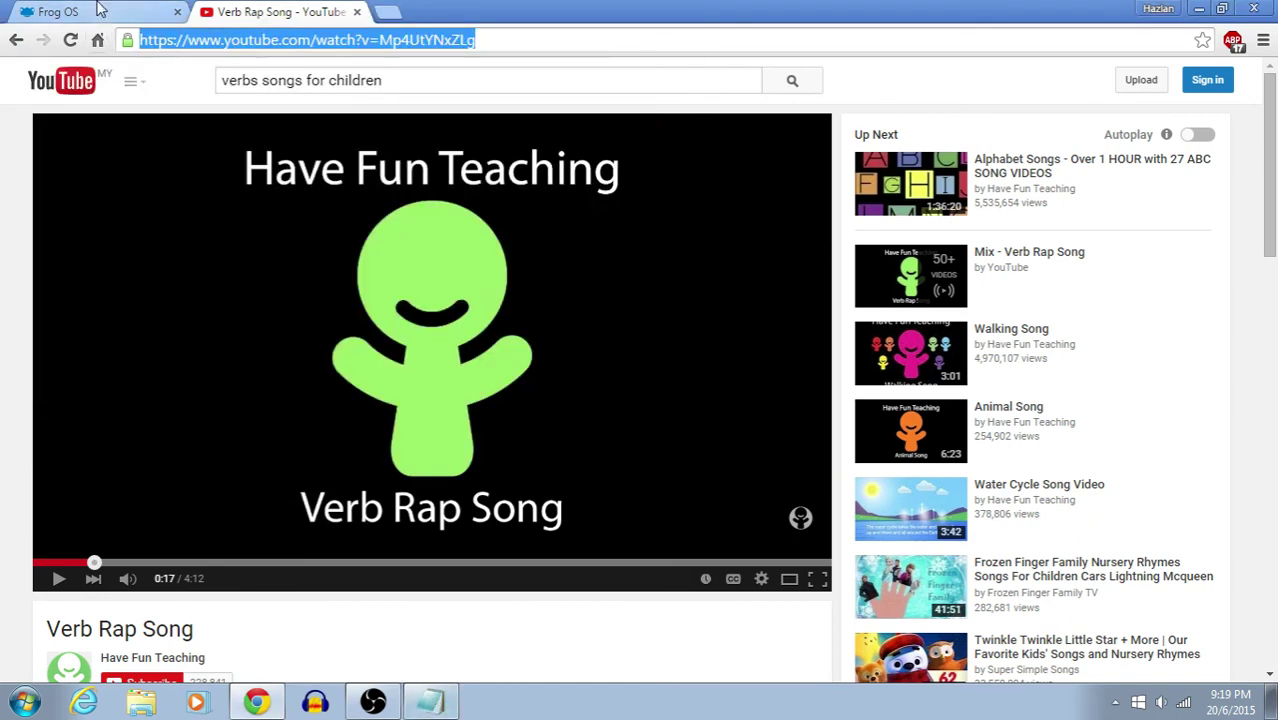
# - Return to the Frog site, enter edit mode and clear the Embed Website widget's URL
pyautogui.hotkey('ctrl', 'Tab')
pyautogui.click(25, 137)
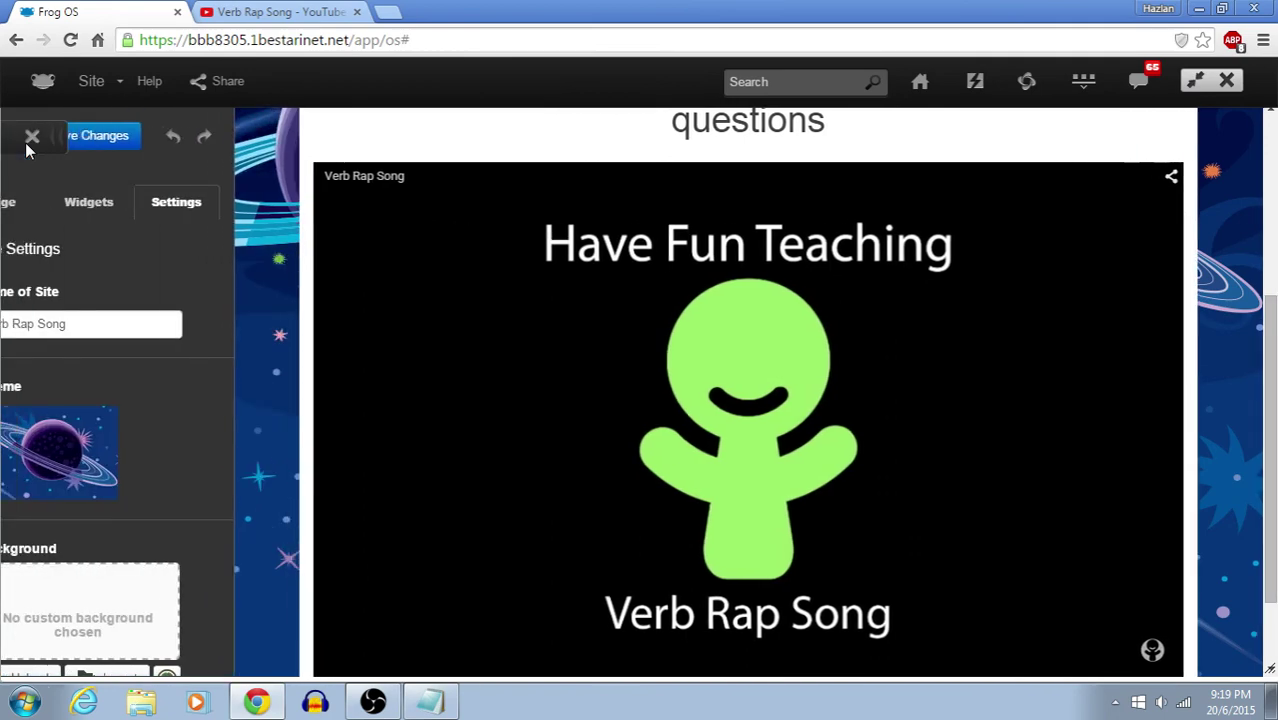
pyautogui.click(148, 204)
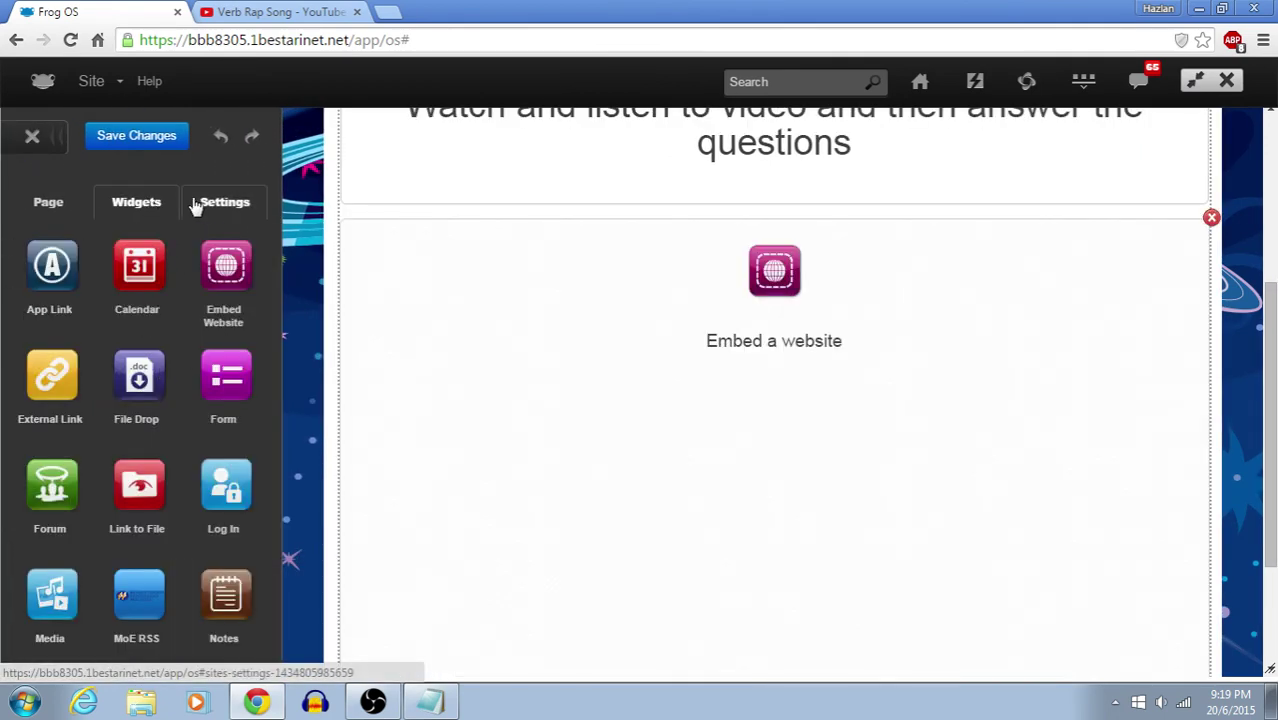
pyautogui.click(210, 205)
pyautogui.click(480, 326)
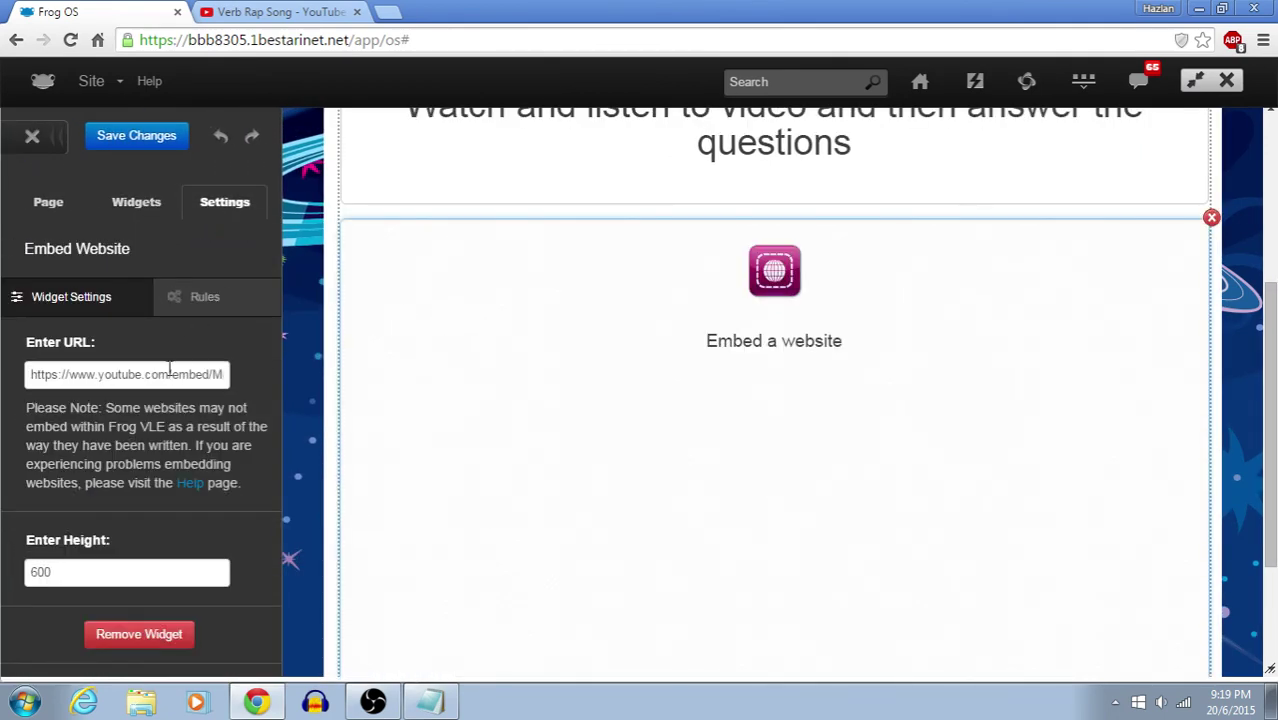
pyautogui.moveTo(81, 377); pyautogui.dragTo(292, 378)
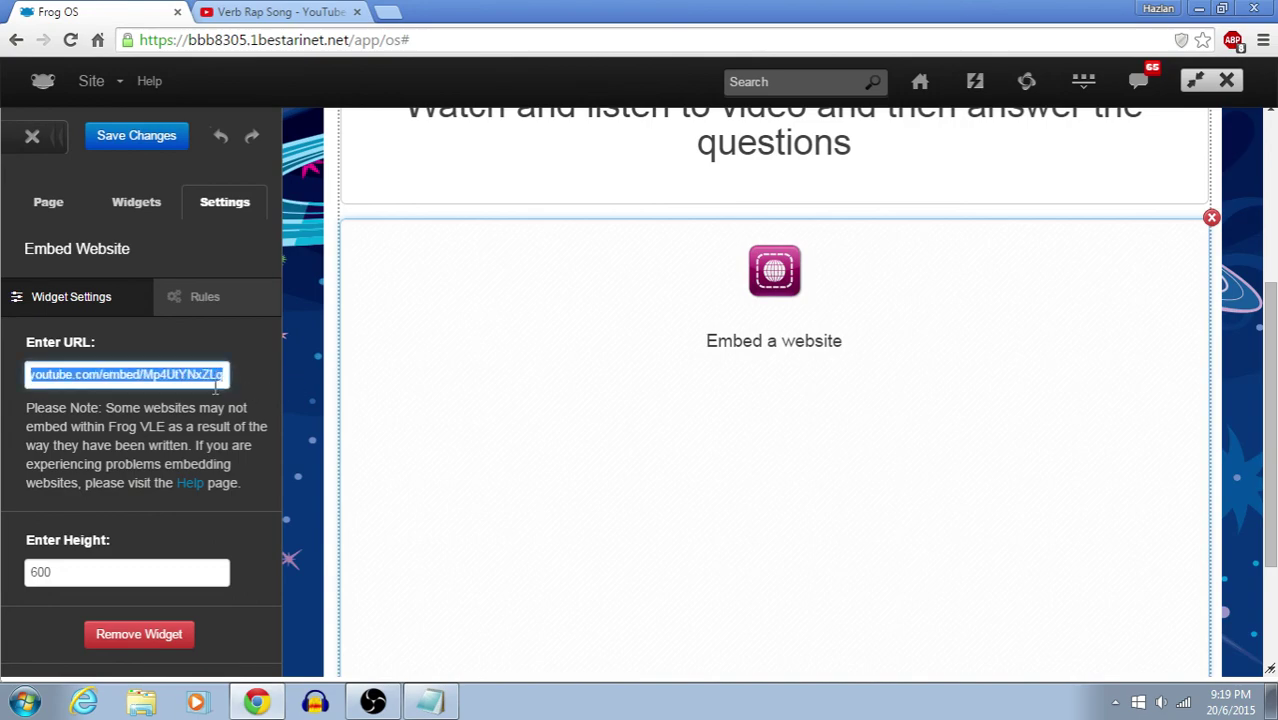
pyautogui.press('BackSpace')
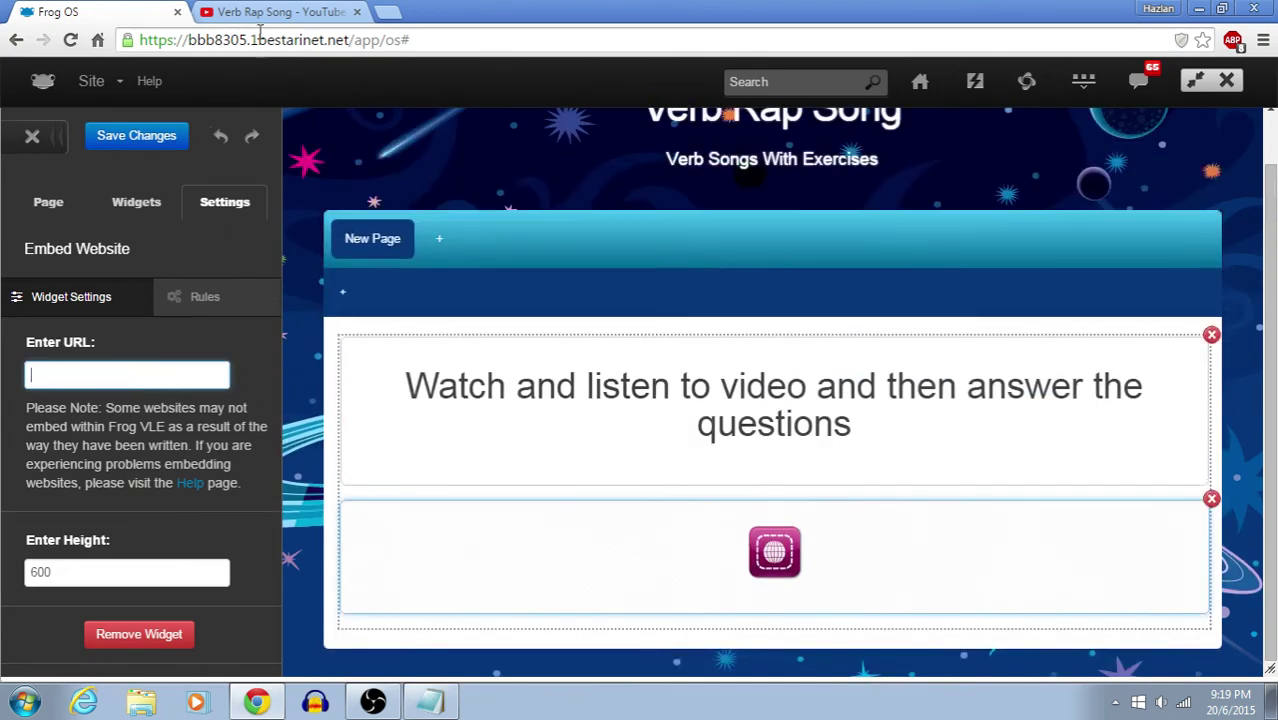
pyautogui.click(261, 15)
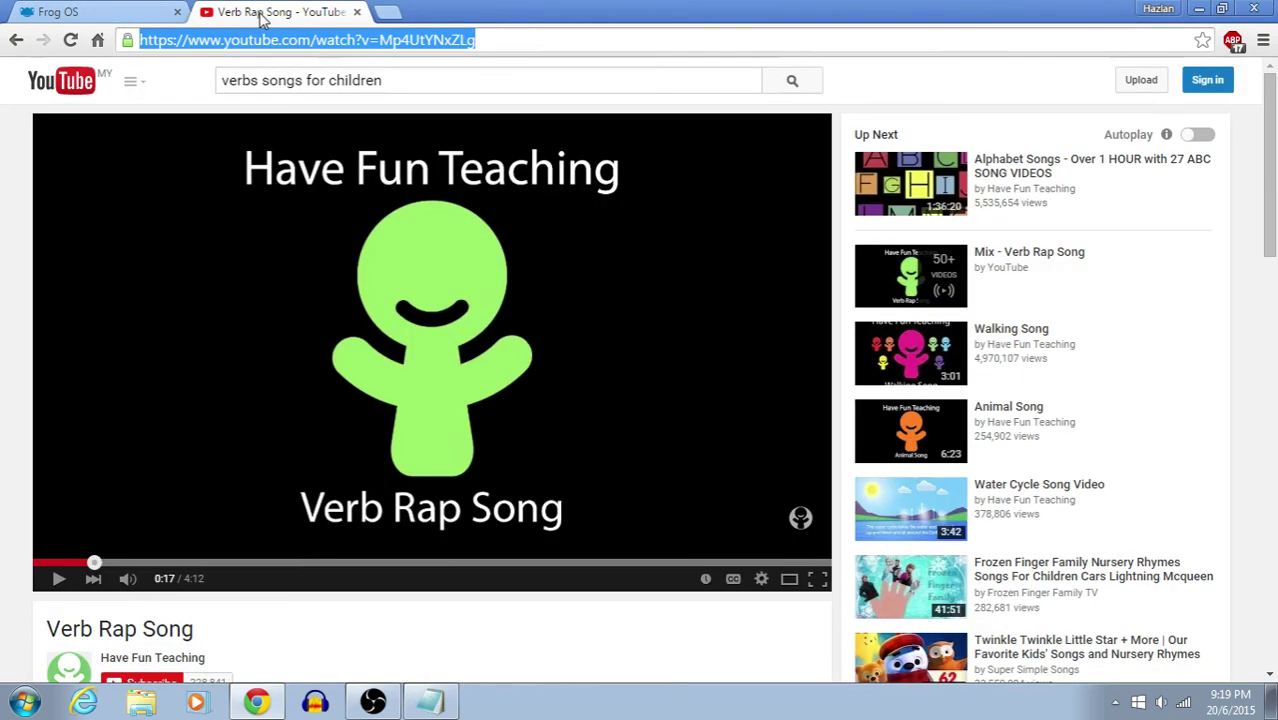
pyautogui.rightClick(355, 45)
pyautogui.click(385, 105)
pyautogui.click(90, 14)
pyautogui.rightClick(97, 373)
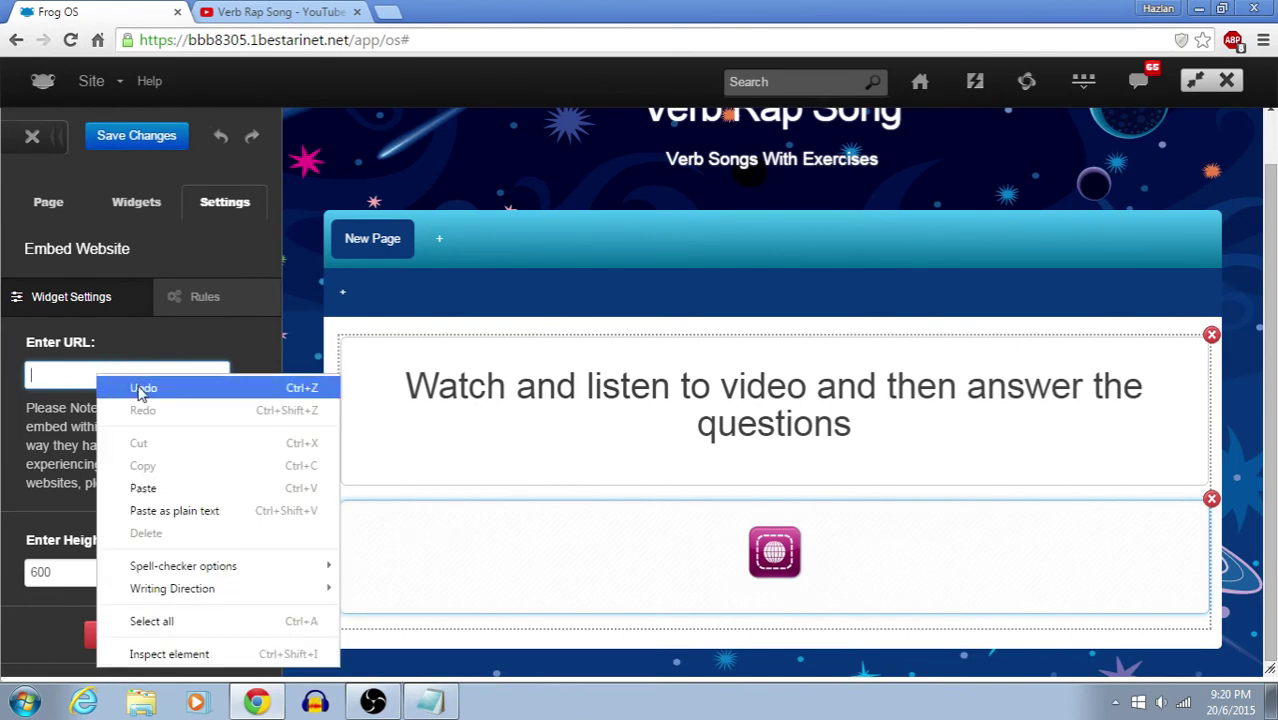
pyautogui.click(143, 488)
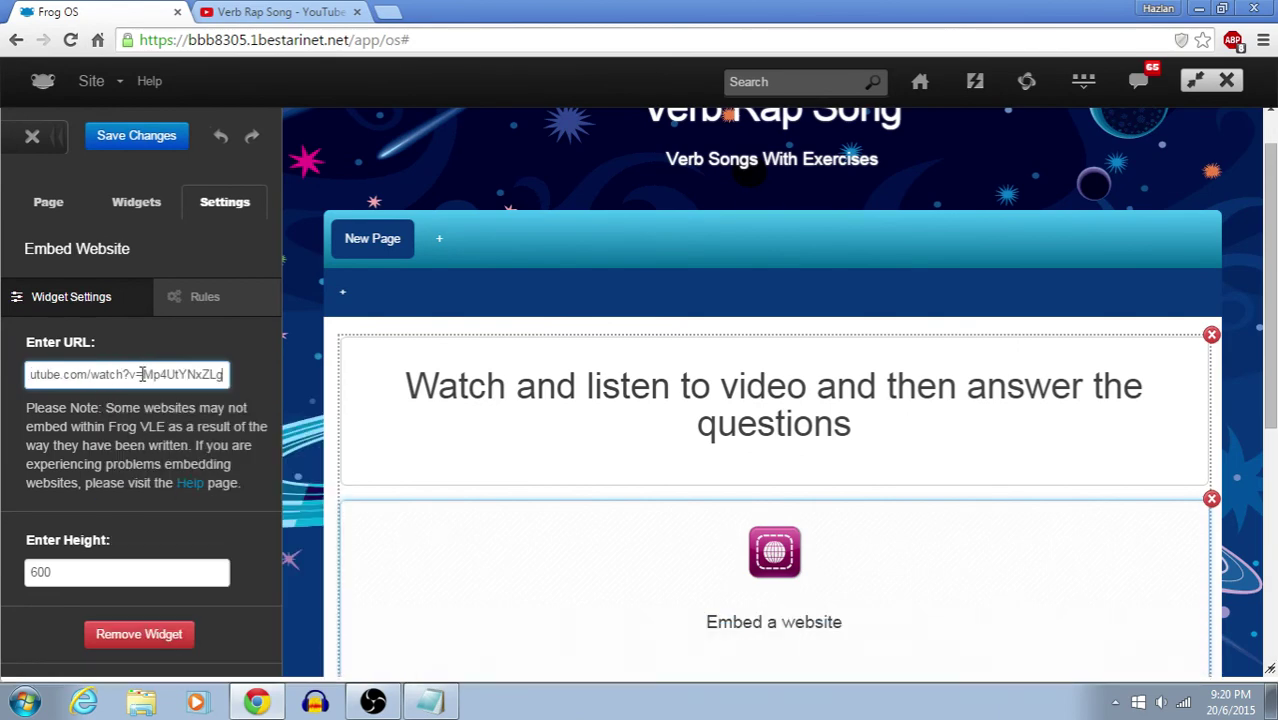
# - Save the changed widget address, leave edit mode and check the video area on the page
pyautogui.click(135, 138)
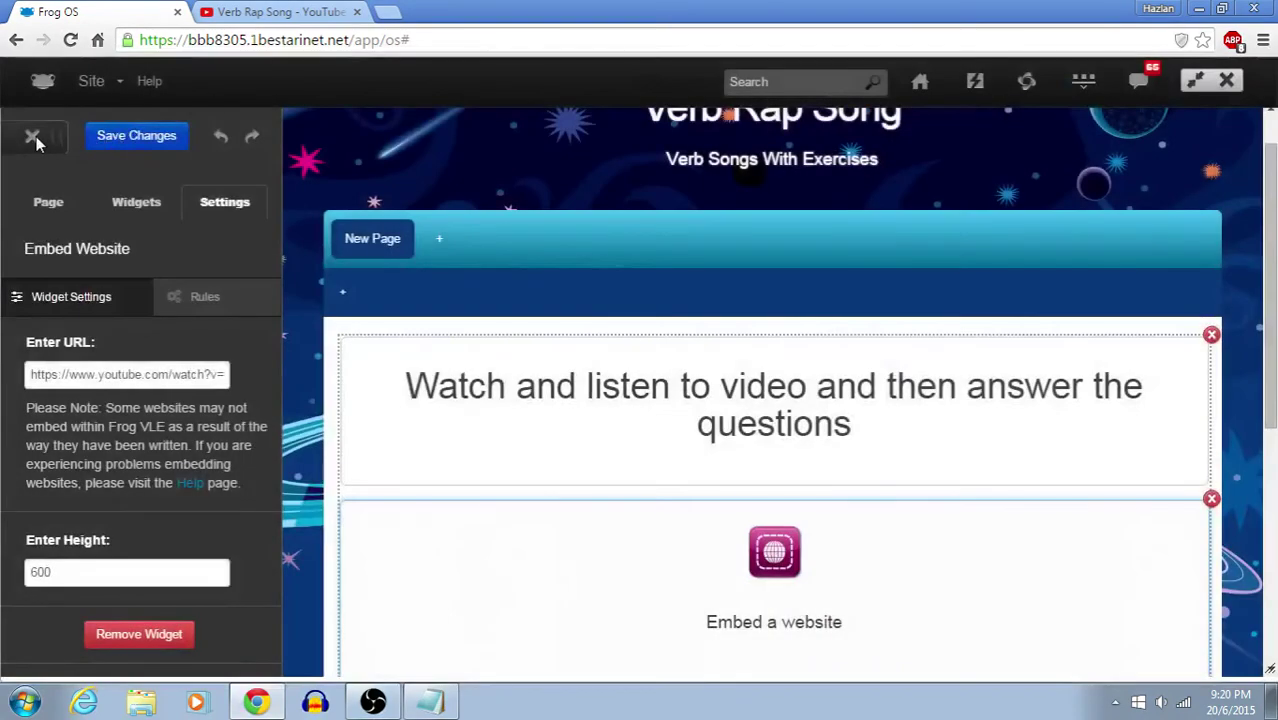
pyautogui.click(33, 138)
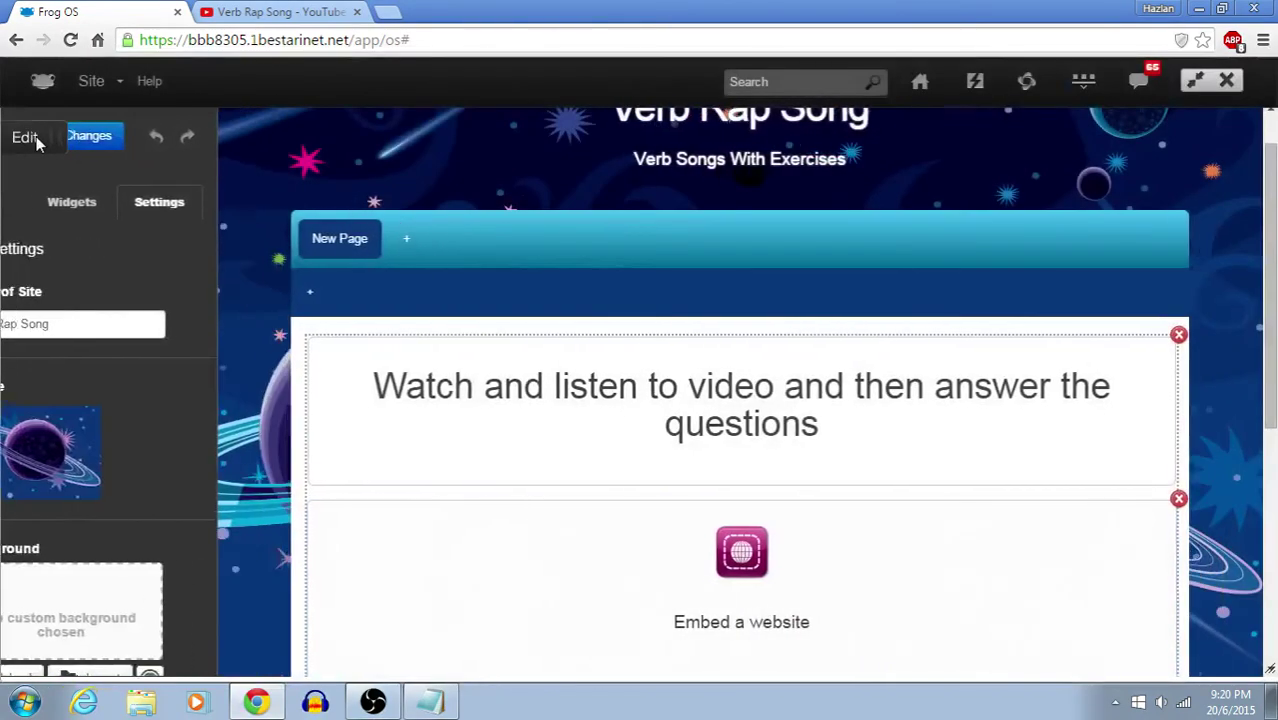
pyautogui.scroll(-3, 151, 365)
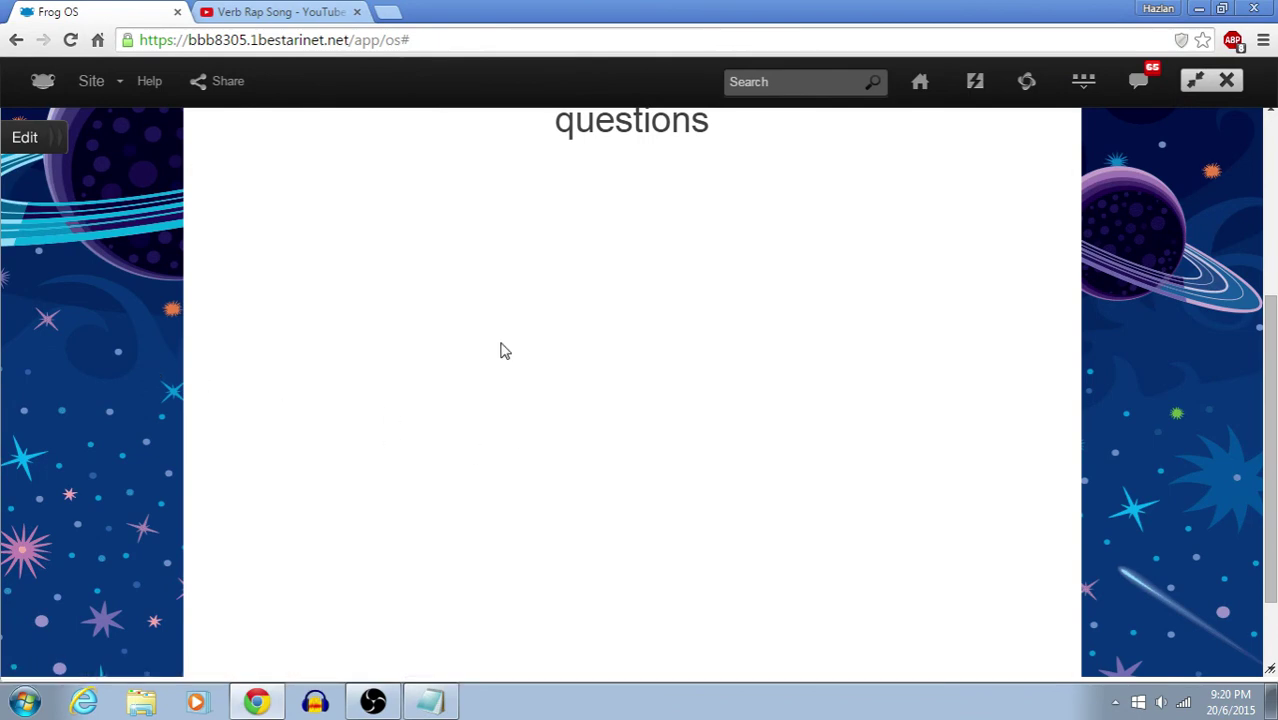
pyautogui.scroll(3, 265, 311)
# - Put the site back into edit mode and open the Embed Website widget's settings
pyautogui.click(25, 138)
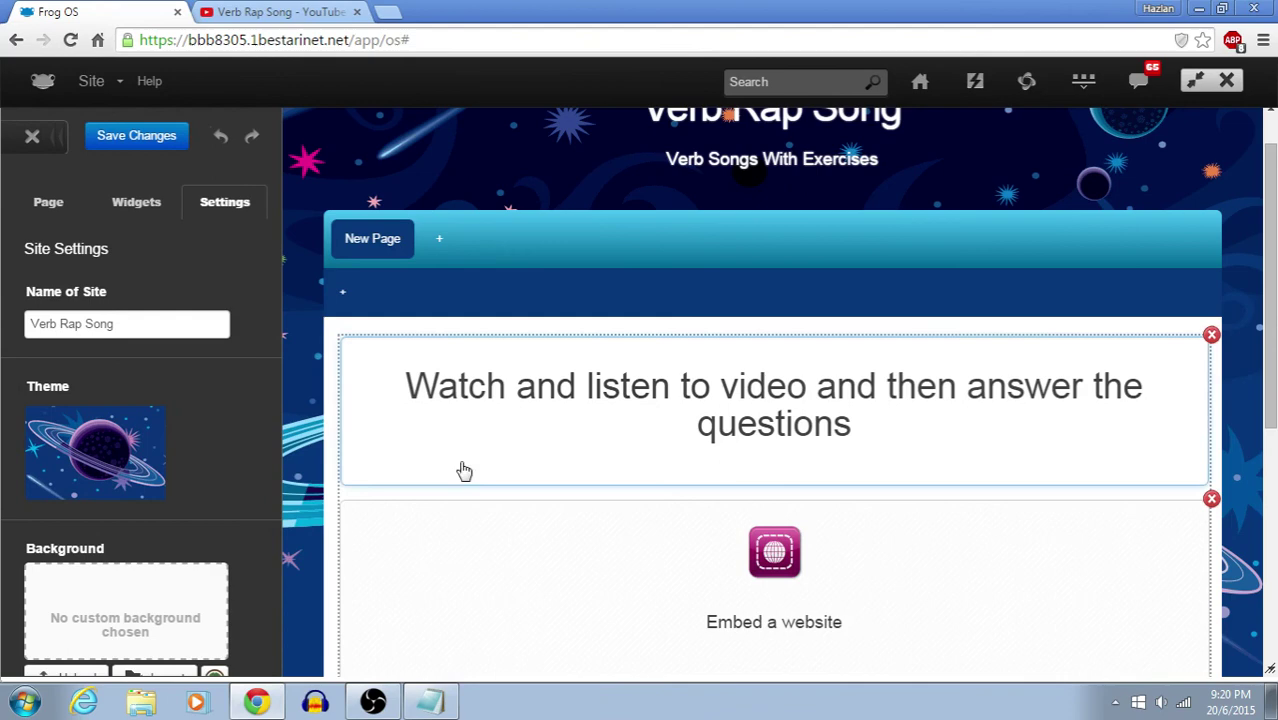
pyautogui.click(510, 578)
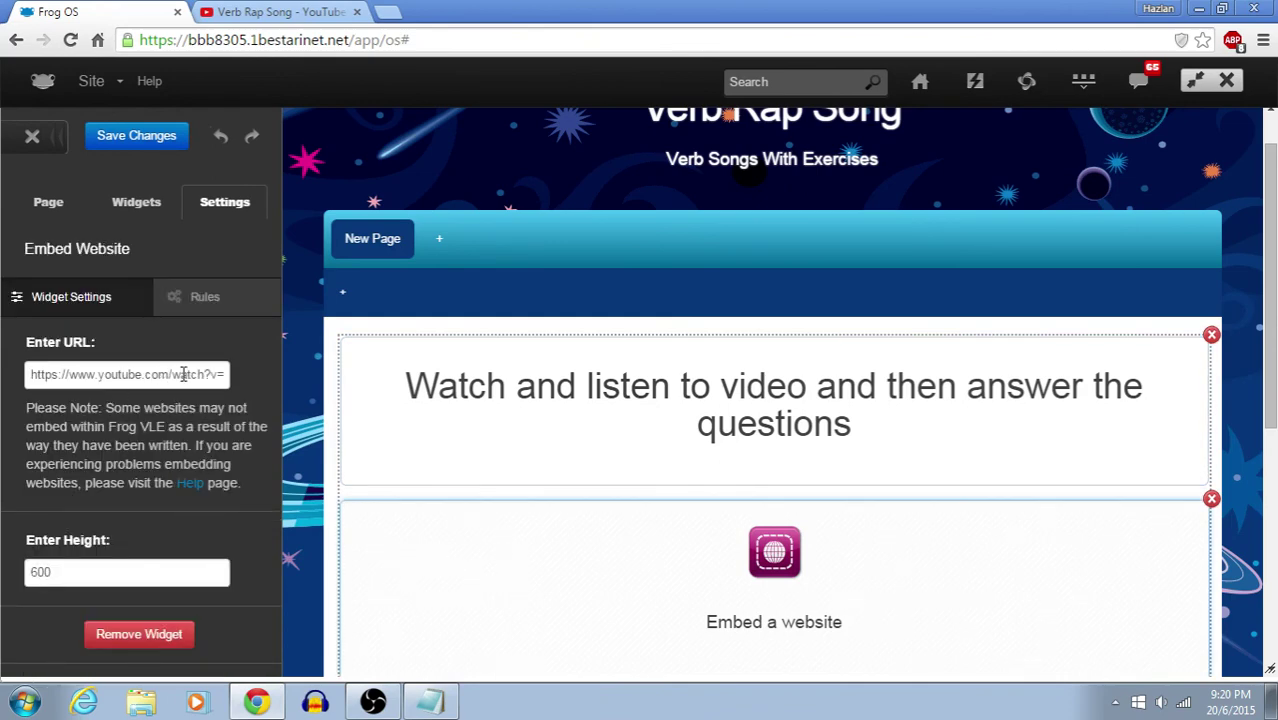